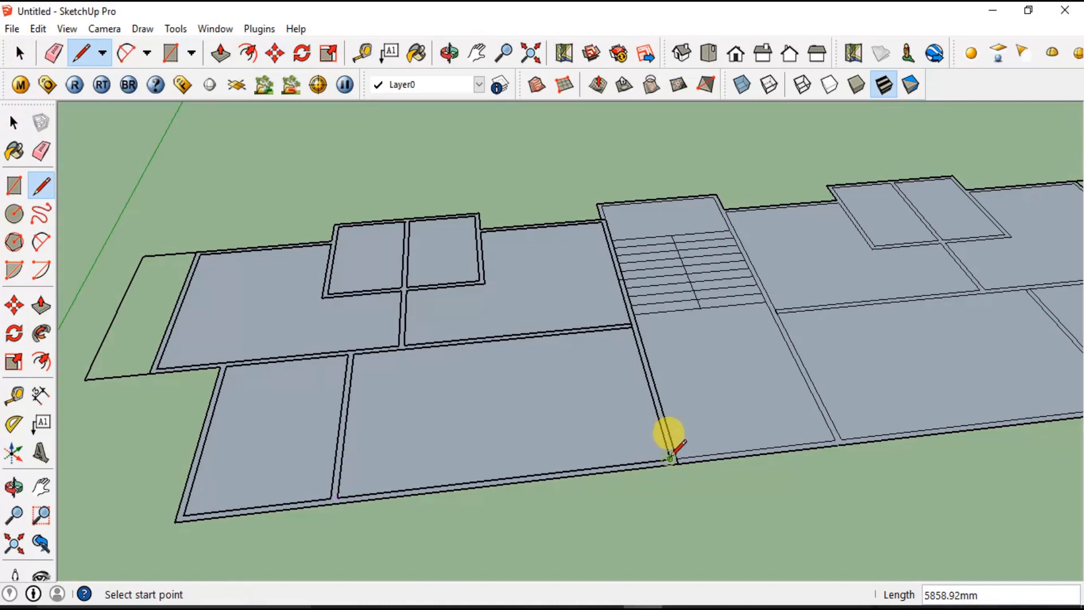
Check the separate floor faces of the rooms and the stair lobby by selecting them one by one.
key("space")
left_click(607, 384)
left_click(774, 379)
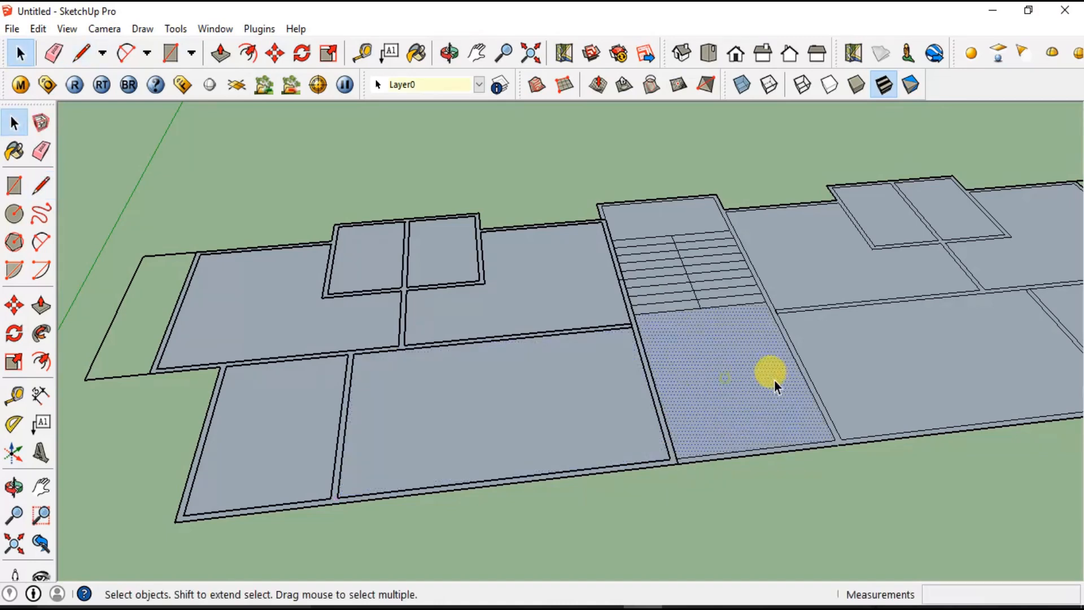
left_click(910, 368)
middle_click_drag(590, 513, 681, 523, "shift")
scroll(382, 482, "up", 3)
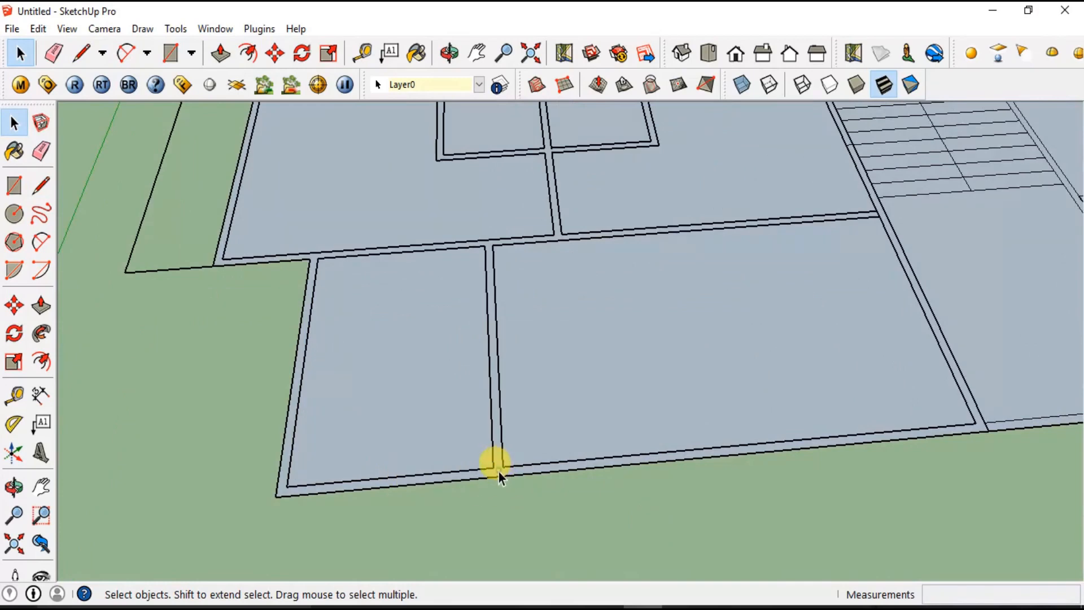
Open the wall component of the unit nearest the origin for editing and select its wall face.
triple_click(499, 472)
scroll(499, 472, "down", 5)
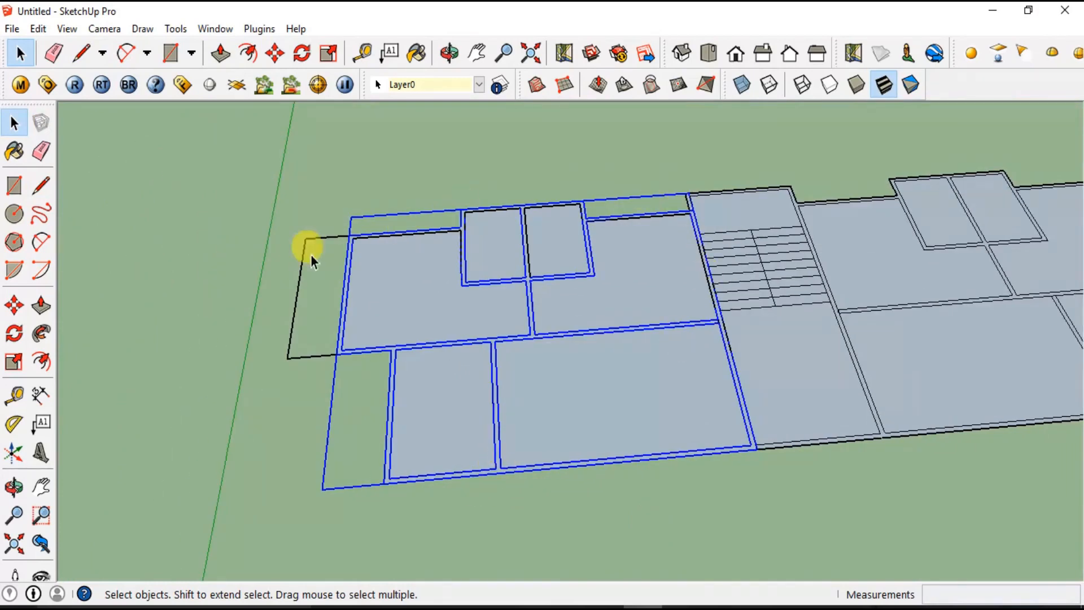
double_click(385, 474)
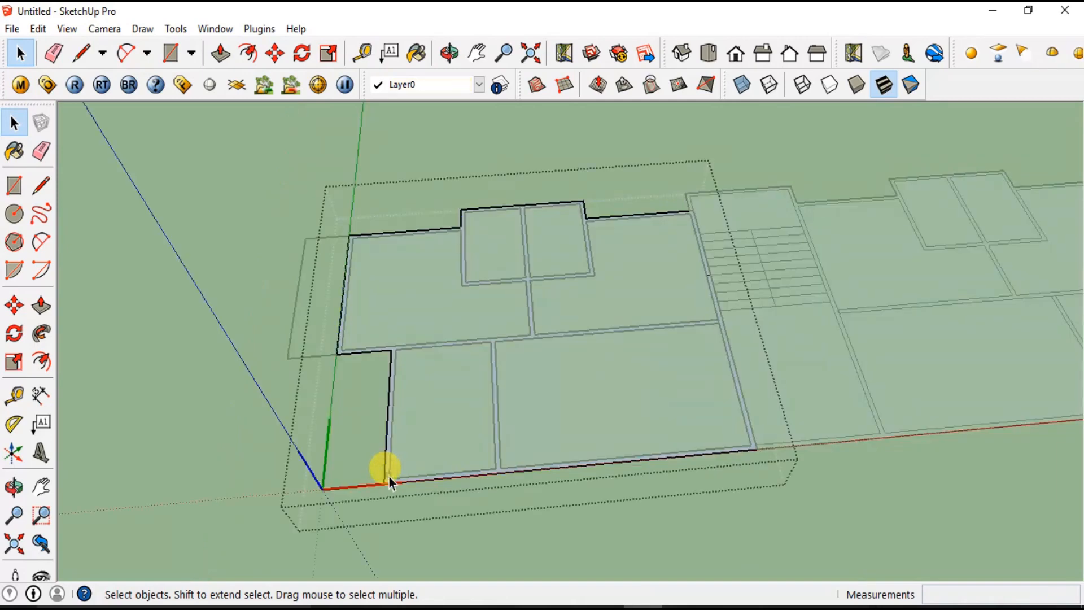
left_click(389, 475)
scroll(388, 476, "up", 4)
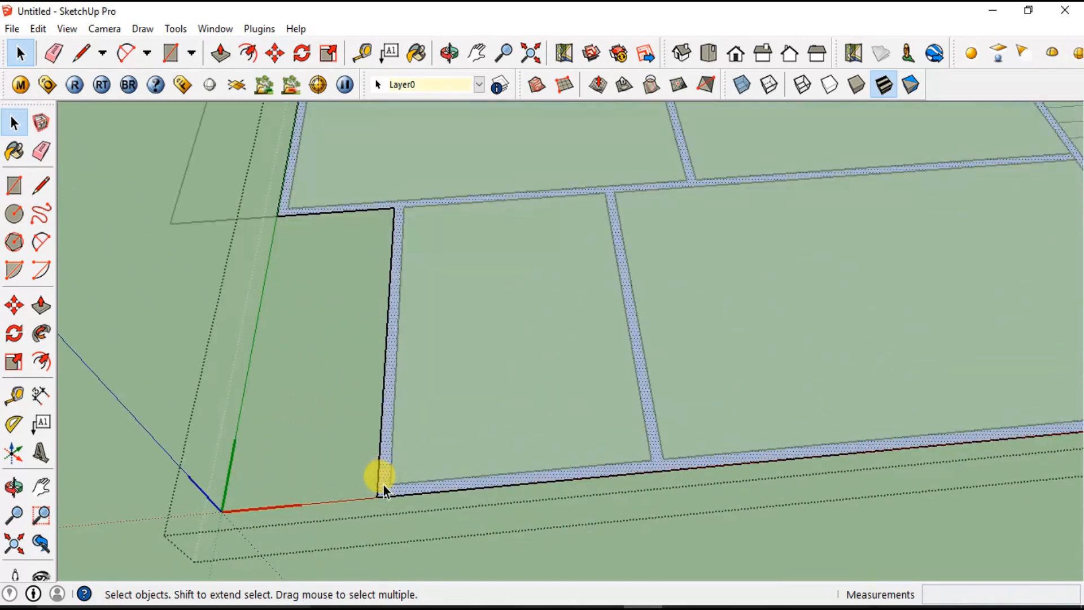
scroll(383, 483, "down", 5)
scroll(387, 460, "up", 3)
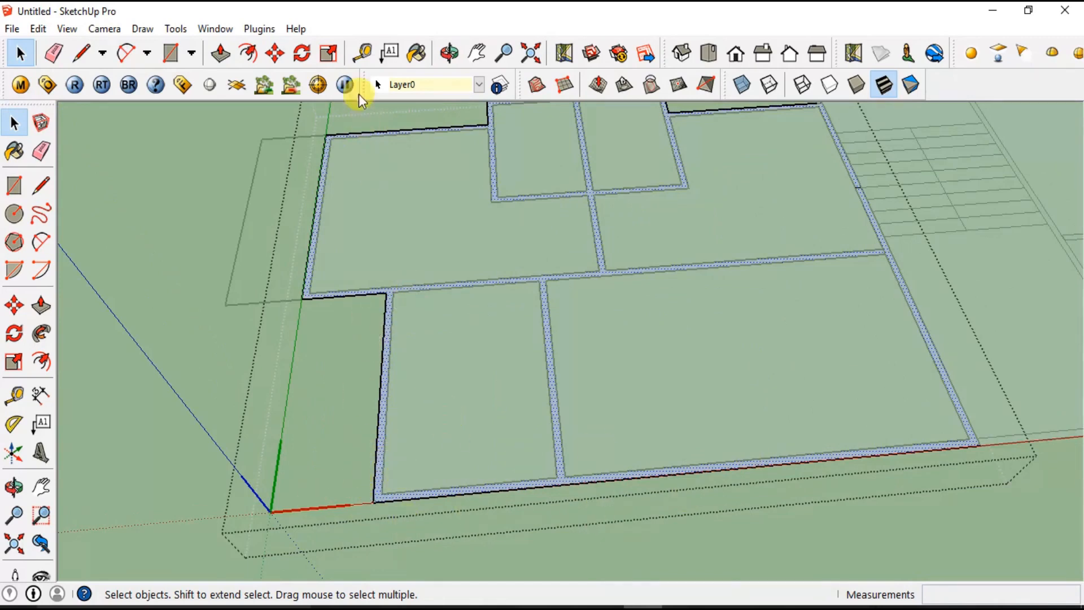
Extrude the selected wall face upward by 3000 mm with Push/Pull.
left_click(220, 53)
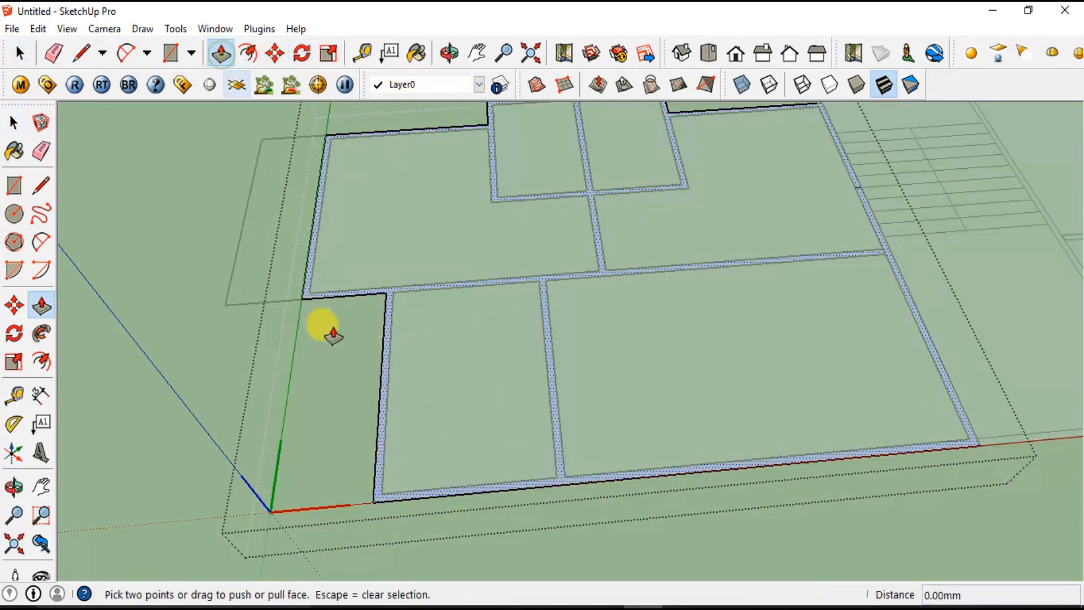
left_click(390, 312)
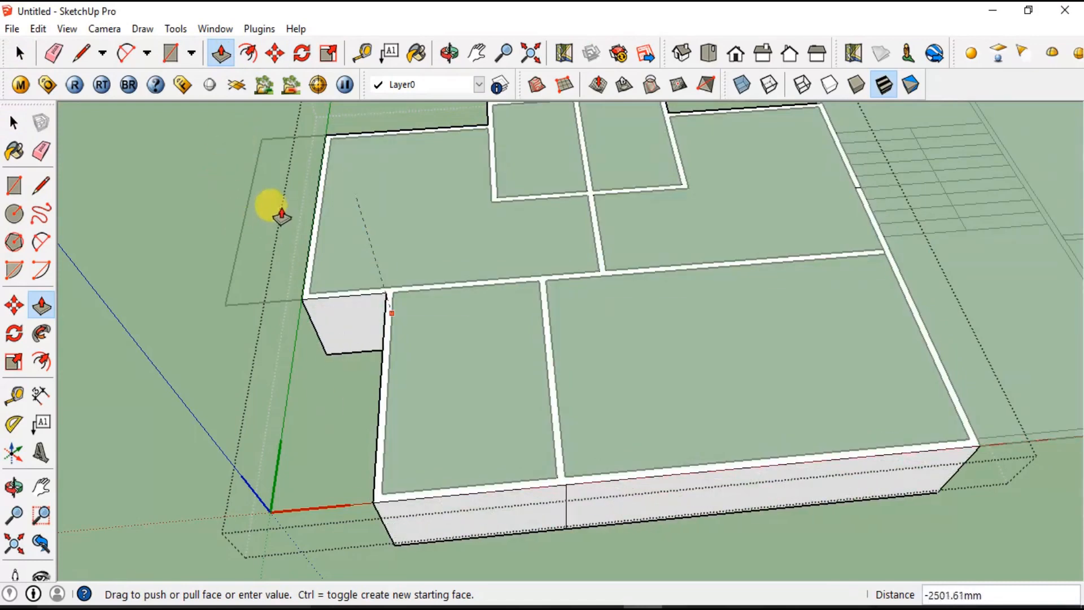
middle_click_drag(279, 213, 302, 129)
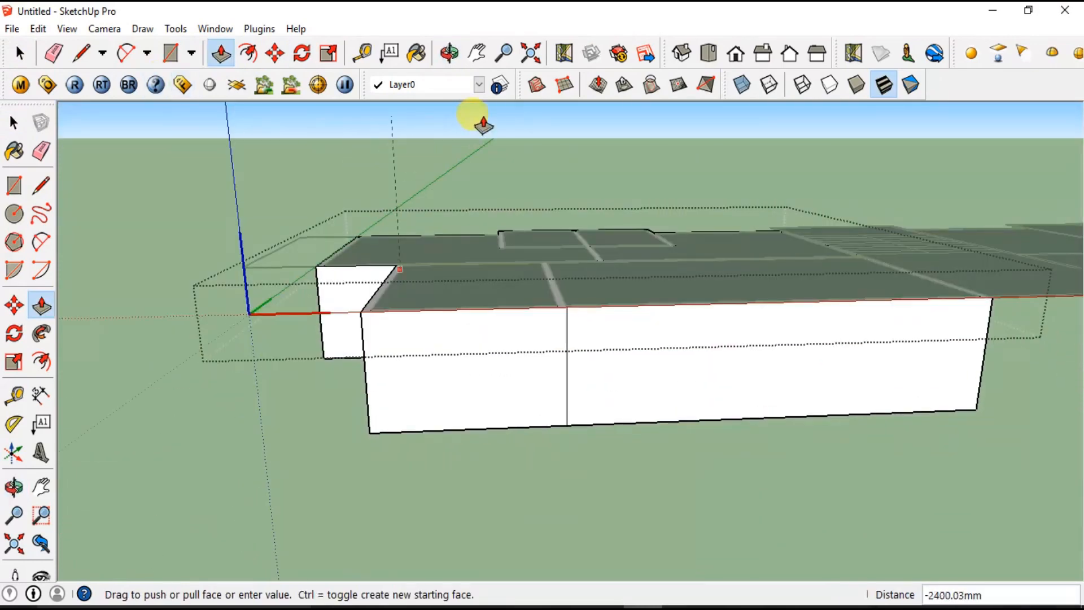
key("Escape")
left_click(399, 270)
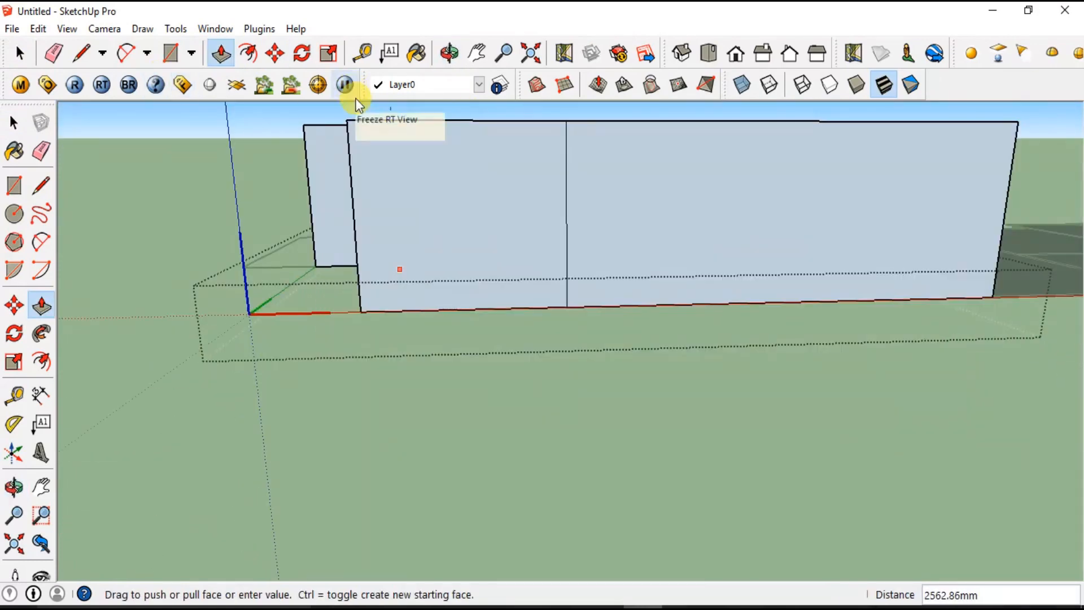
type("3000")
key("Return")
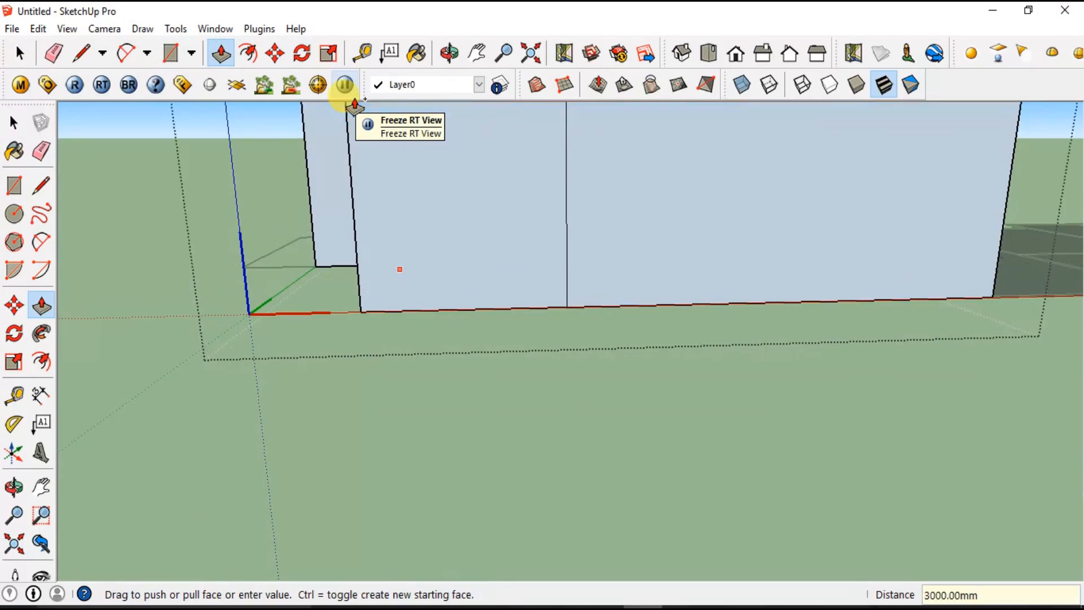
middle_click_drag(406, 339, 377, 435)
scroll(396, 423, "down", 6)
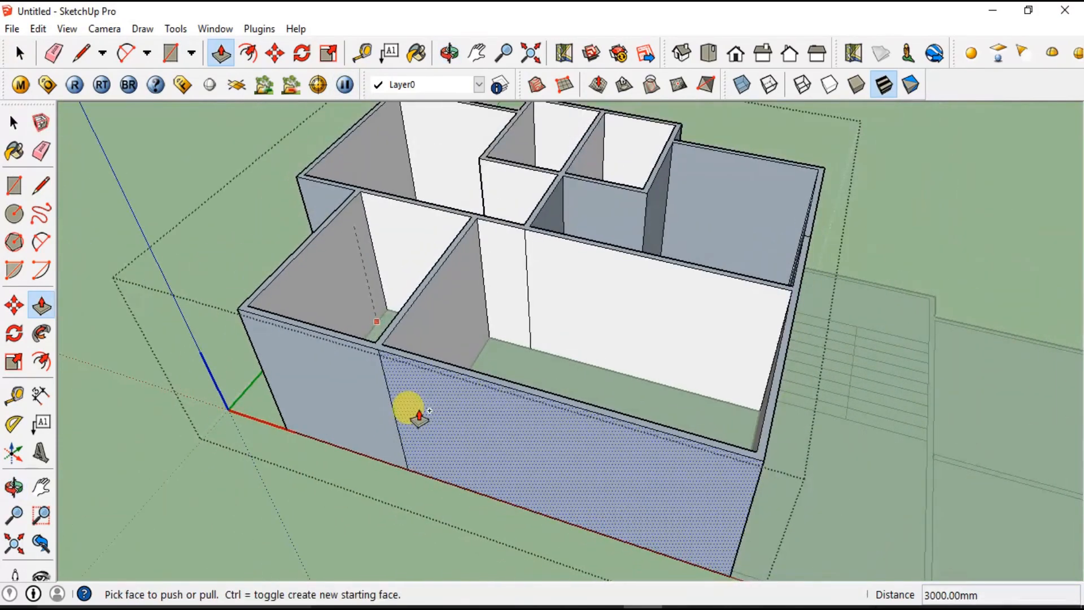
Erase the stray vertical edges on the outer wall facing the staircase.
middle_click_drag(530, 412, 370, 388)
key("space")
key("e")
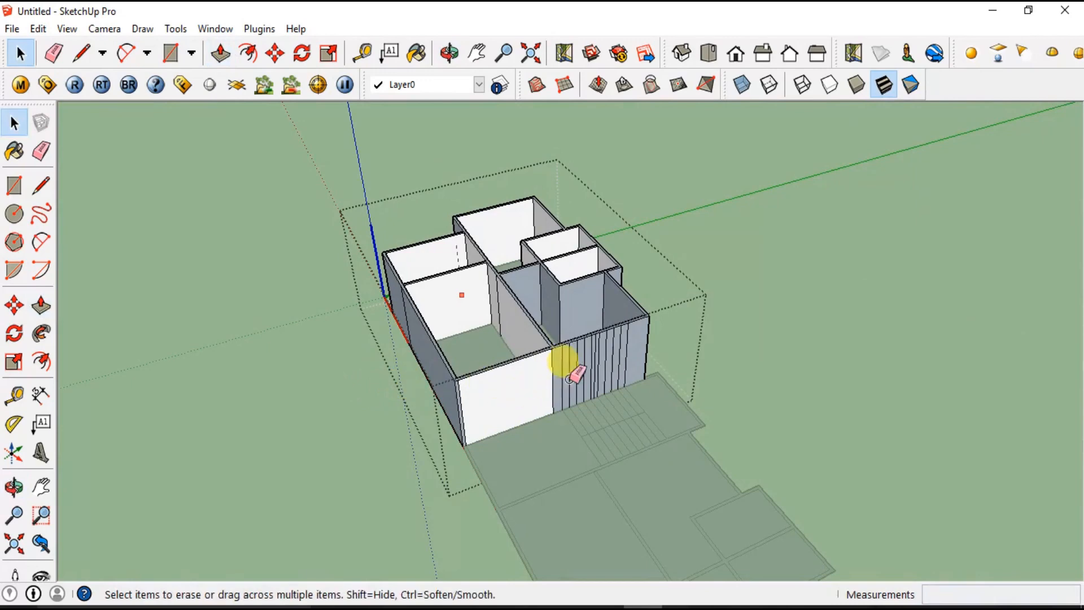
mouse_move(624, 338)
left_mouse_down()
mouse_move(542, 374)
mouse_move(619, 356)
mouse_move(455, 433)
left_mouse_up()
scroll(455, 433, "down", 2)
Erase the leftover vertical edges on the front and rear outer walls, and leave the wall component.
middle_click_drag(340, 452, 687, 465)
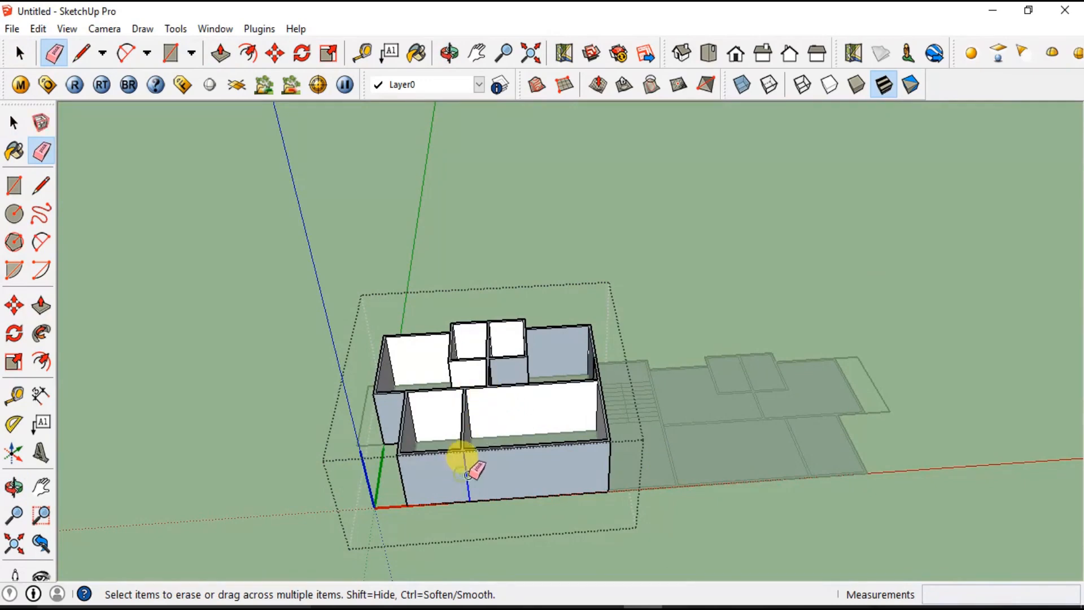
mouse_move(465, 464)
middle_mouse_down()
mouse_move(551, 417)
mouse_move(160, 530)
mouse_move(124, 517)
mouse_move(267, 555)
middle_mouse_up()
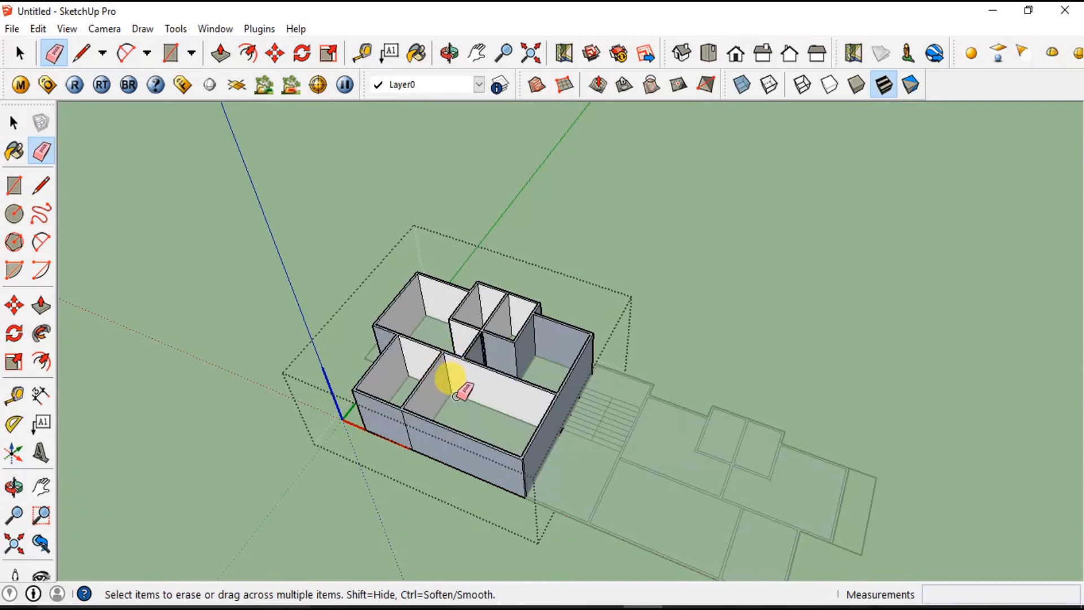
middle_click_drag(394, 484, 737, 348)
mouse_move(531, 469)
middle_mouse_down()
mouse_move(805, 406)
mouse_move(549, 498)
mouse_move(733, 537)
mouse_move(1065, 459)
middle_mouse_up()
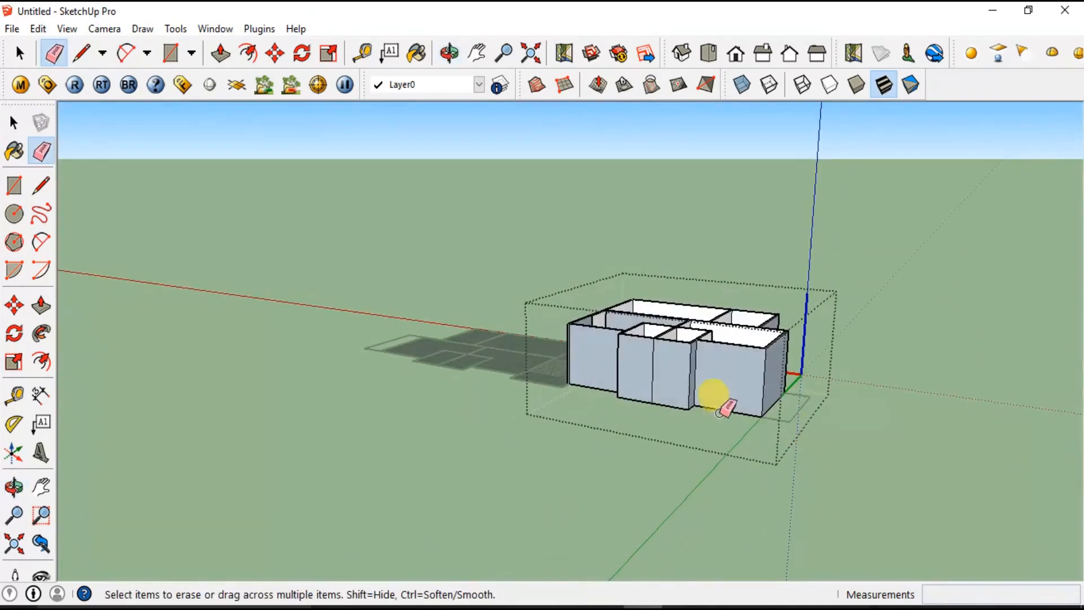
mouse_move(655, 370)
middle_mouse_down()
mouse_move(548, 477)
mouse_move(552, 441)
mouse_move(412, 423)
mouse_move(387, 302)
mouse_move(399, 472)
mouse_move(443, 467)
mouse_move(409, 497)
mouse_move(641, 405)
middle_mouse_up()
key("space")
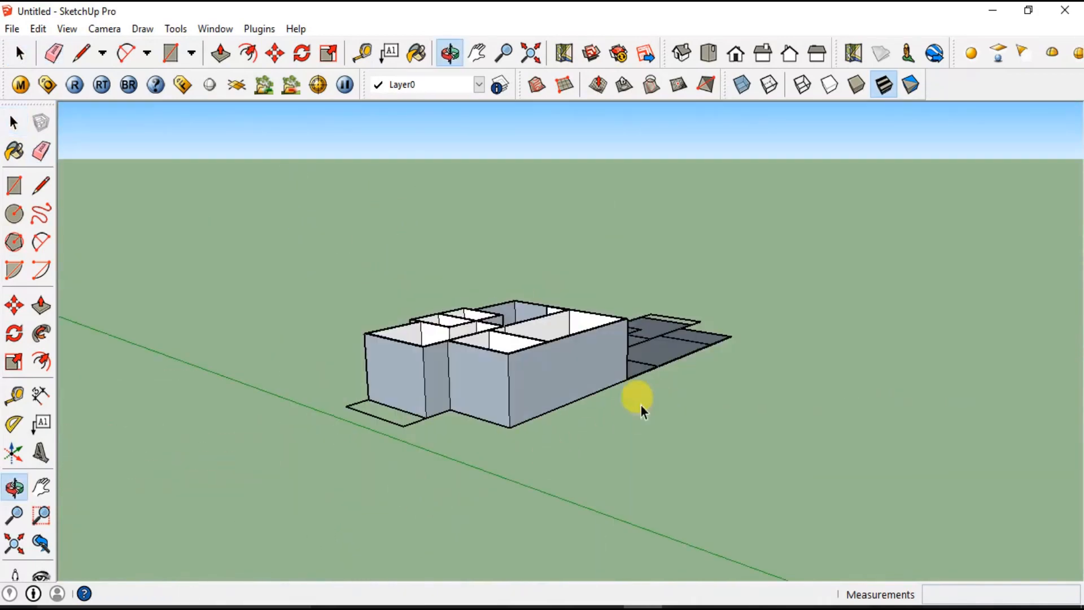
Explode the extruded wall component into loose geometry and select its front face.
left_click(488, 403)
right_click(497, 364)
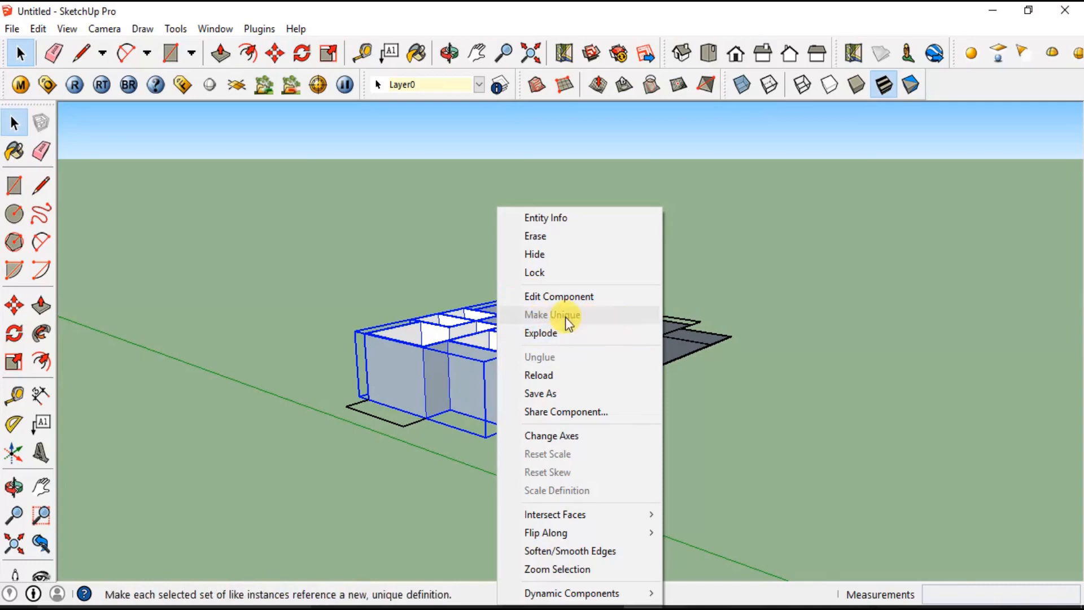
left_click(736, 424)
middle_click_drag(790, 392, 684, 458)
right_click(496, 382)
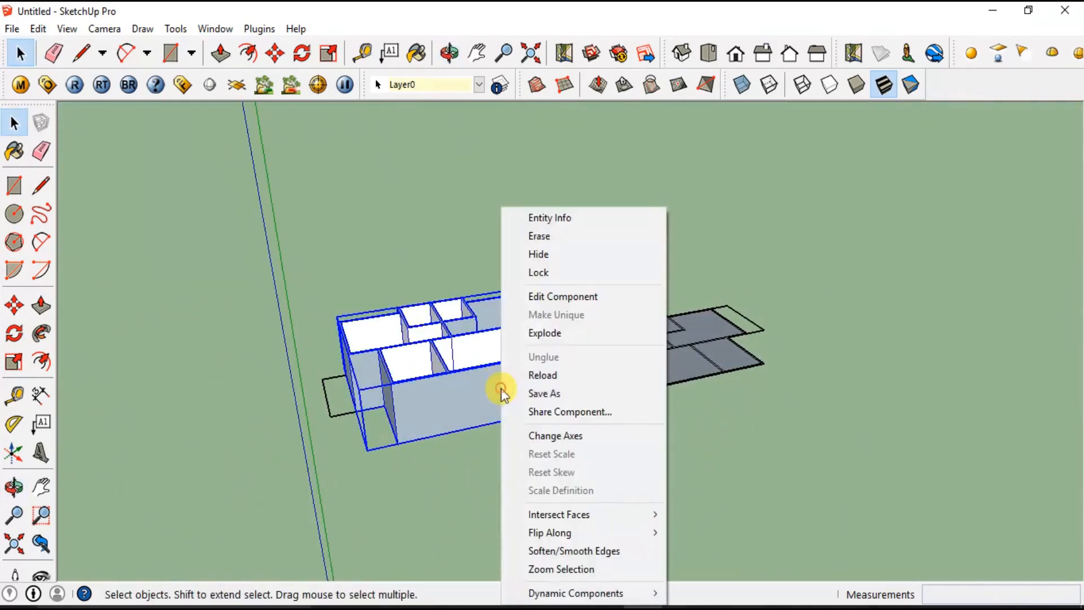
key("Escape")
left_click(638, 456)
left_click(453, 399)
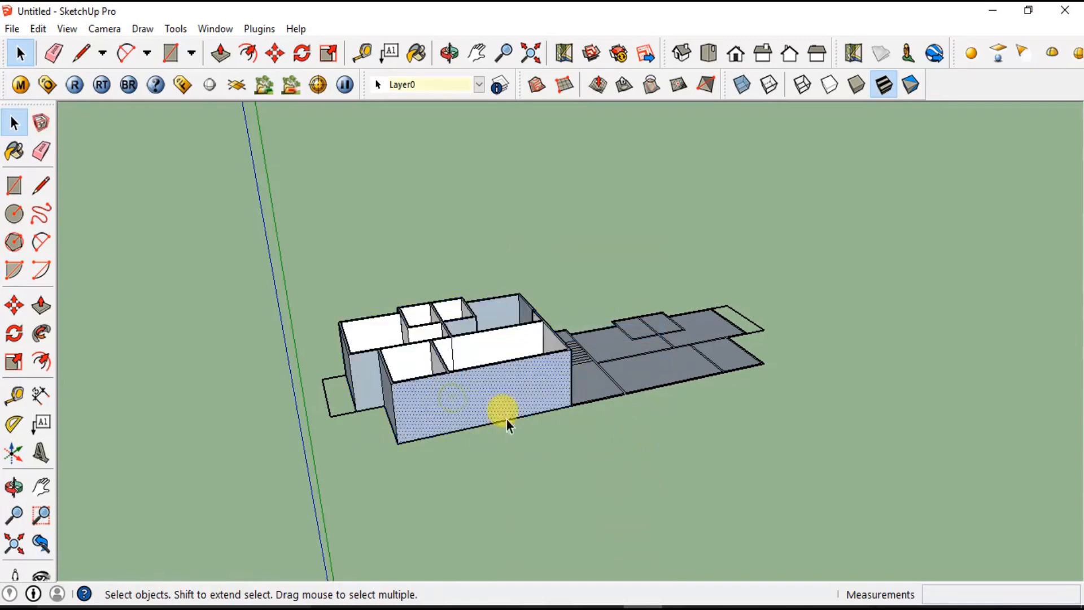
Group all of the loose wall geometry while leaving out the floor faces.
middle_click_drag(506, 419, 438, 300)
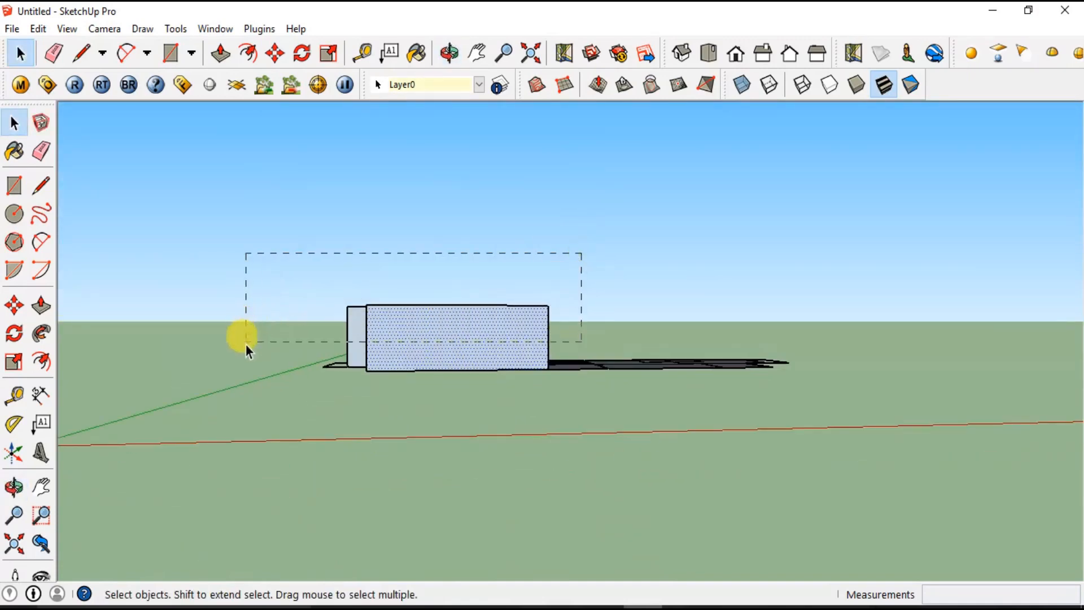
right_click(466, 335)
left_click(529, 474)
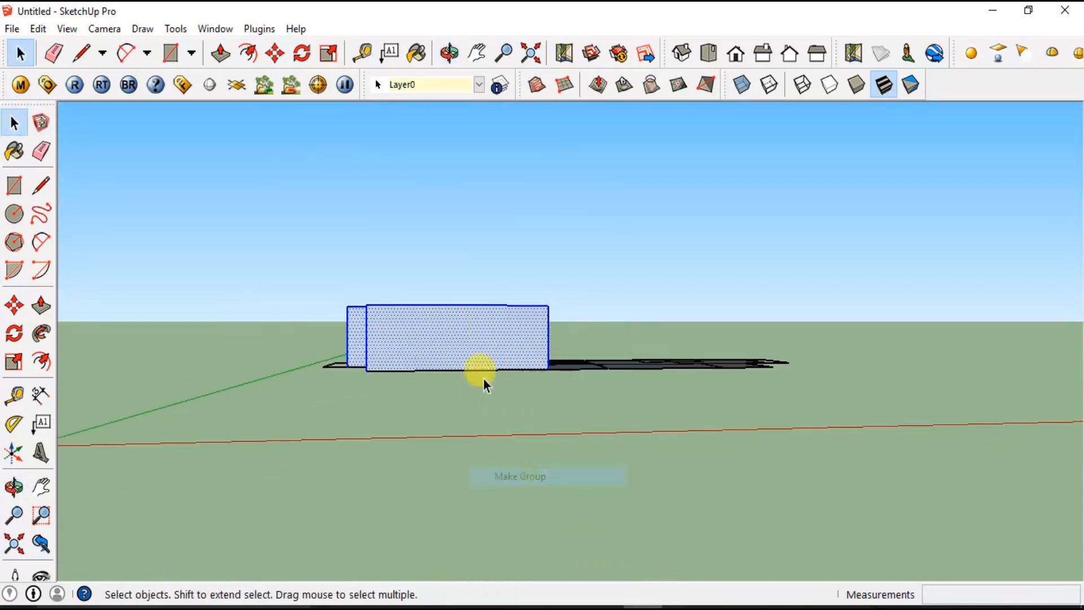
right_click(469, 340)
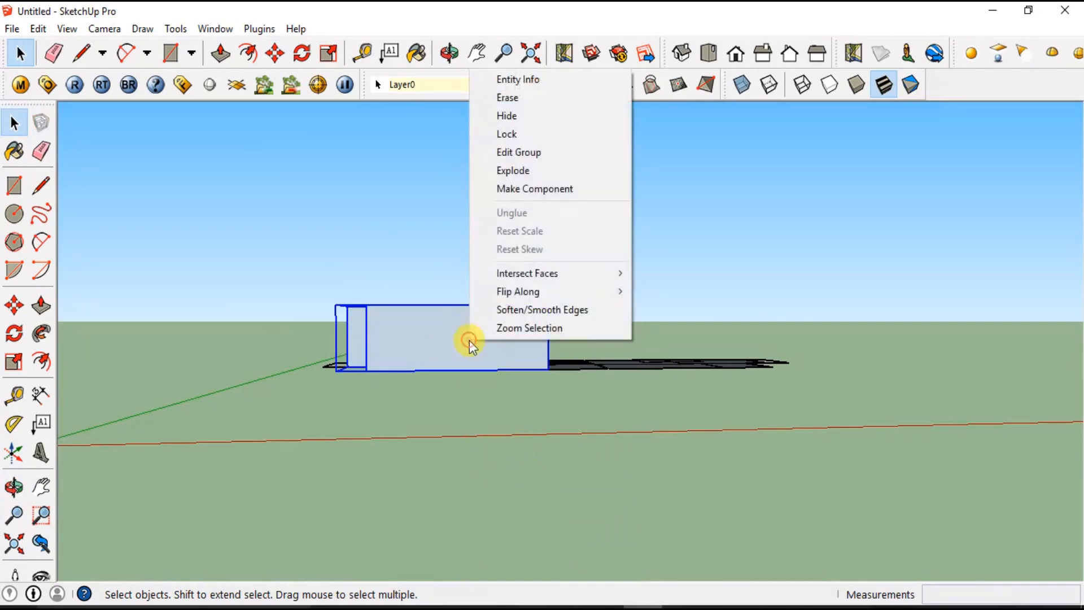
left_click(455, 399)
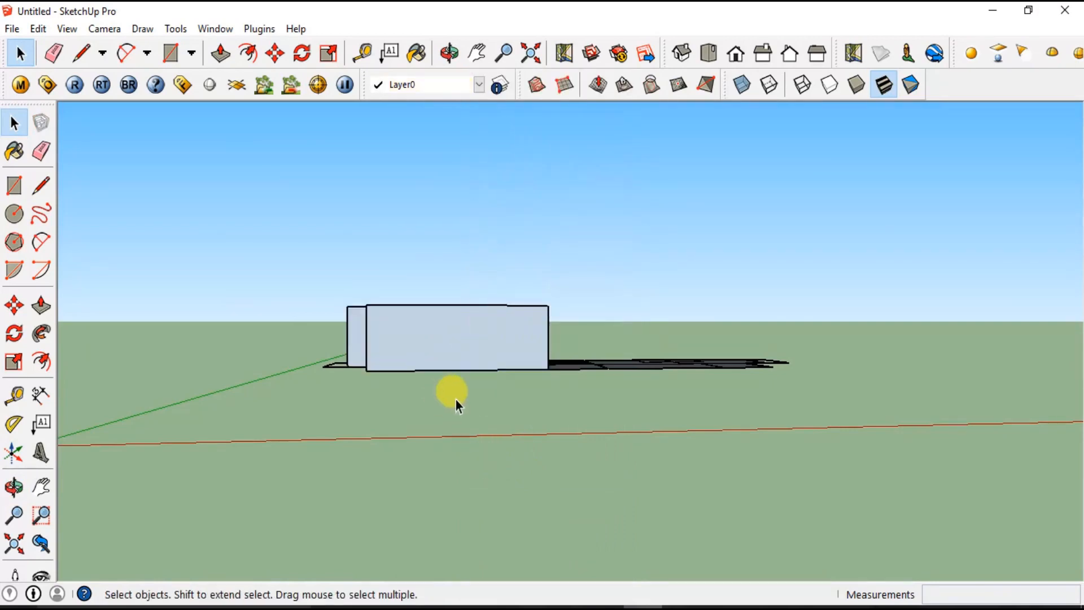
middle_click_drag(559, 384, 528, 489)
left_click(458, 365)
right_click(458, 367)
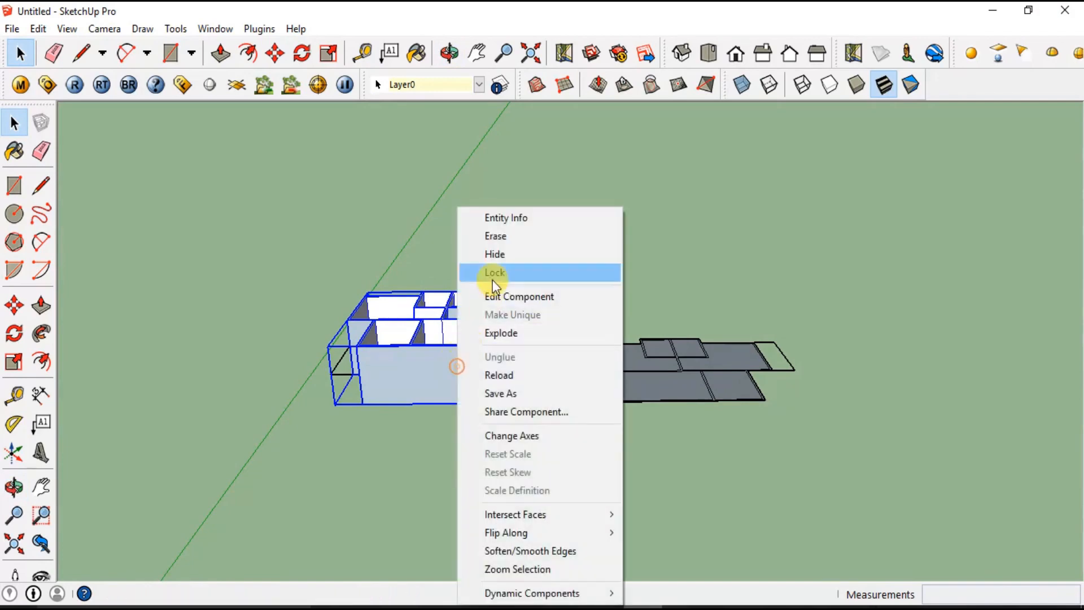
left_click(735, 245)
Copy the wall component 3000 mm along the front edge, from its lower stair-side corner to the opposite corner of the stair lobby.
middle_click_drag(497, 406, 417, 549)
scroll(501, 422, "up", 4)
left_click(413, 392)
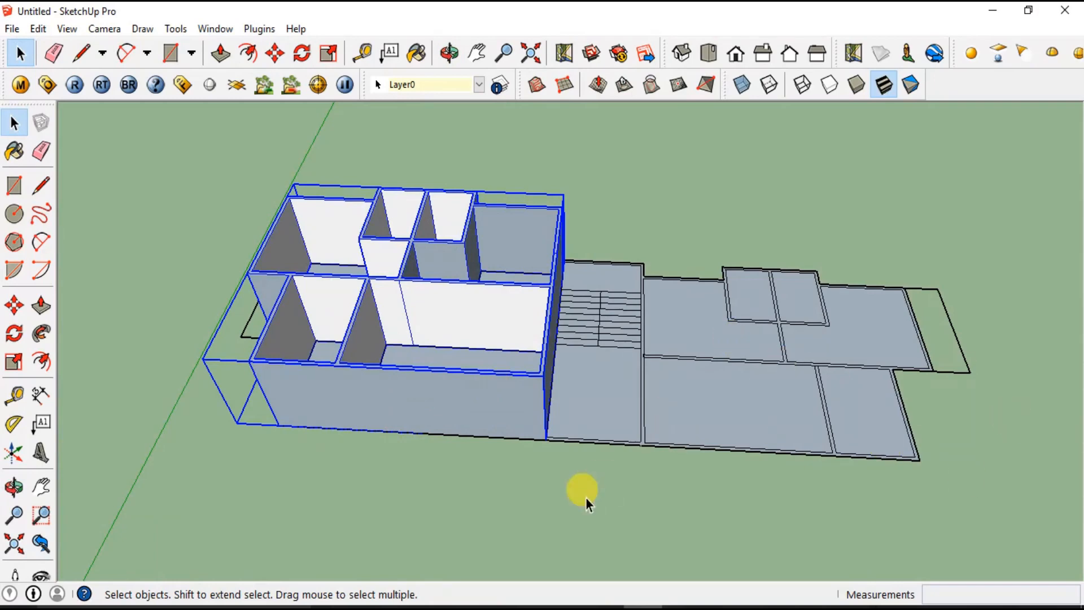
key("m")
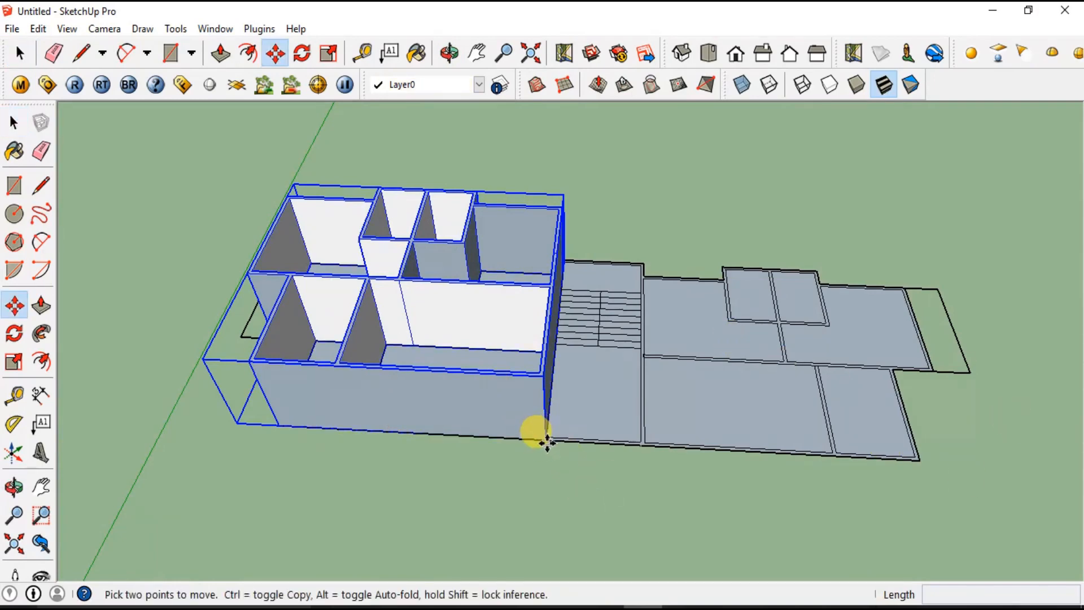
left_click(545, 443)
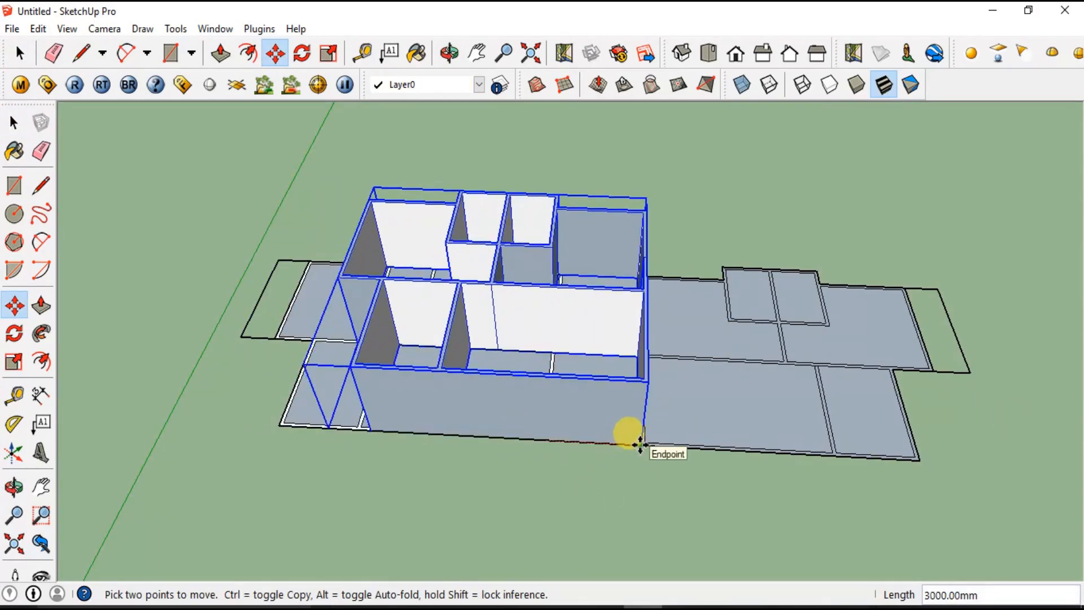
key("ctrl")
left_click(640, 444)
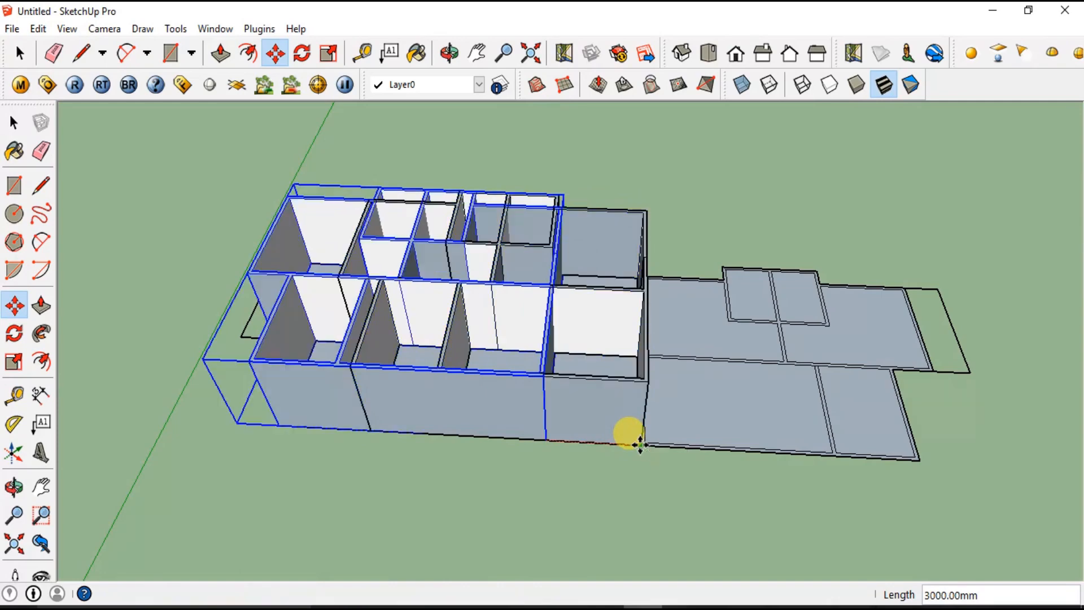
Mirror the copied wall component lengthwise with Scale so it stands over the second unit, and check its alignment beside the stair lobby.
key("s")
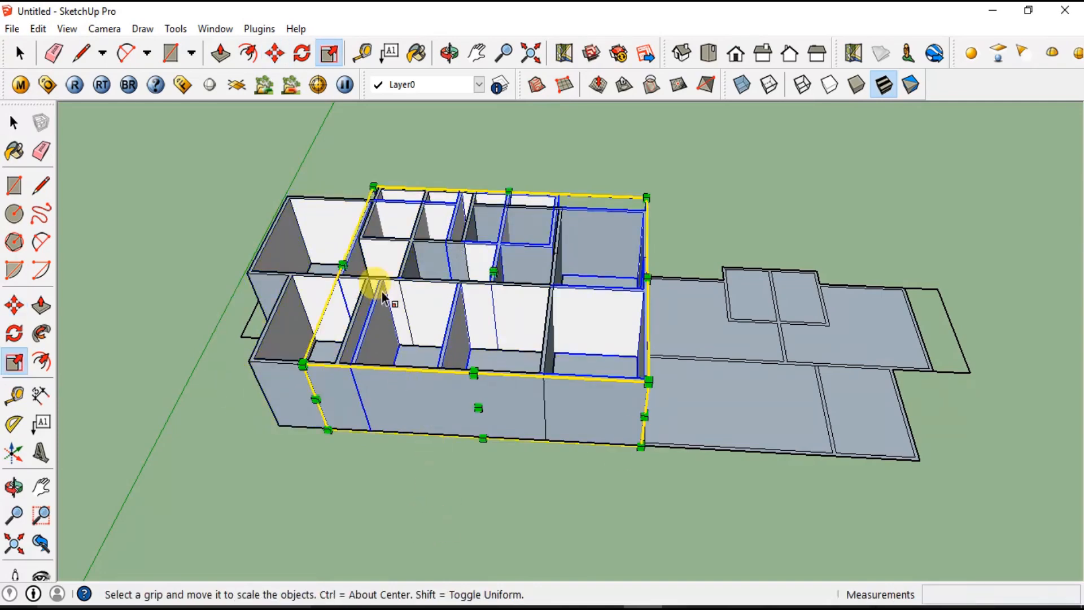
left_click_drag(353, 300, 859, 307)
middle_click_drag(625, 508, 728, 405)
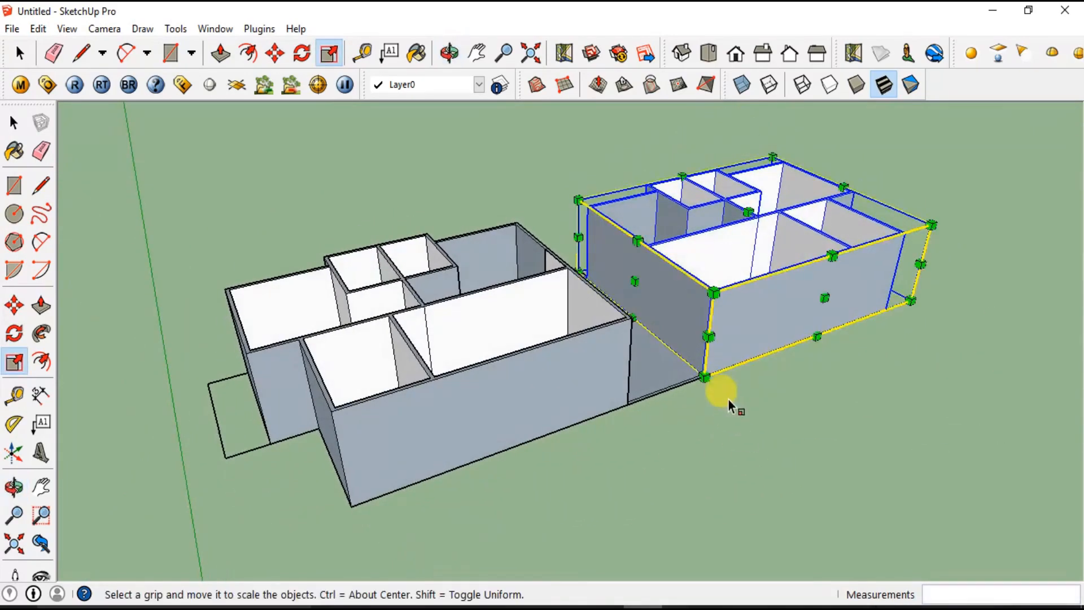
scroll(746, 390, "up", 3)
middle_click_drag(774, 371, 496, 312)
key("space")
left_click(388, 434)
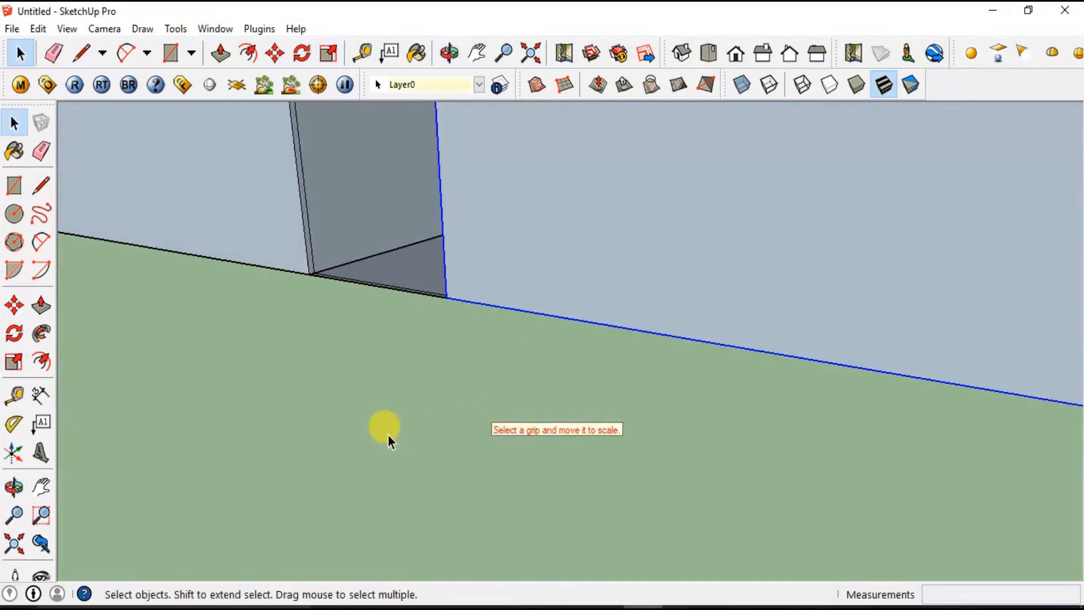
scroll(388, 435, "down", 5)
middle_click_drag(388, 435, 552, 353)
scroll(546, 476, "down", 2)
key("space")
scroll(517, 353, "up", 4)
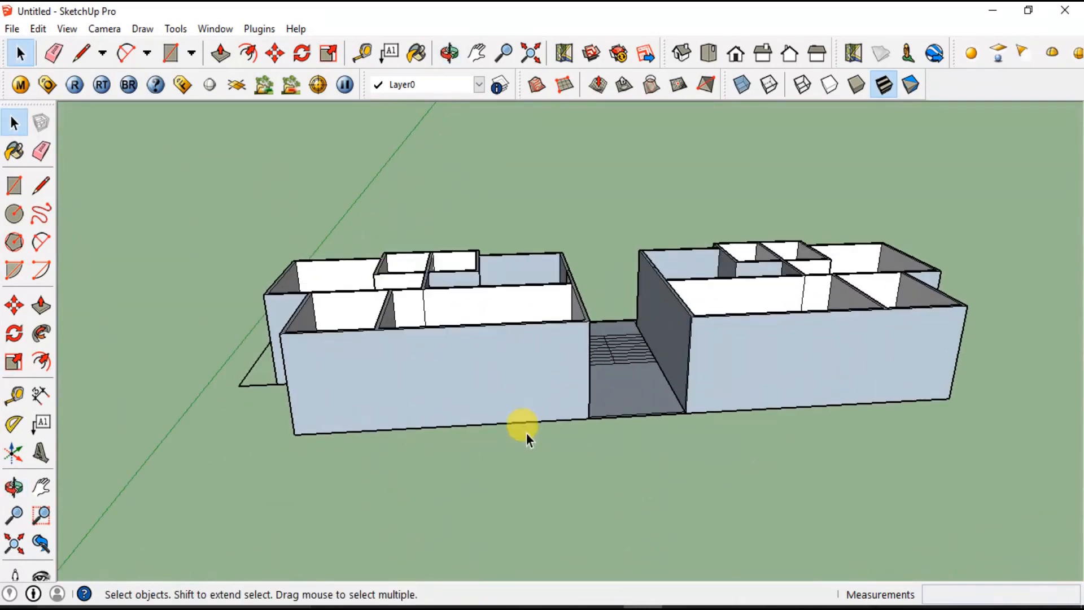
Draw a line along the front top edge of the walls, from the first unit's outer corner across the stair gap to the second unit's outer corner.
middle_click_drag(527, 433, 592, 460)
scroll(619, 503, "down", 2)
key("space")
key("l")
scroll(372, 361, "up", 3)
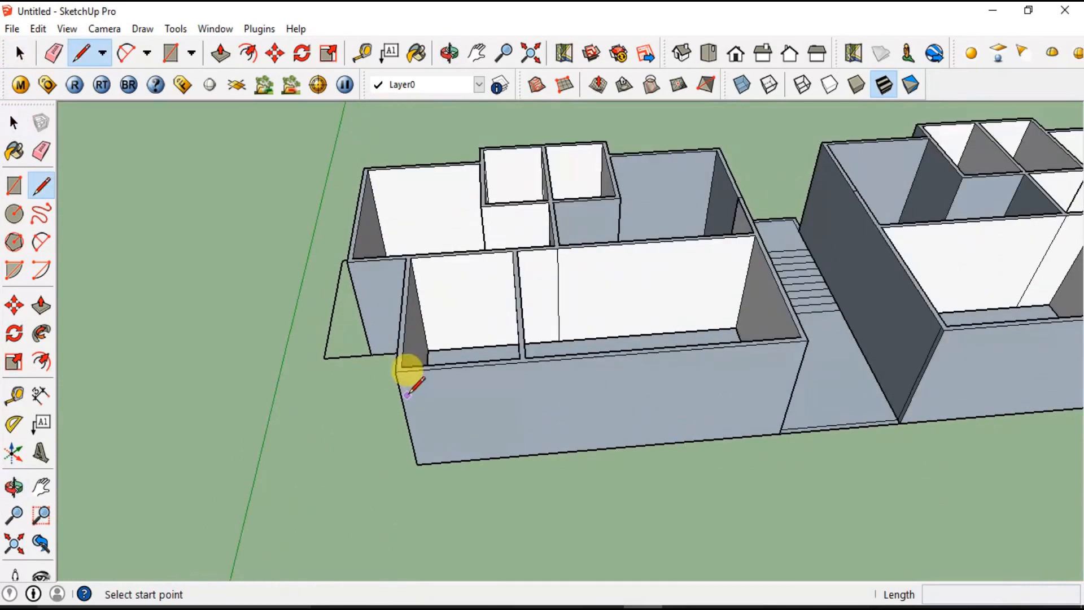
left_click(395, 367)
scroll(605, 346, "down", 5)
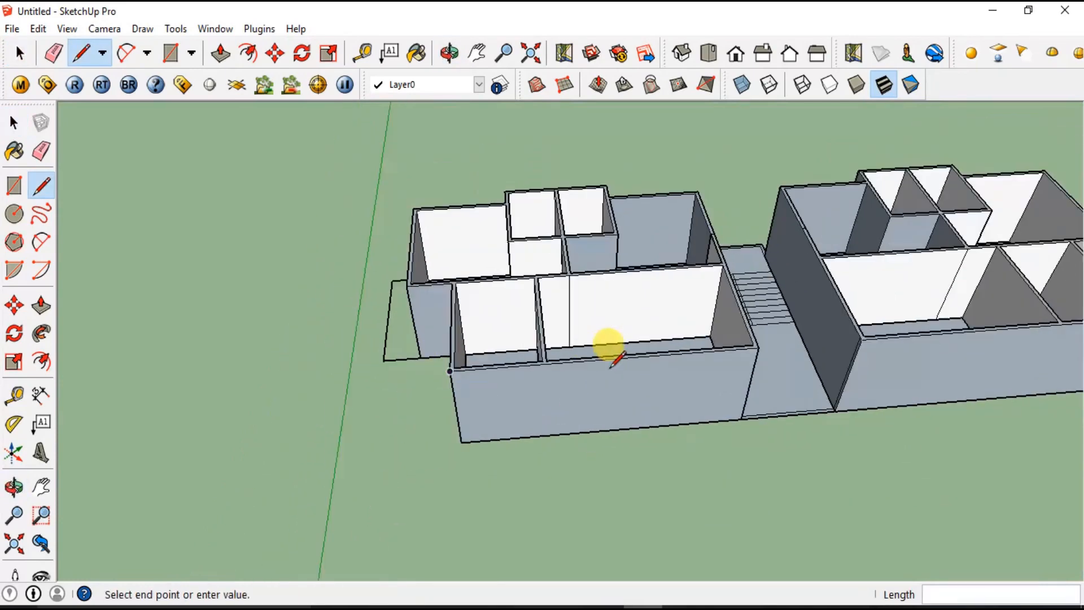
scroll(757, 360, "up", 3)
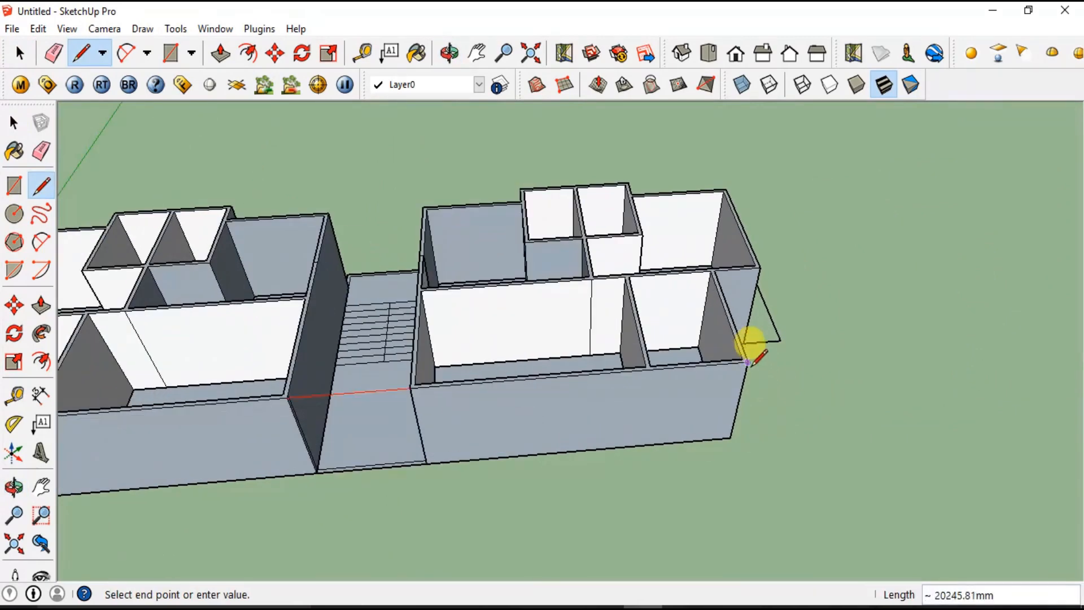
middle_click_drag(748, 353, 527, 370)
Continue the outline around the stepped end wall of that unit, following its top corners to the rear outer corner.
scroll(542, 370, "up", 5)
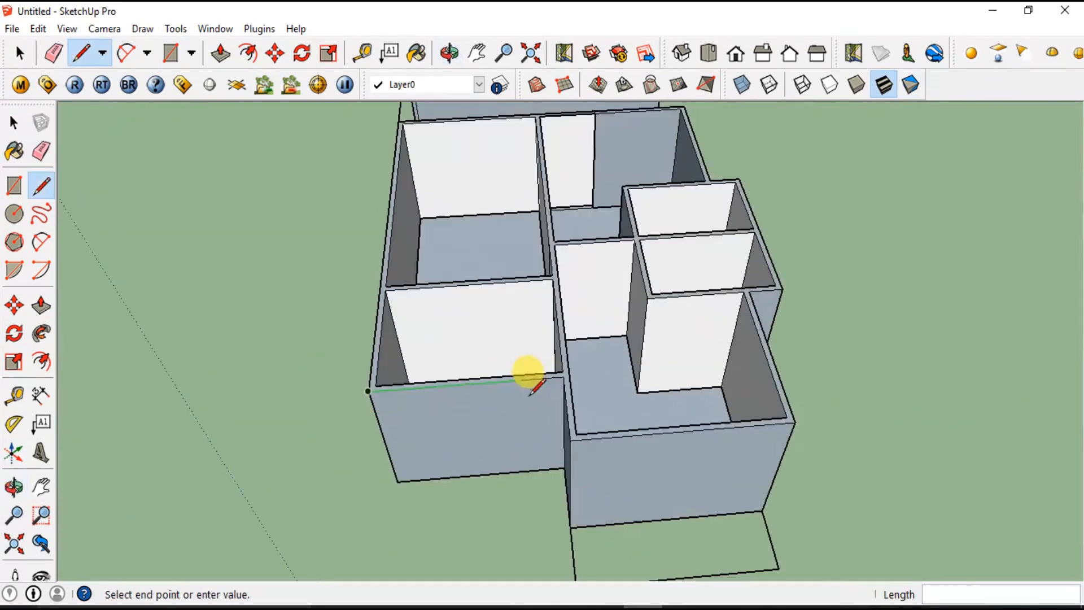
left_click(569, 367)
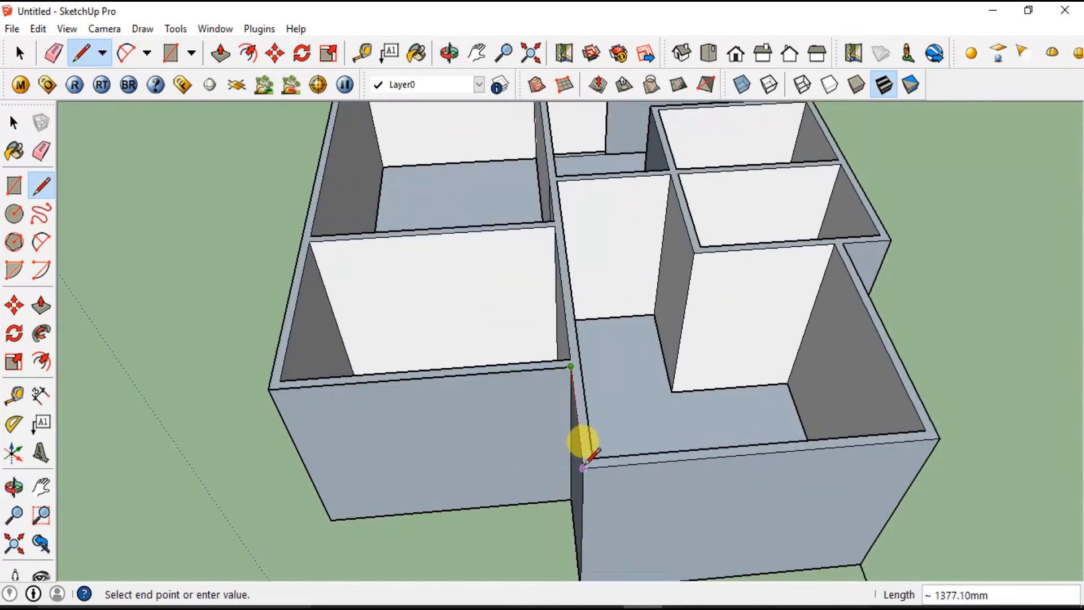
left_click(583, 467)
left_click(938, 437)
middle_click_drag(974, 421, 424, 389)
Trace the rear top edge of the same unit around its projecting block and back to the main wall line.
left_click(416, 302)
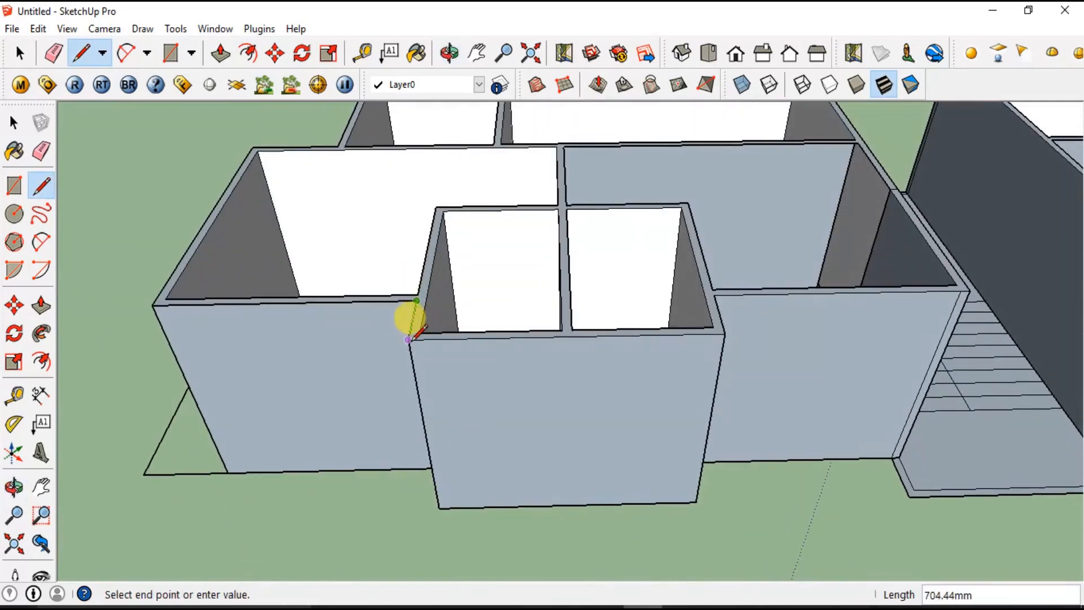
left_click(725, 333)
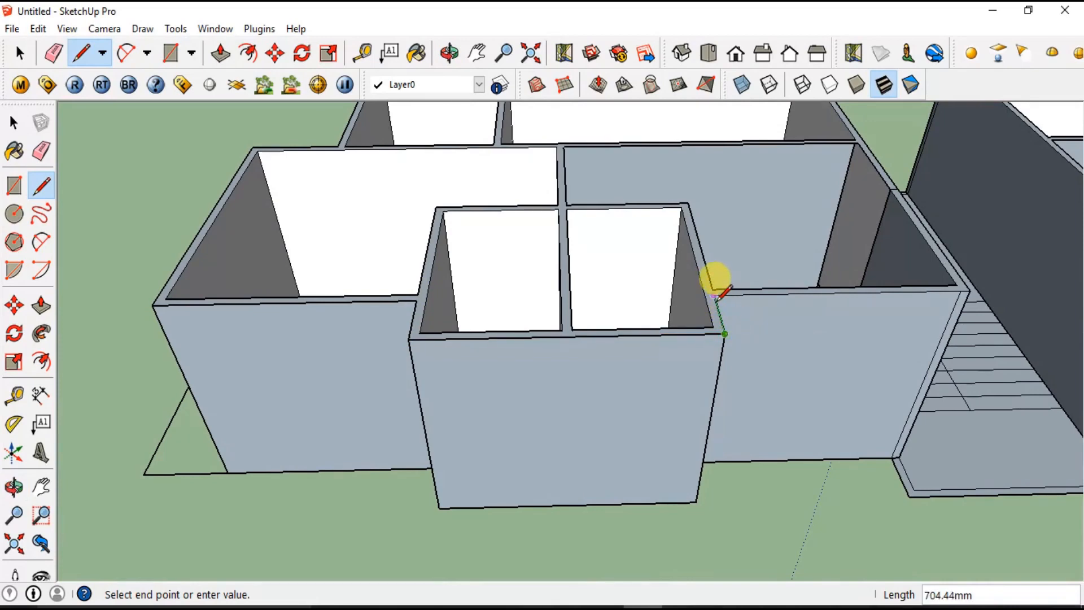
left_click(714, 294)
scroll(970, 292, "down", 1)
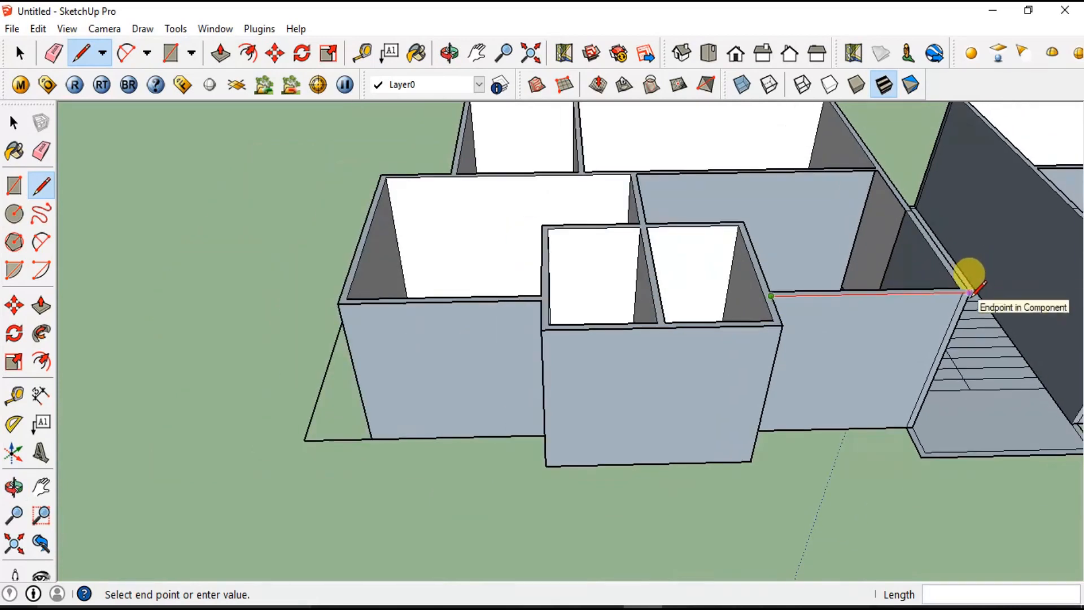
middle_click_drag(970, 292, 468, 326, "shift")
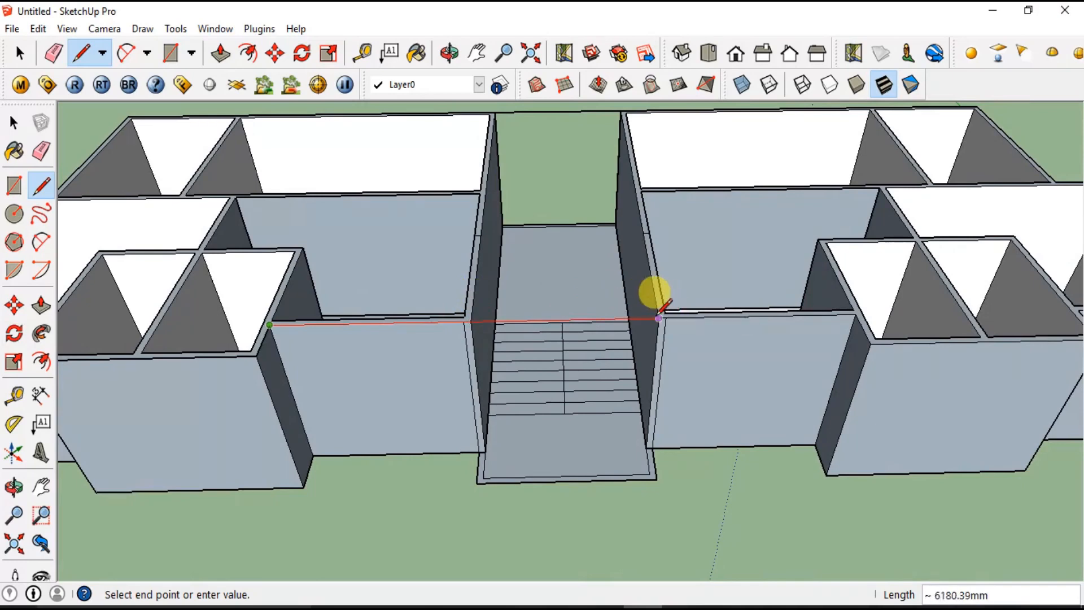
Extend the rear outline straight across the stair gap and trace around the other unit's projecting block.
left_click(658, 318)
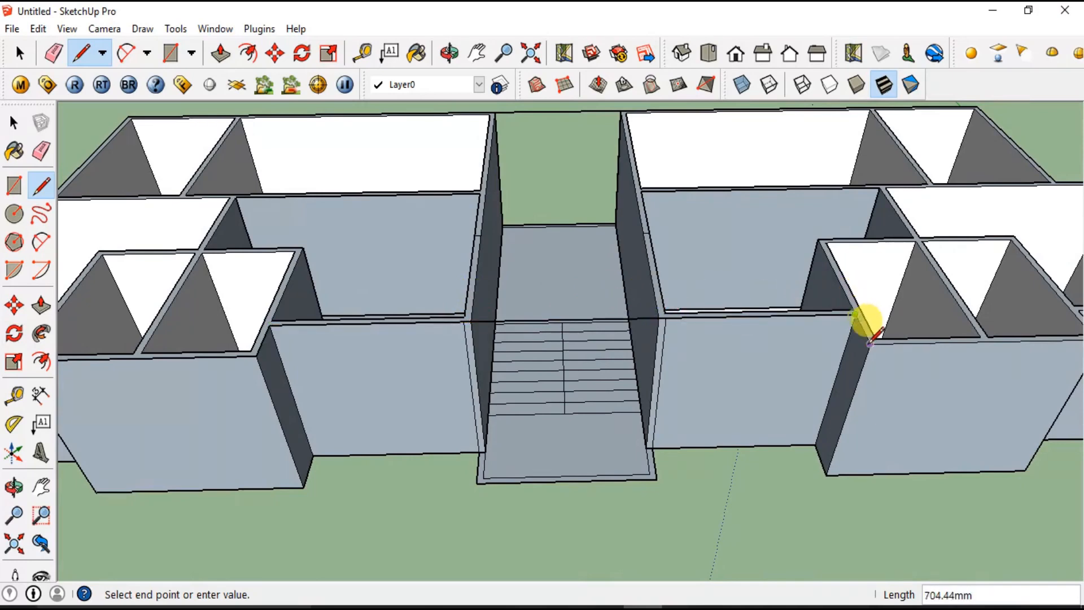
left_click(869, 341)
middle_click_drag(879, 322, 636, 333)
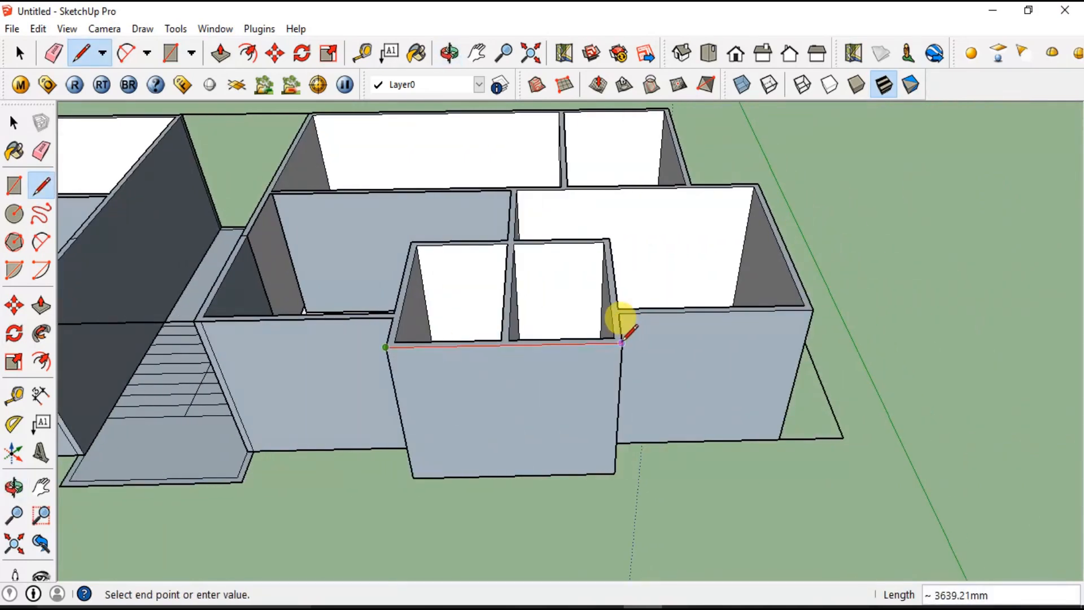
left_click(619, 313)
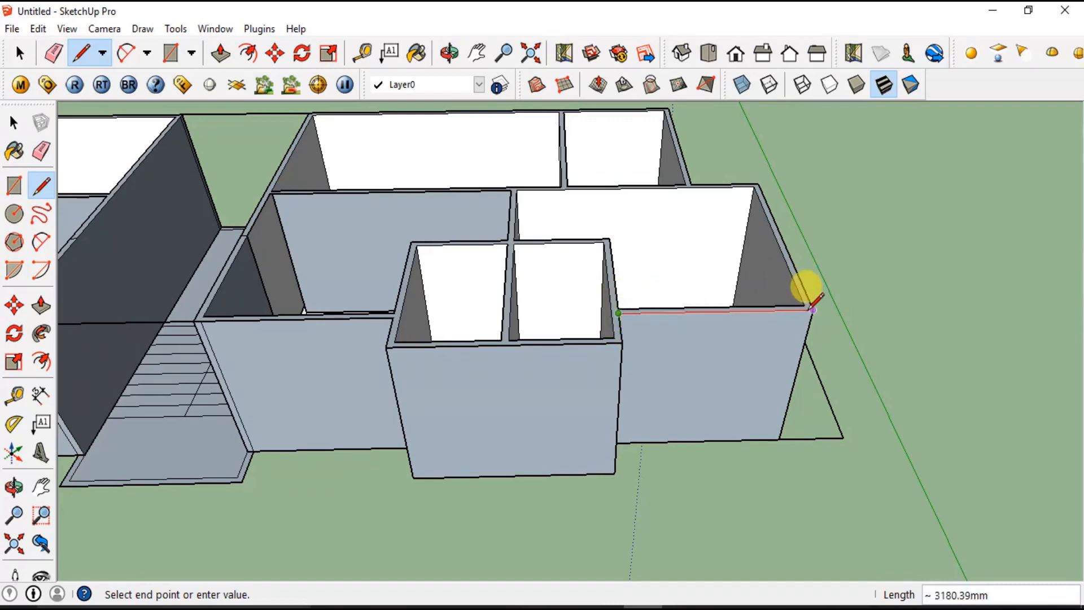
Close the outline around the stepped end wall of the first unit to form one face over both units and the staircase.
middle_click_drag(813, 305, 315, 363)
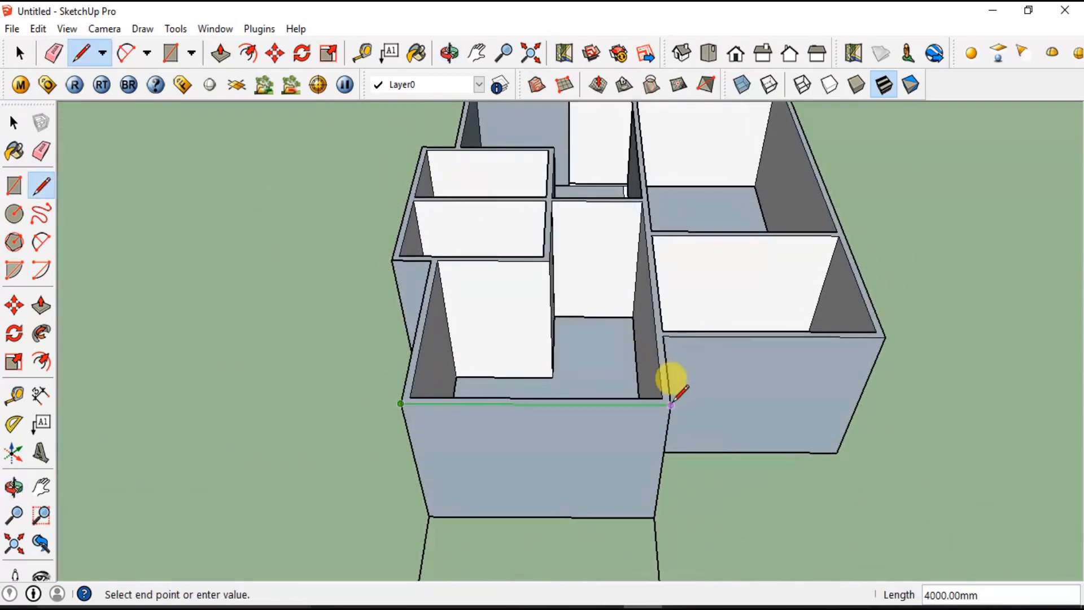
left_click(670, 404)
left_click(664, 335)
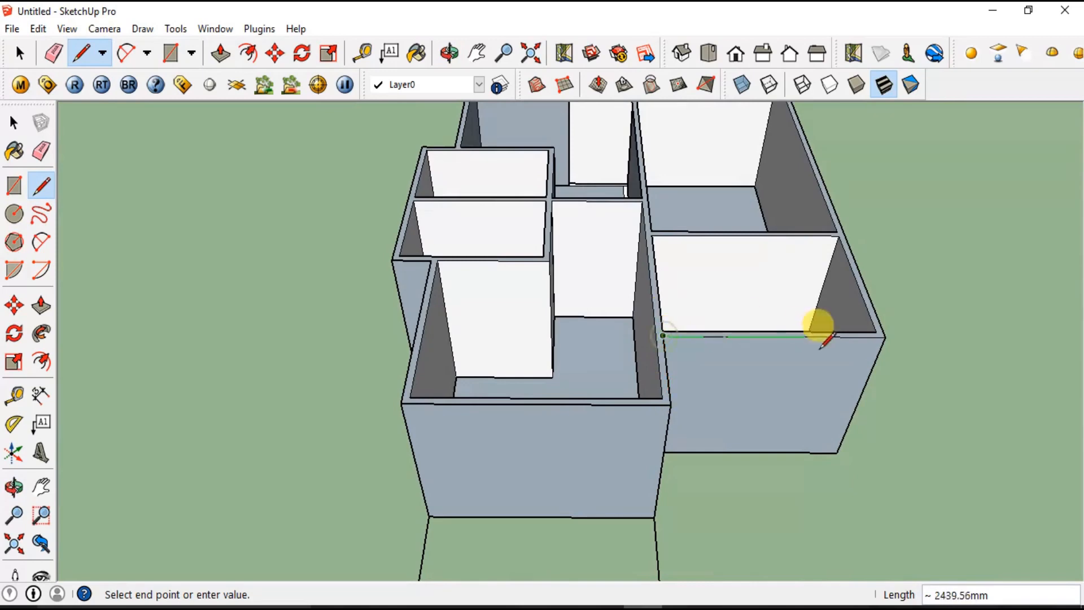
left_click(885, 337)
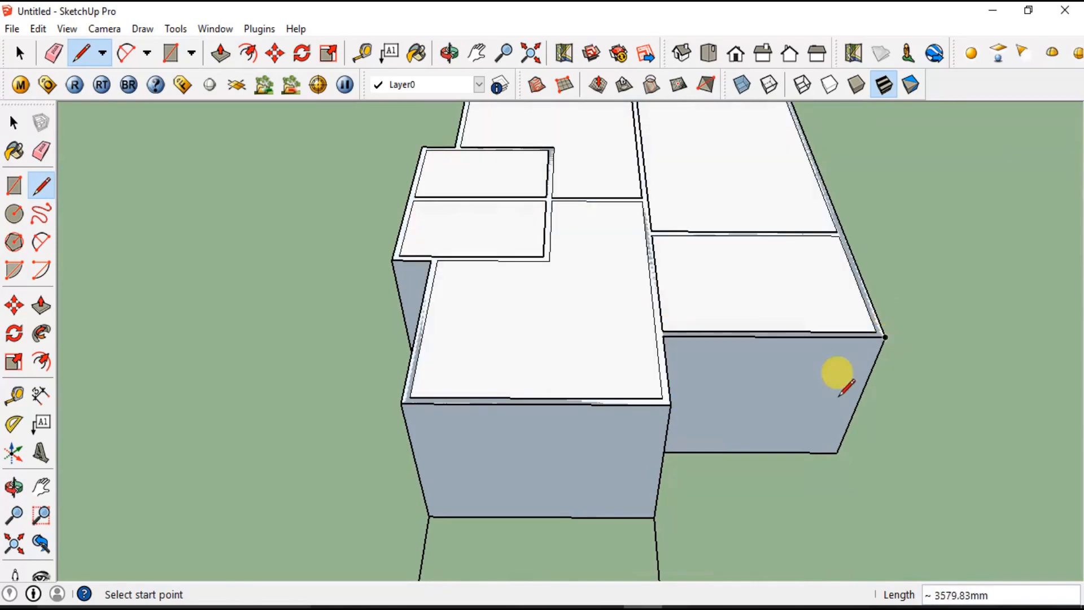
middle_click_drag(838, 394, 390, 389)
key("space")
scroll(423, 420, "down", 2)
scroll(433, 427, "down", 3)
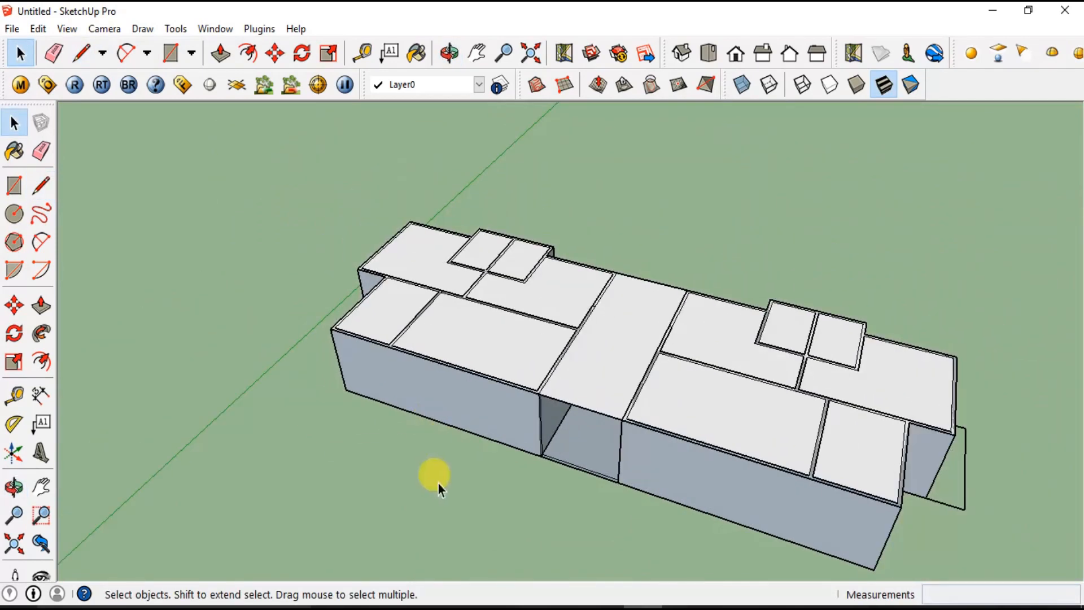
Group the new top face together with its boundary edges.
middle_click_drag(433, 477, 496, 448)
double_click(592, 342)
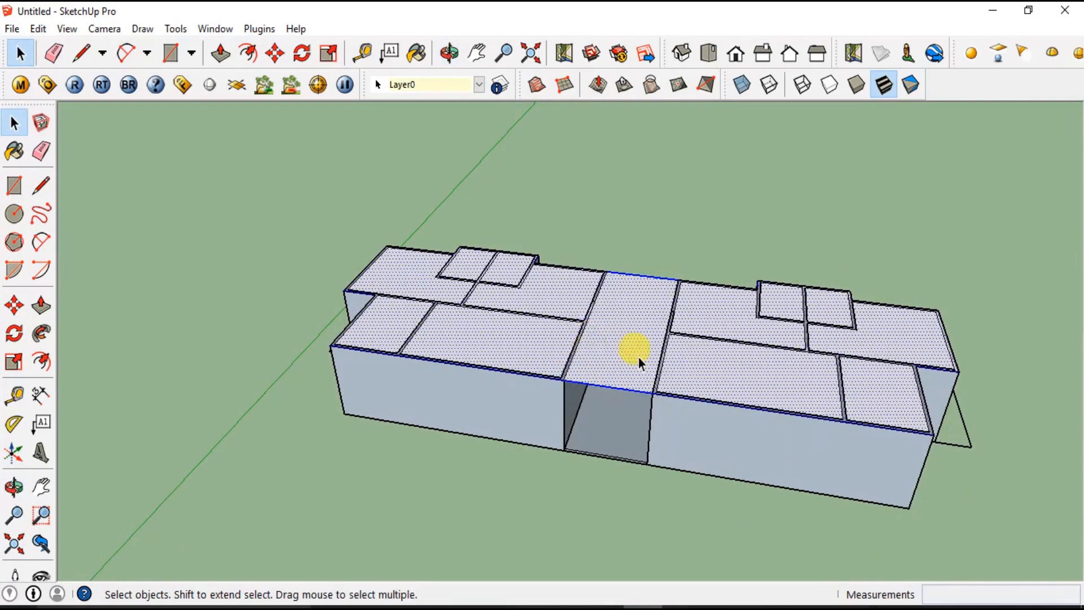
right_click(612, 337)
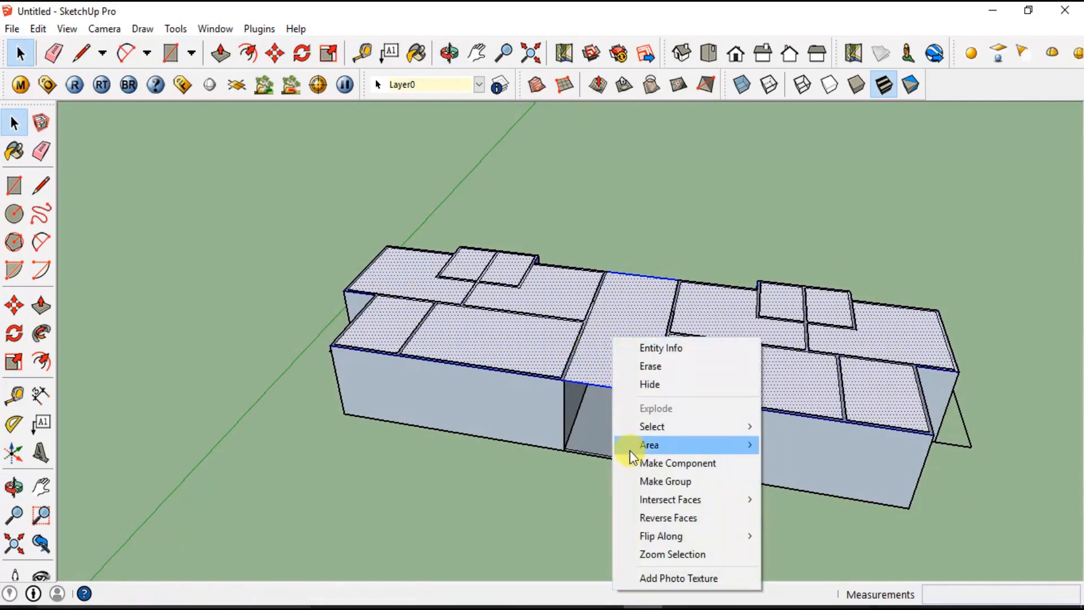
left_click(651, 481)
middle_click_drag(578, 439, 638, 384)
right_click(628, 334)
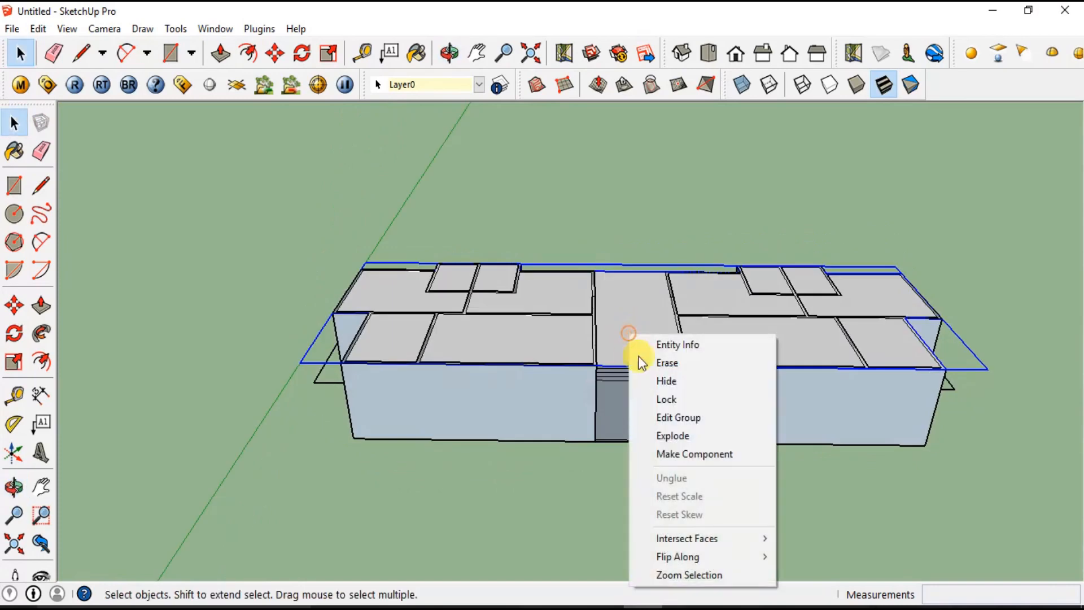
left_click(665, 439)
Move the grouped face straight down from the top front corner of the walls to the matching bottom corner.
left_click(644, 328)
key("m")
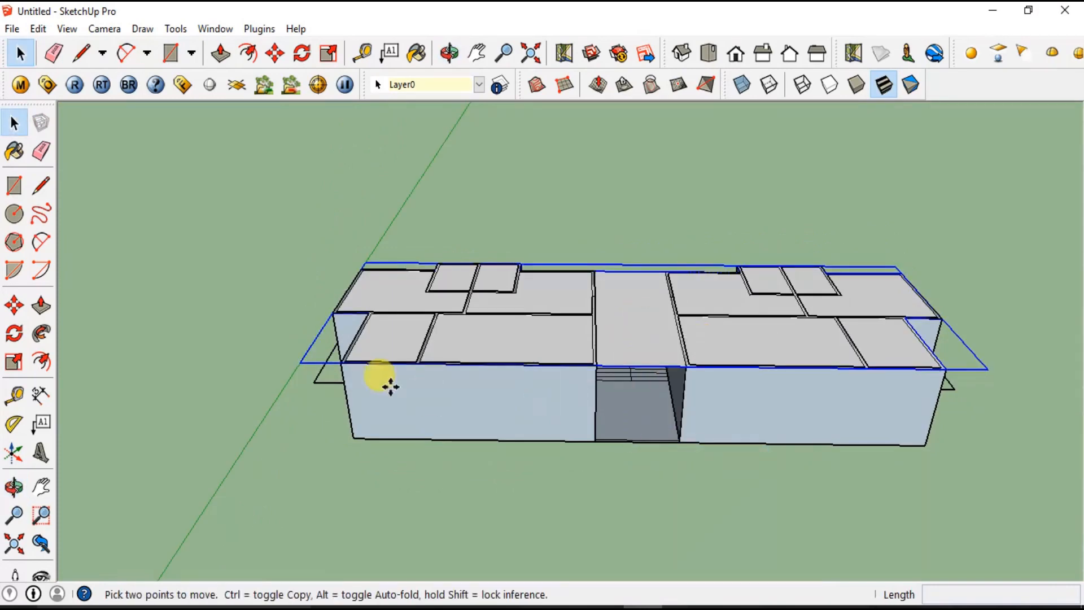
left_click(334, 362)
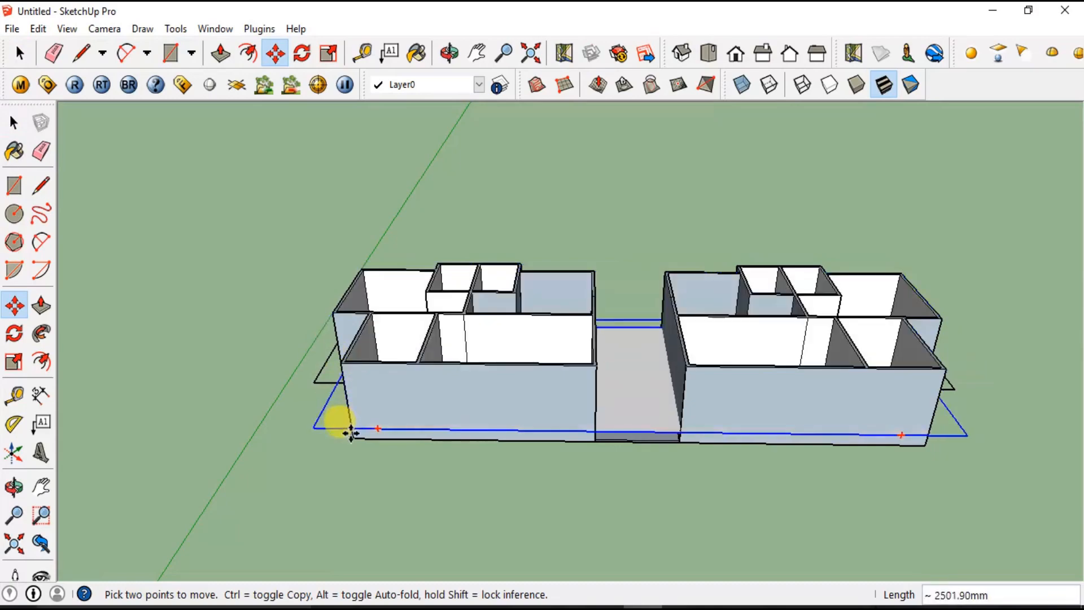
left_click(351, 437)
middle_click_drag(556, 432, 430, 528)
scroll(600, 391, "up", 5)
scroll(600, 391, "up", 4)
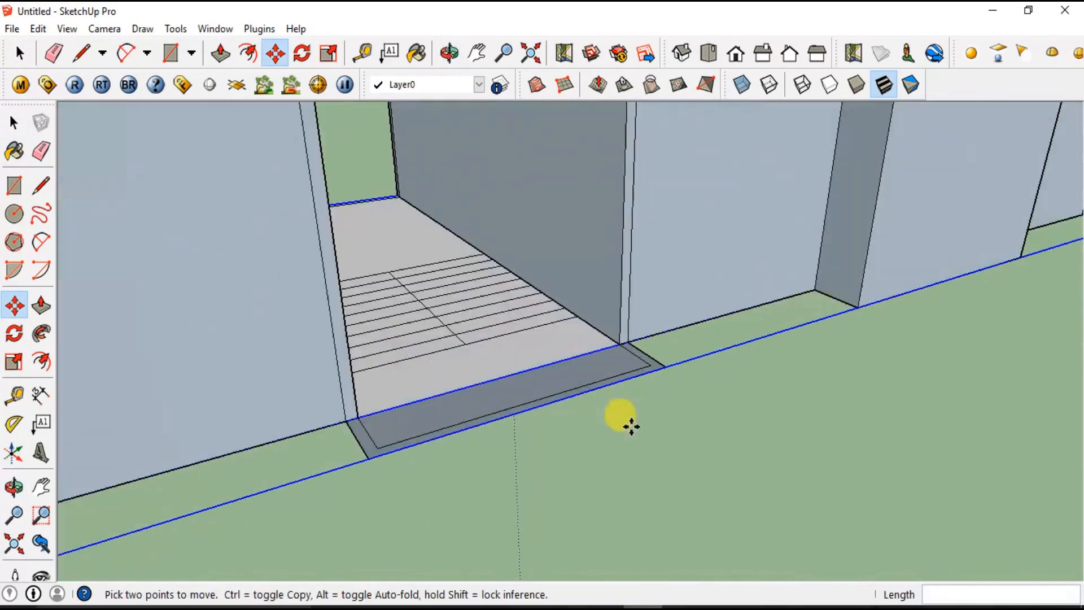
Examine how the lowered face overlaps the stair floor and the room floors, checking from above and from below.
key("space")
left_click(527, 407)
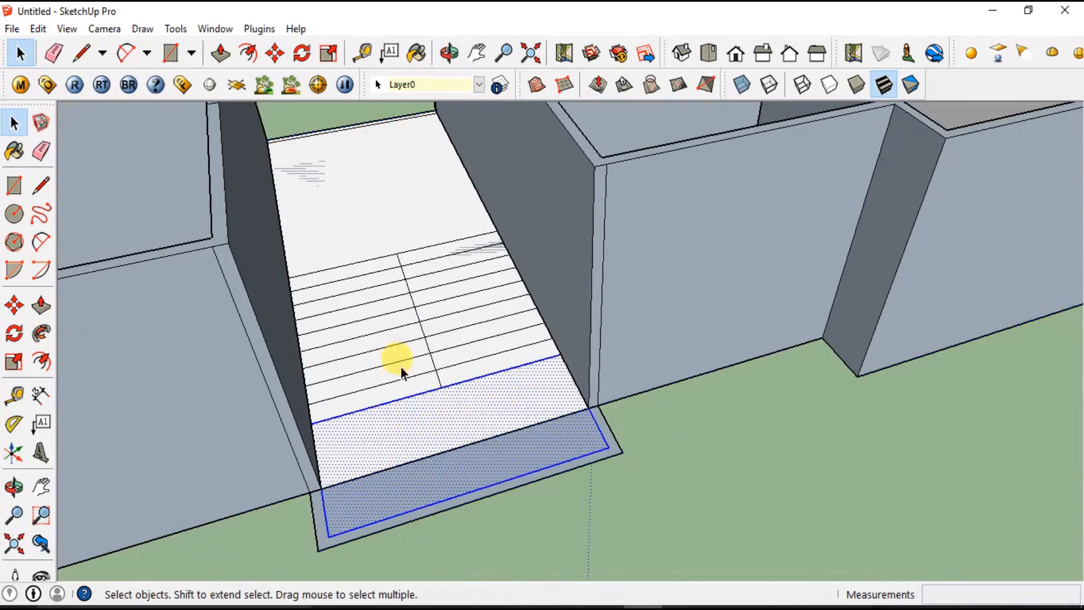
left_click(392, 140)
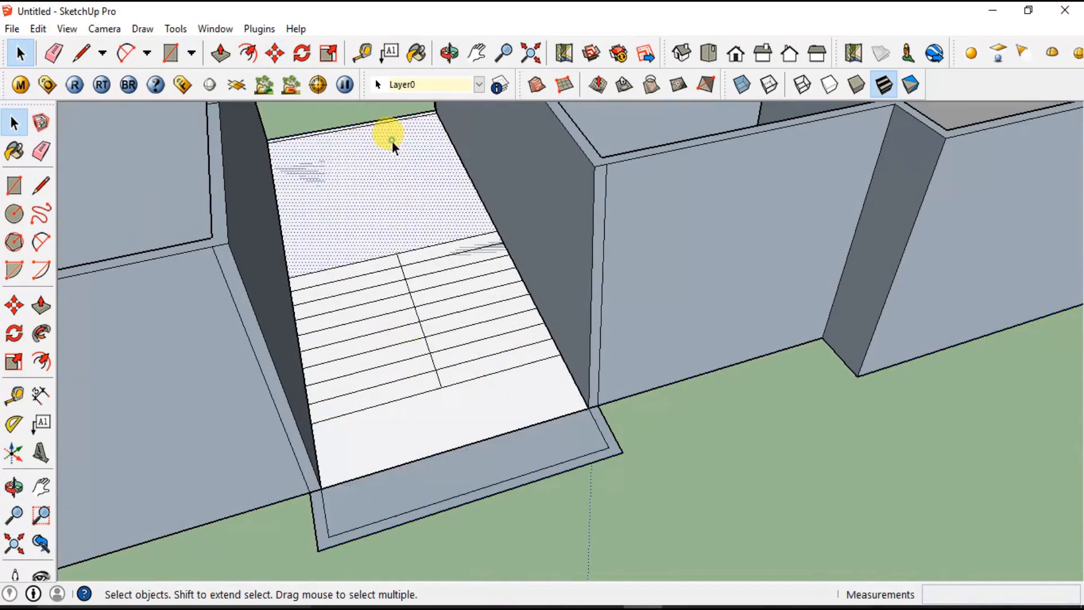
left_click(666, 385)
middle_click_drag(632, 442, 591, 217)
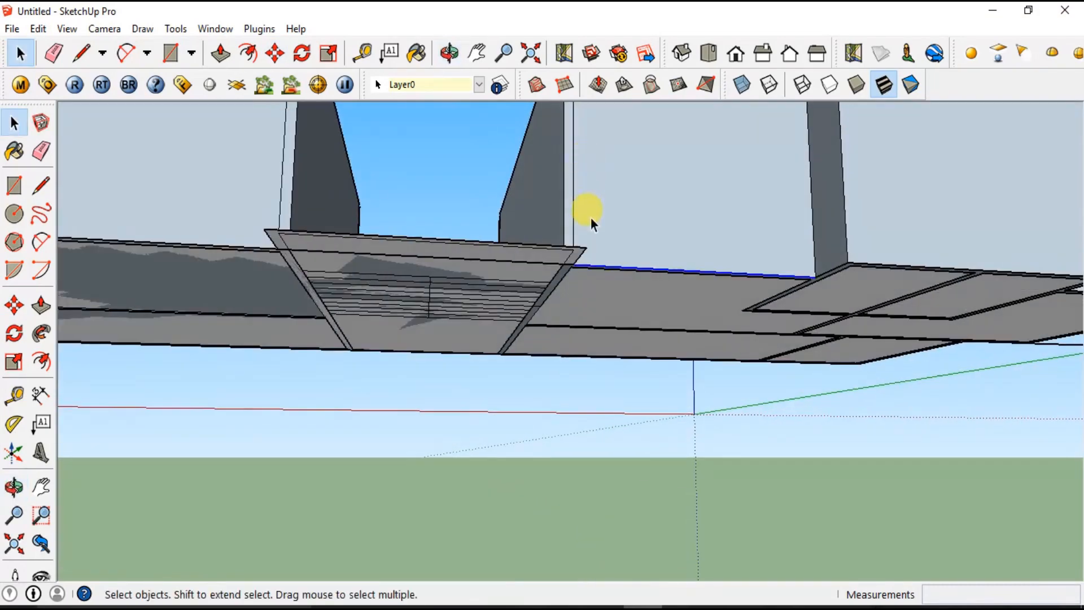
middle_click_drag(638, 334, 643, 417)
scroll(469, 446, "down", 5)
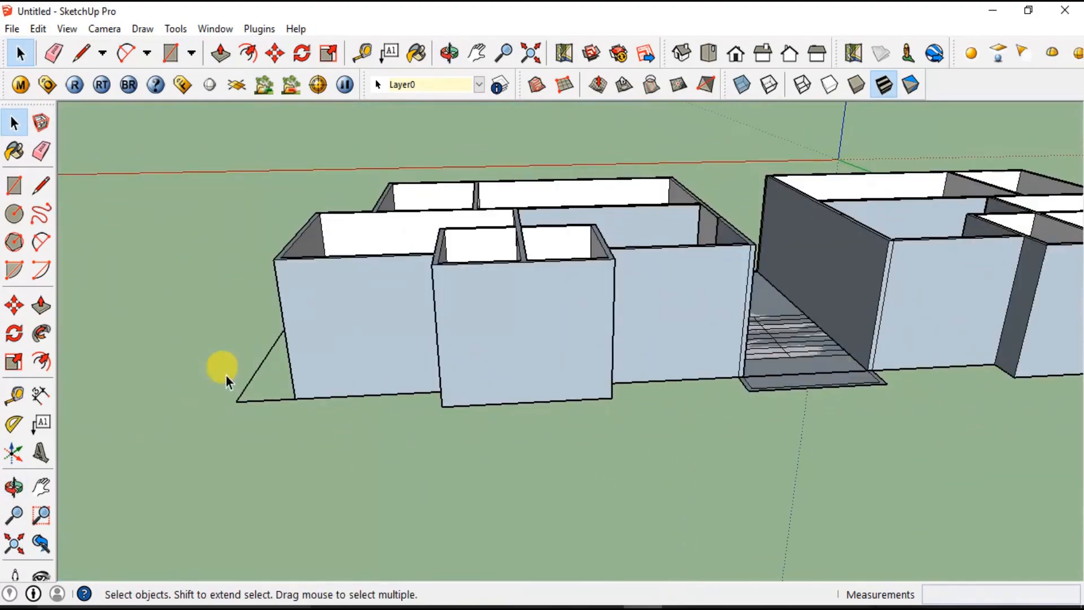
middle_click_drag(262, 402, 497, 281)
left_click(480, 331)
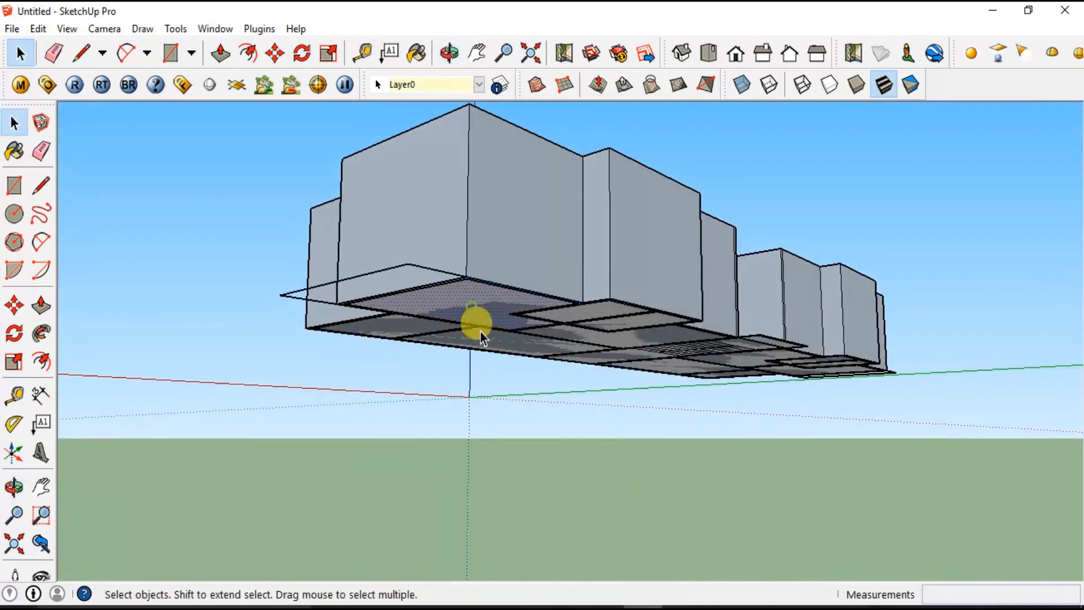
middle_click_drag(619, 314, 411, 455)
Select the lowered slab group beside the stair lobby and open it for editing.
scroll(690, 460, "up", 6)
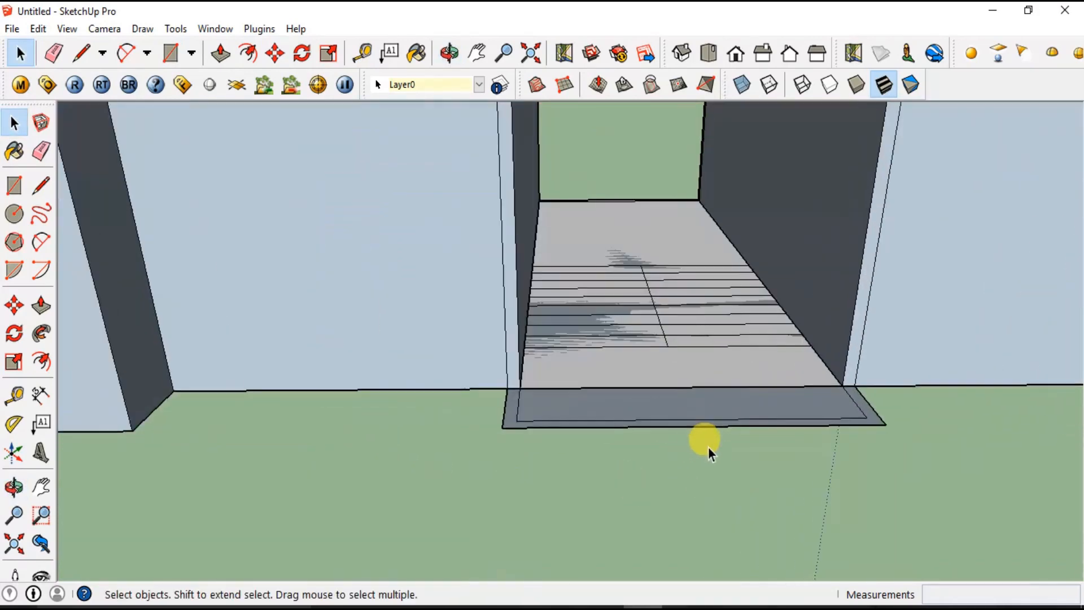
middle_click_drag(708, 446, 716, 534)
left_click(704, 433)
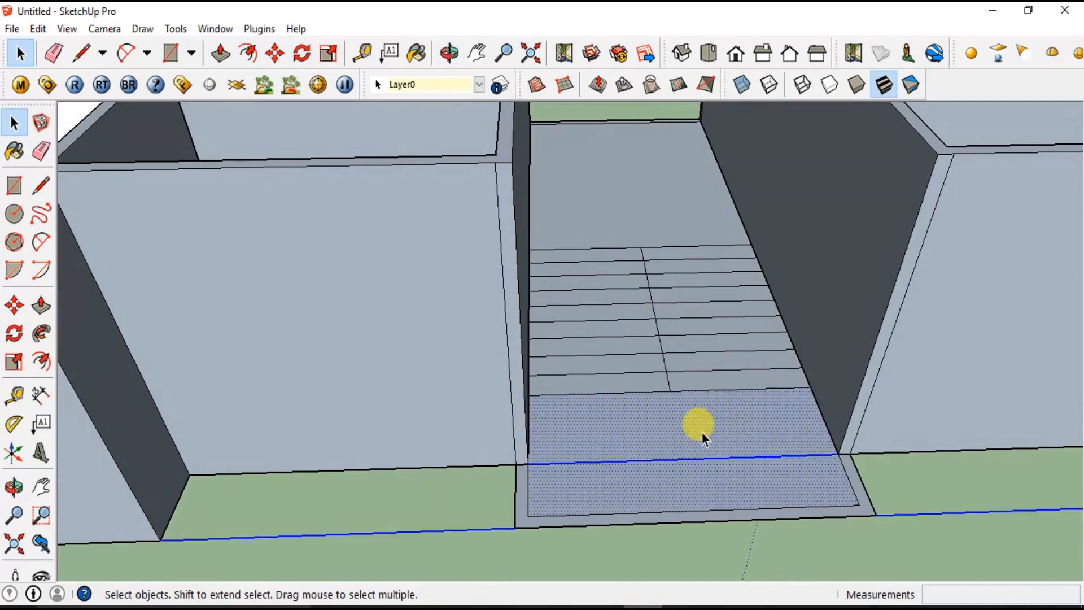
scroll(551, 501, "down", 2)
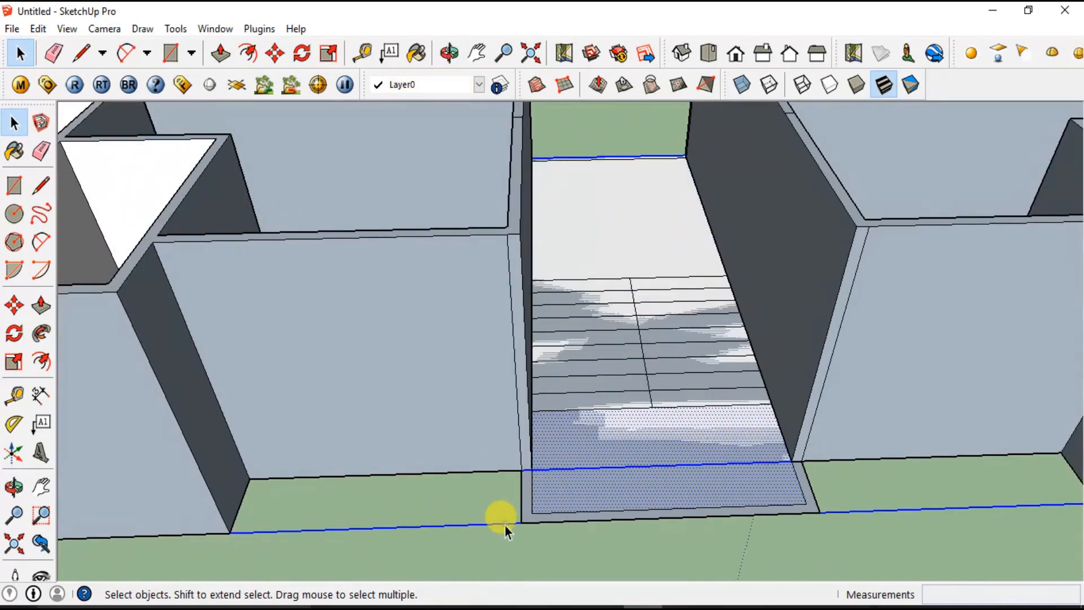
left_click(505, 527)
left_click(687, 426)
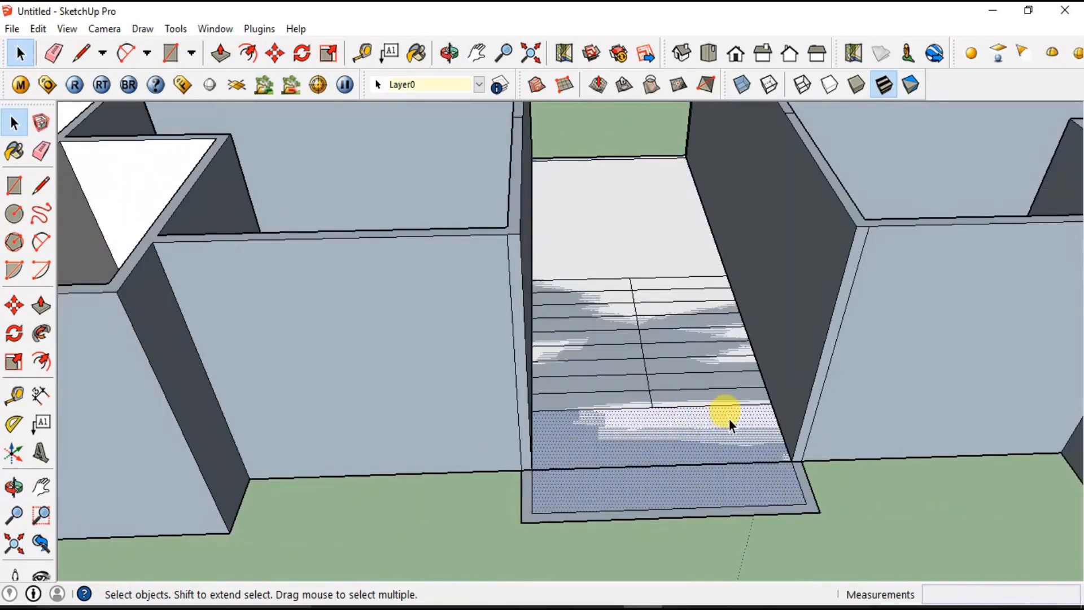
double_click(639, 441)
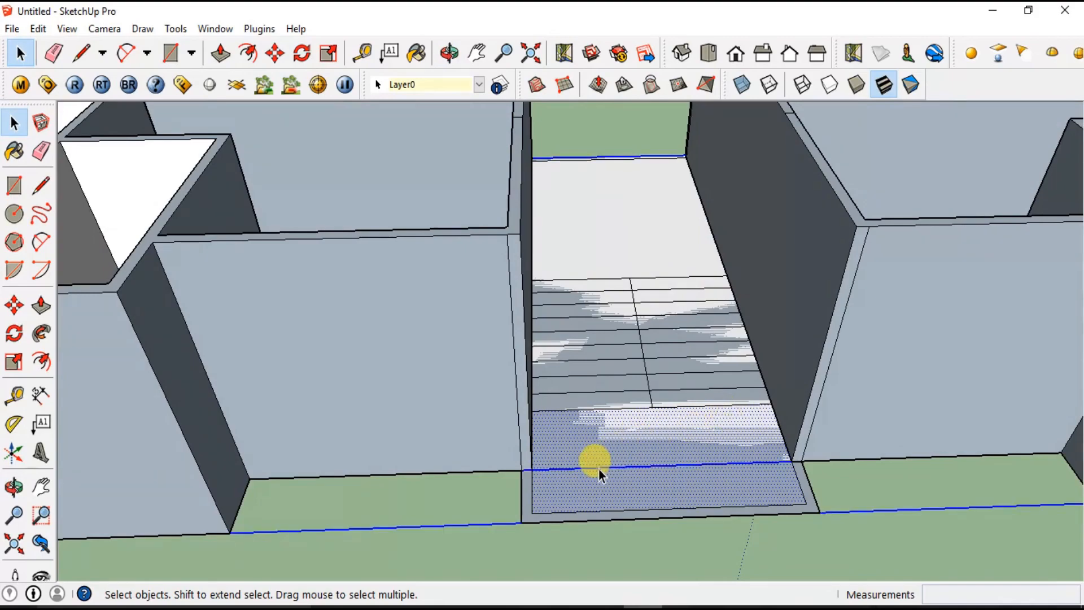
double_click(598, 470)
Extend the slab face over the projecting stair lobby by outlining it with lines, and erase the dividing edge at the wall line.
left_click(721, 456)
middle_click_drag(595, 490, 632, 488)
key("l")
left_click(560, 467)
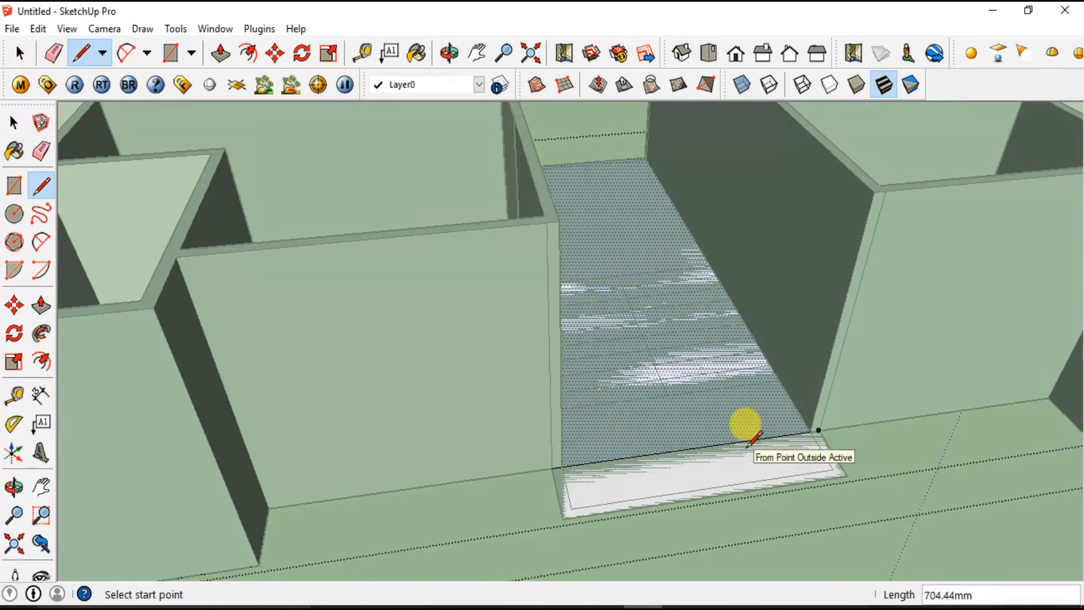
key("e")
key("space")
scroll(734, 478, "down", 10)
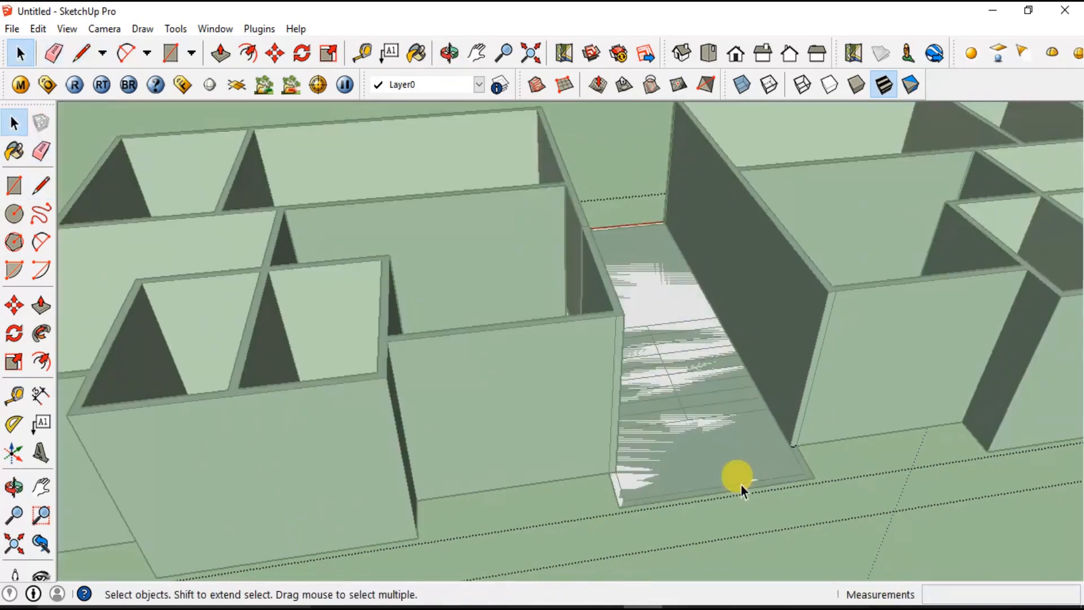
mouse_move(506, 474)
middle_mouse_down()
mouse_move(603, 487)
mouse_move(583, 523)
middle_mouse_up()
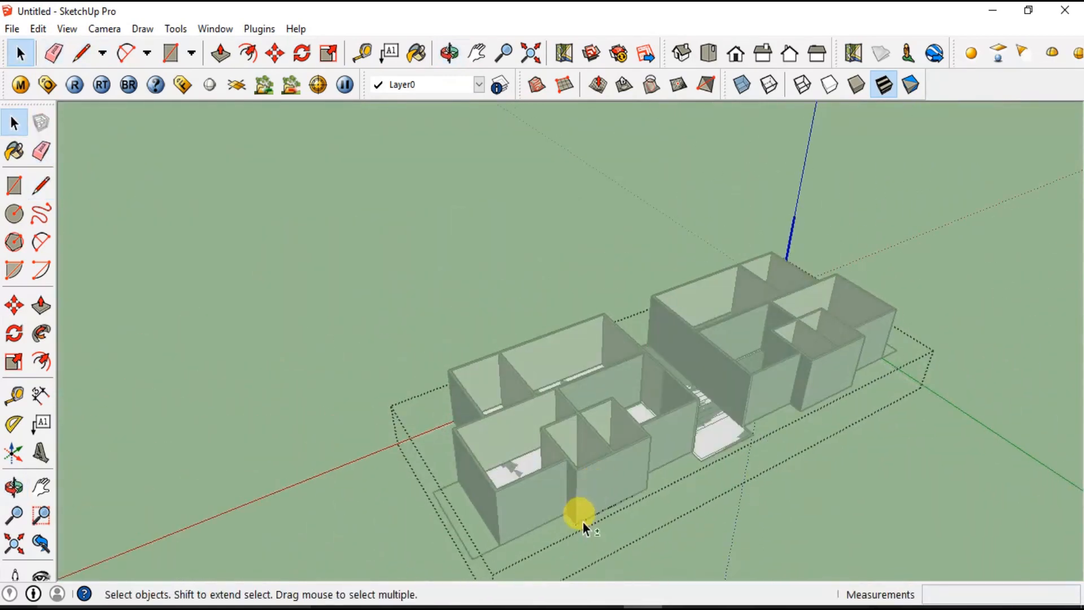
Outline a rectangular slab face about 1230 by 4000 mm with lines outside the end wall of the first unit.
scroll(613, 451, "up", 15)
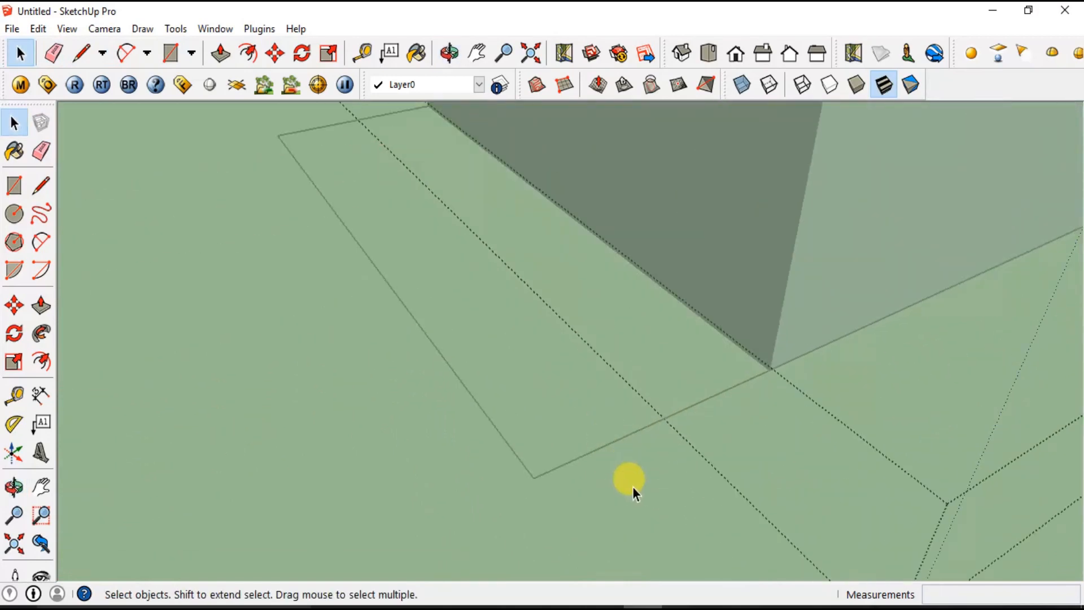
key("l")
left_click(769, 369)
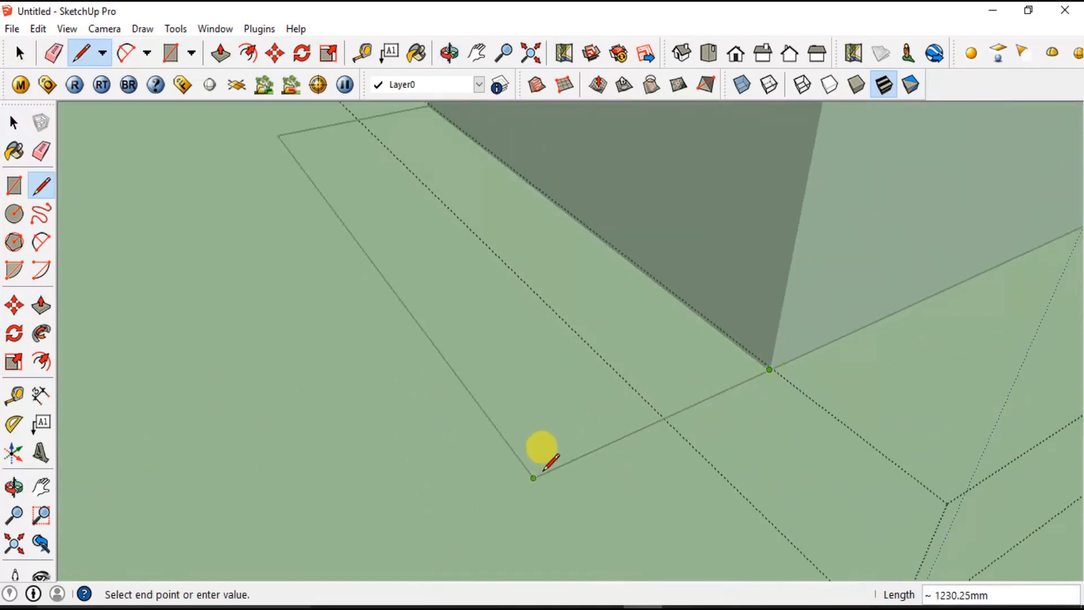
left_click(533, 477)
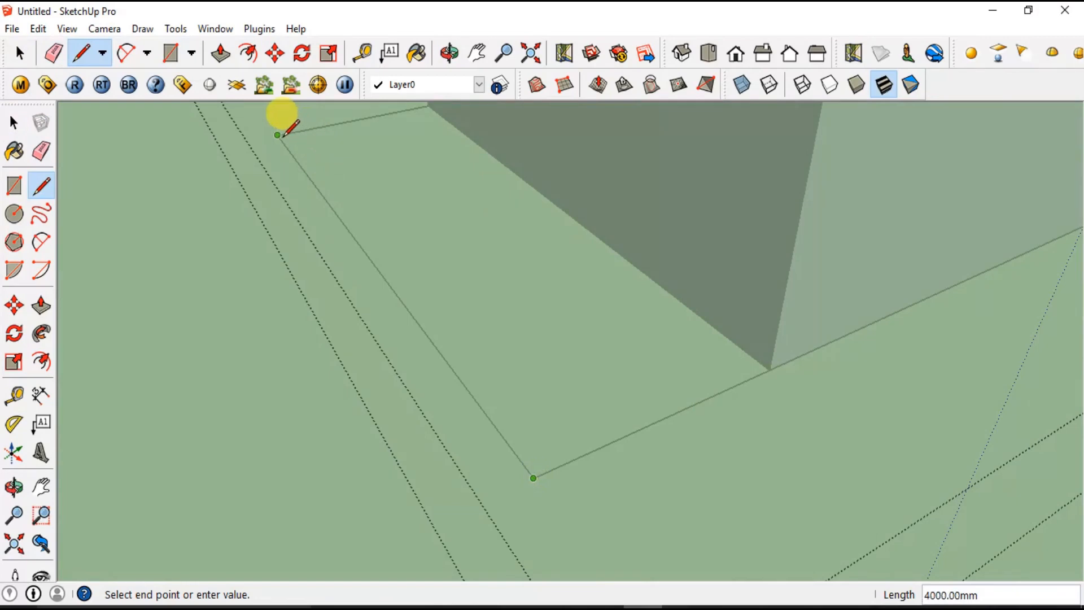
left_click(429, 106)
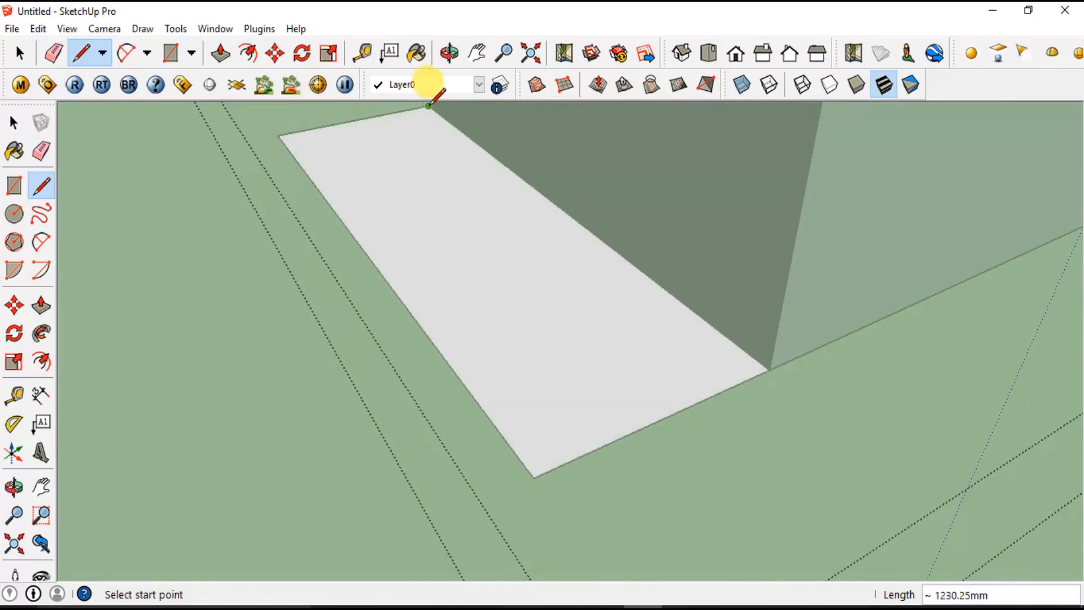
key("space")
scroll(463, 293, "down", 10)
scroll(488, 334, "down", 5)
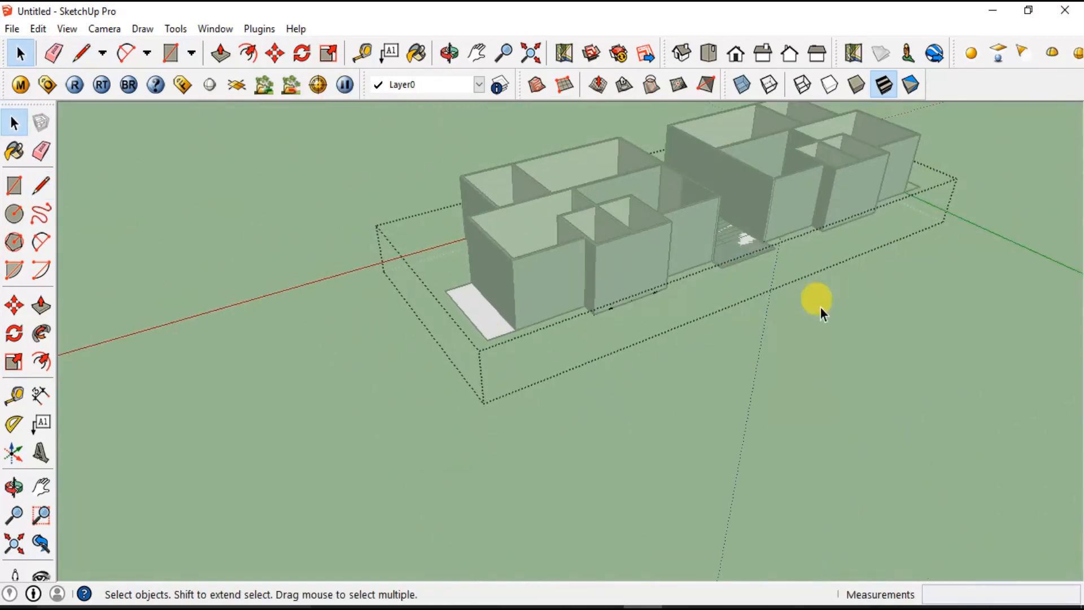
Outline the matching rectangular slab face with lines outside the end wall of the opposite unit near the origin.
middle_click_drag(745, 317, 354, 420, "shift")
middle_click_drag(529, 345, 85, 362)
scroll(689, 317, "up", 6)
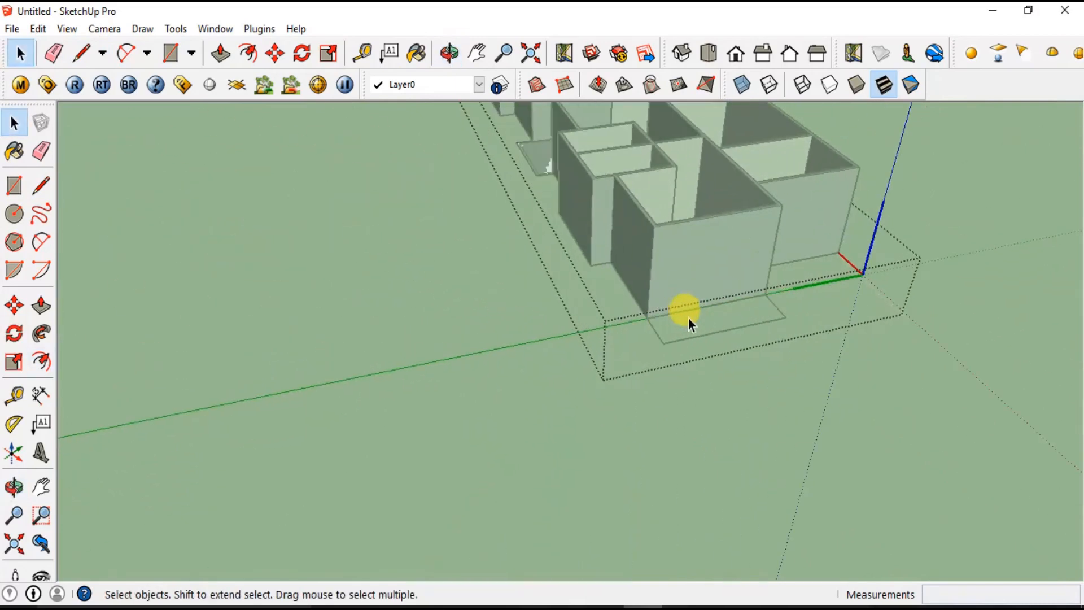
middle_click_drag(645, 358, 714, 449)
key("l")
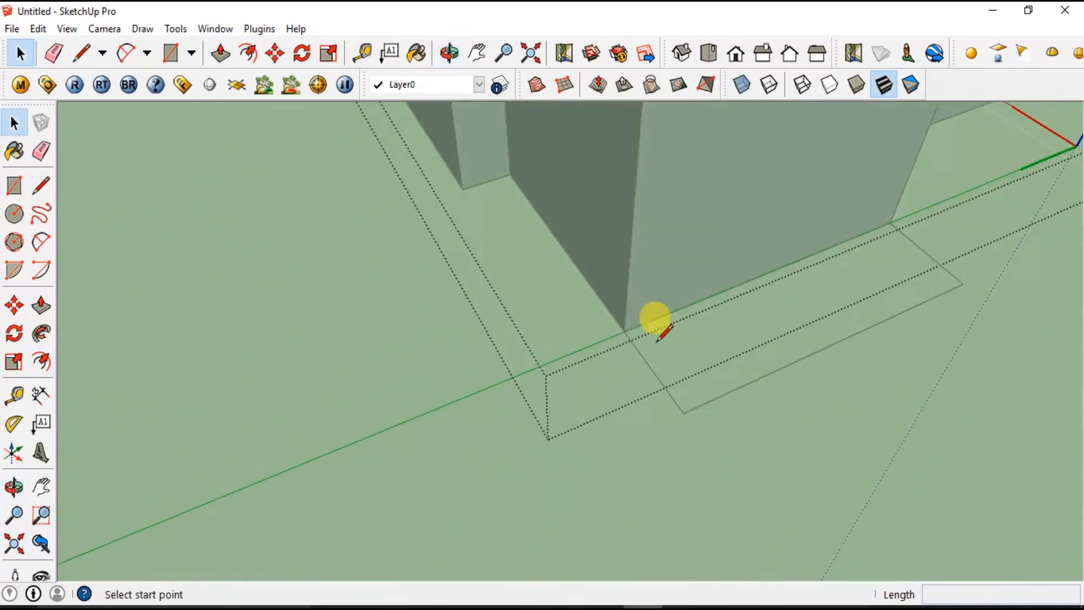
left_click(624, 331)
left_click(683, 413)
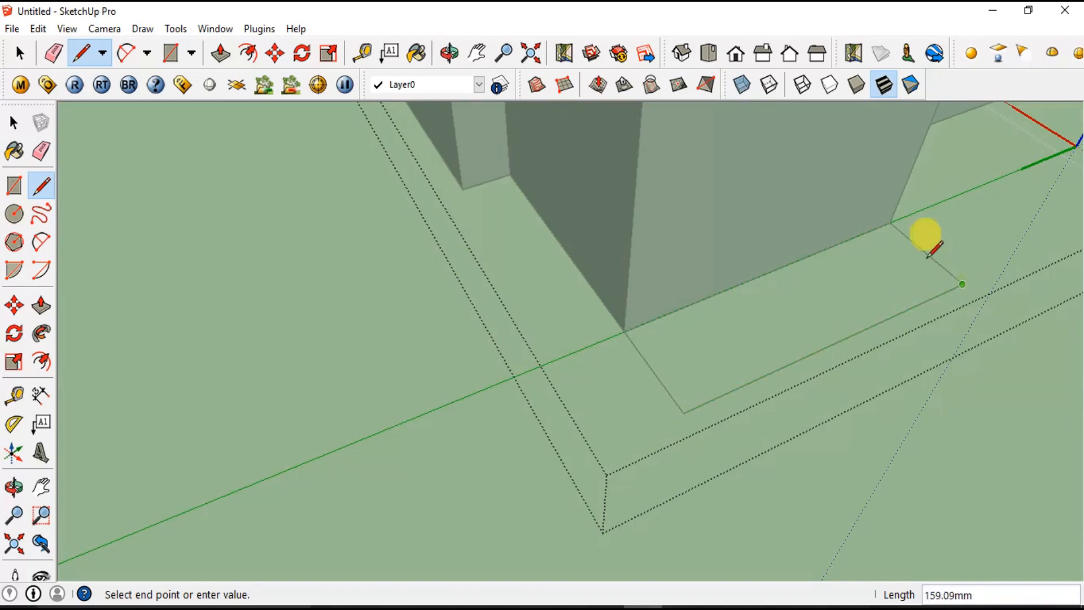
left_click(897, 228)
key("space")
scroll(605, 395, "down", 5)
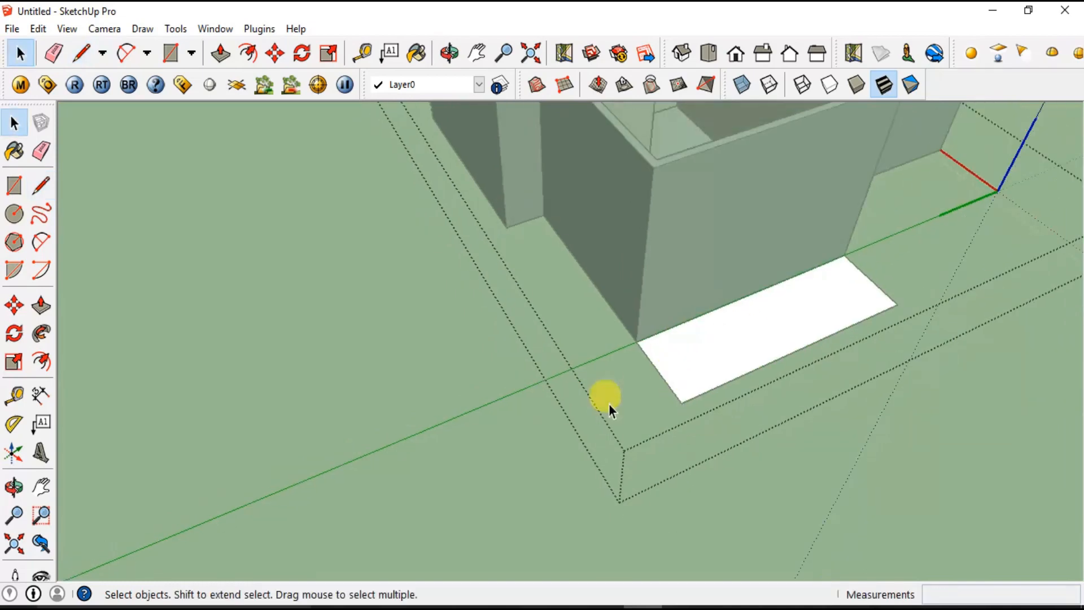
mouse_move(524, 428)
middle_mouse_down()
mouse_move(774, 484)
mouse_move(644, 412)
middle_mouse_up()
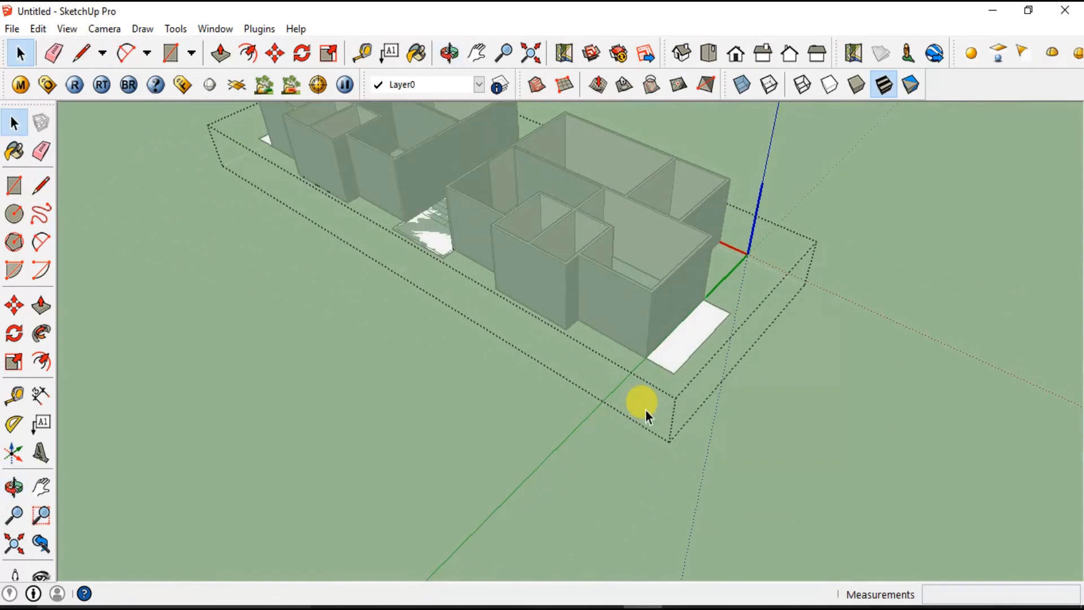
Erase the edges dividing the end extensions from the slab, extrude the slab face downward 150 mm, and leave the slab group.
key("e")
scroll(496, 368, "down", 2)
middle_click_drag(432, 368, 843, 390)
scroll(338, 503, "down", 4)
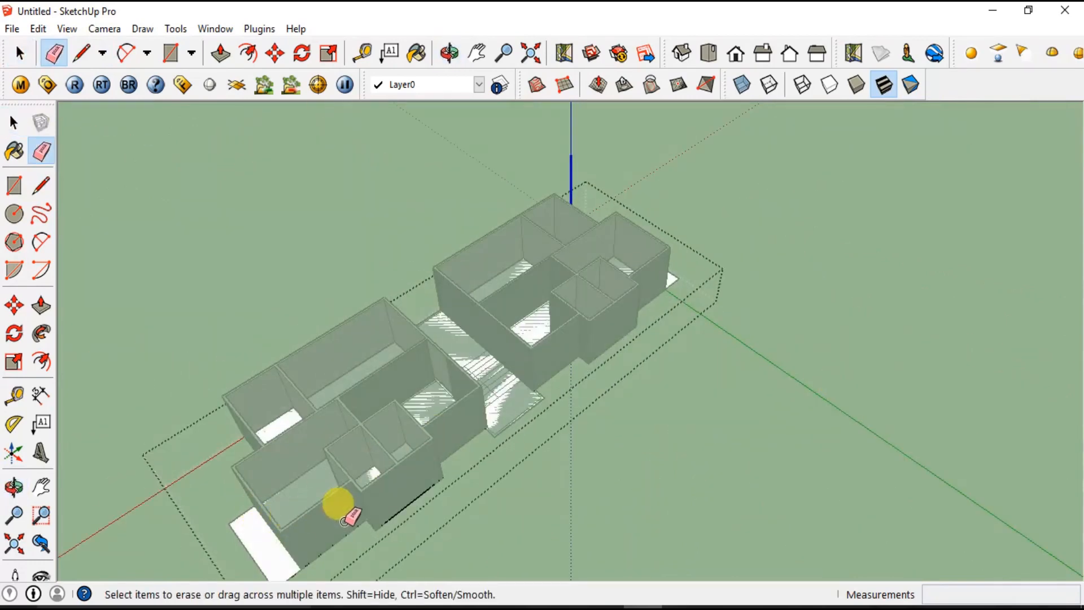
middle_click_drag(350, 508, 375, 338)
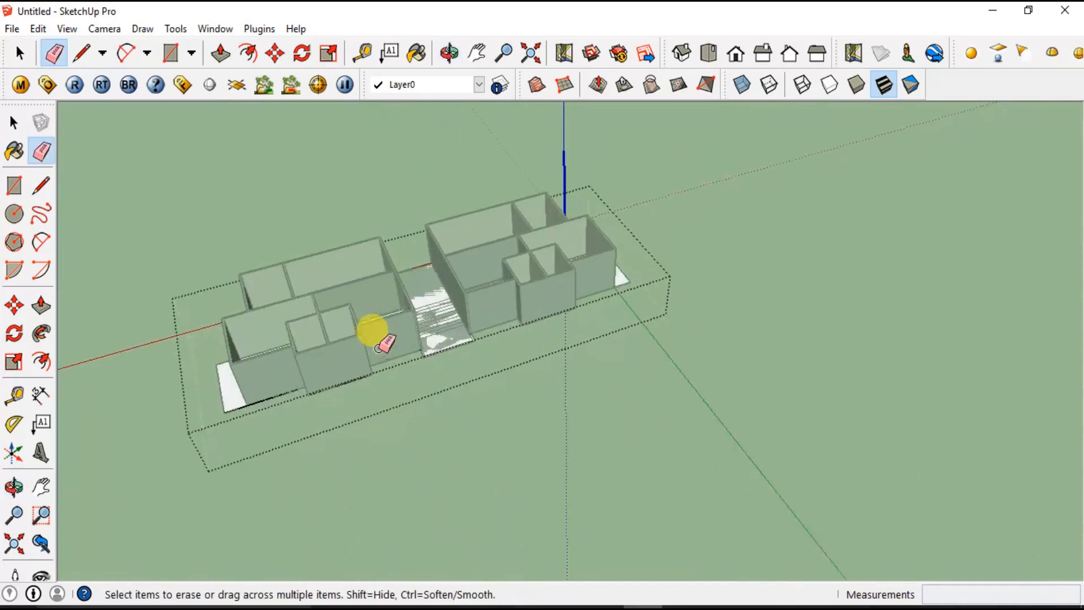
scroll(423, 356, "up", 5)
key("p")
left_click_drag(525, 322, 525, 345)
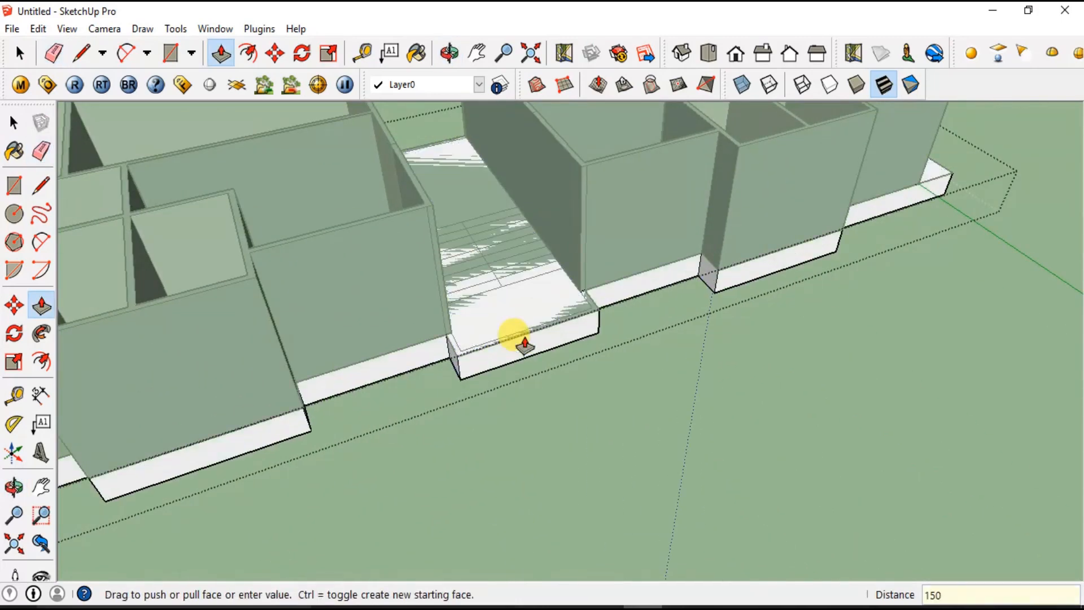
type("150")
key("Return")
key("space")
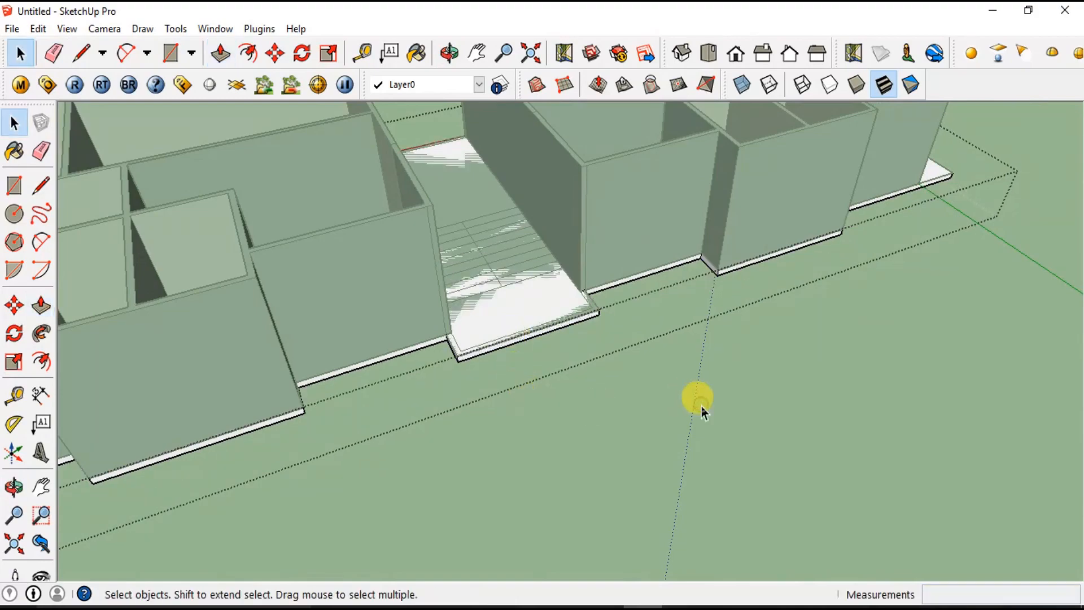
scroll(655, 439, "down", 3)
middle_click_drag(649, 434, 601, 268)
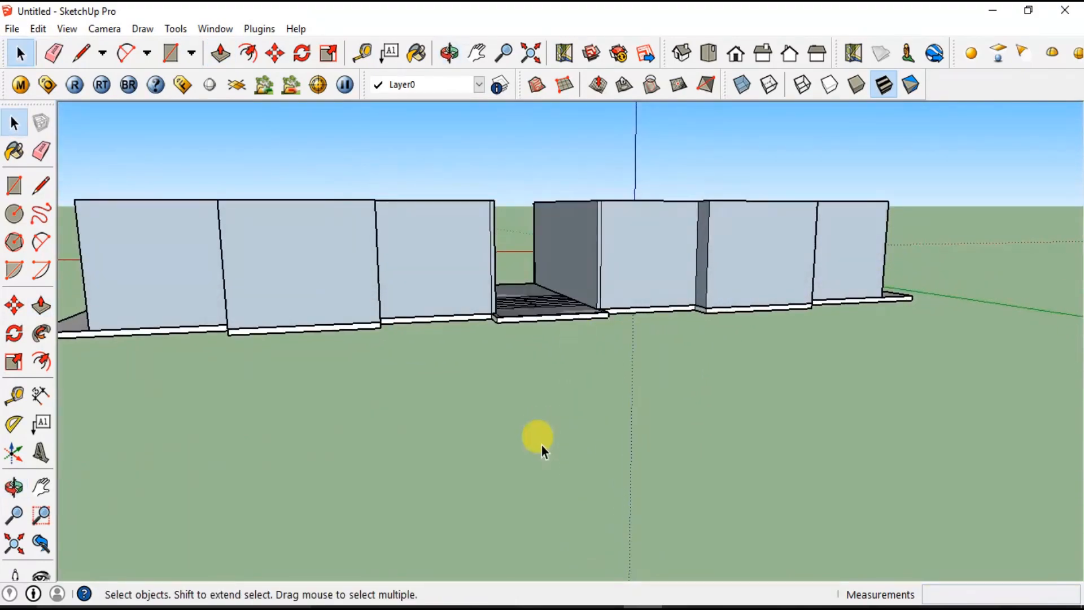
Copy both units' walls together with the floor slab straight up by 3150 mm.
scroll(541, 445, "down", 3)
middle_click_drag(571, 407, 437, 366)
scroll(676, 385, "down", 4)
middle_click_drag(680, 412, 788, 462, "shift")
left_click(523, 356)
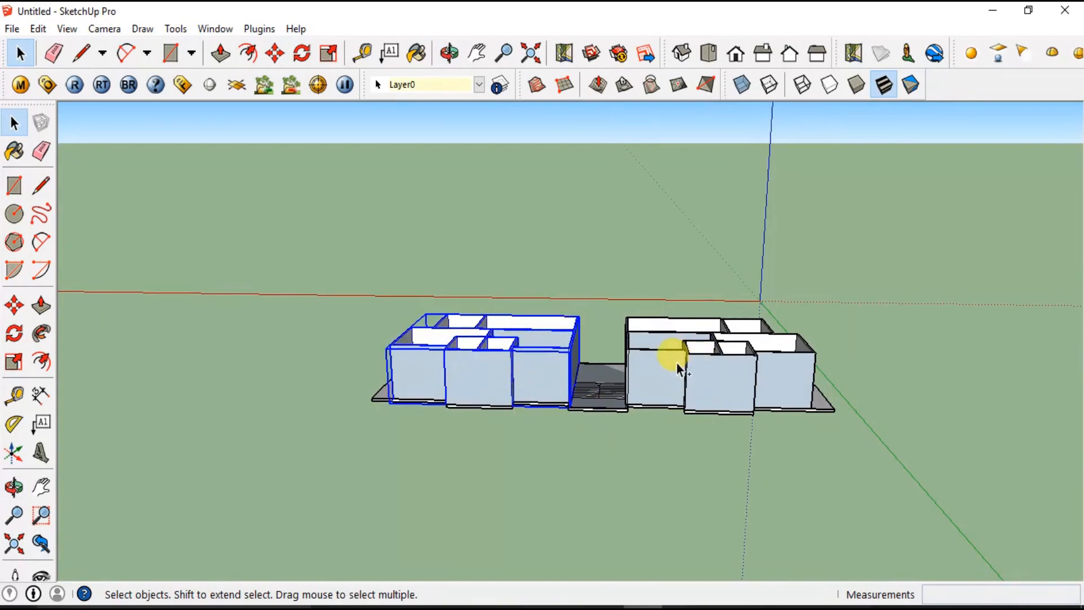
left_click(677, 364, "shift")
left_click(822, 403, "shift")
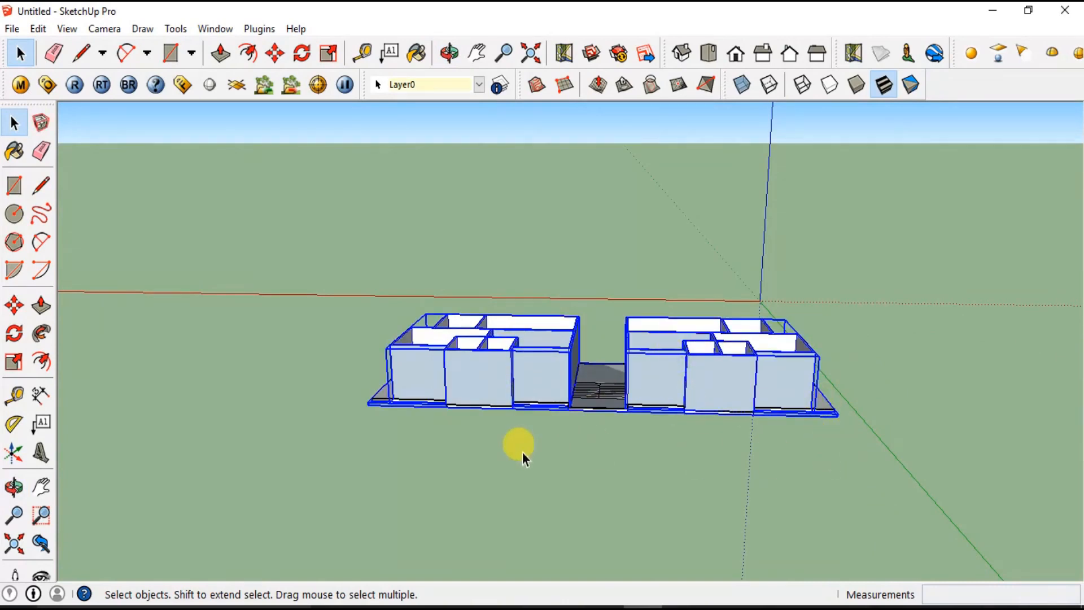
key("m")
scroll(380, 390, "up", 8)
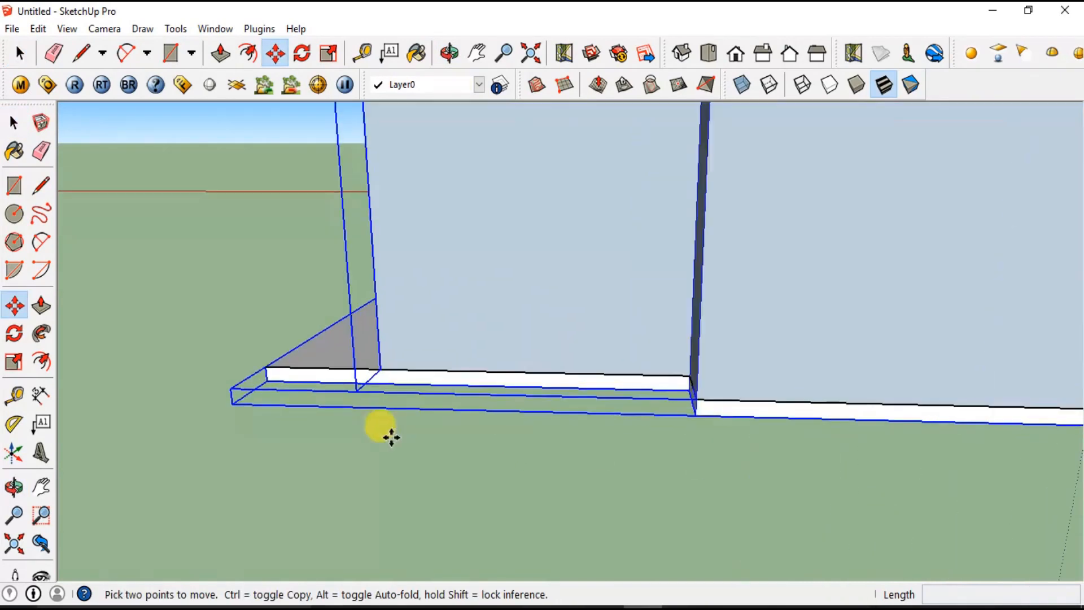
middle_click_drag(490, 458, 564, 459)
scroll(534, 468, "down", 5)
scroll(508, 450, "up", 6)
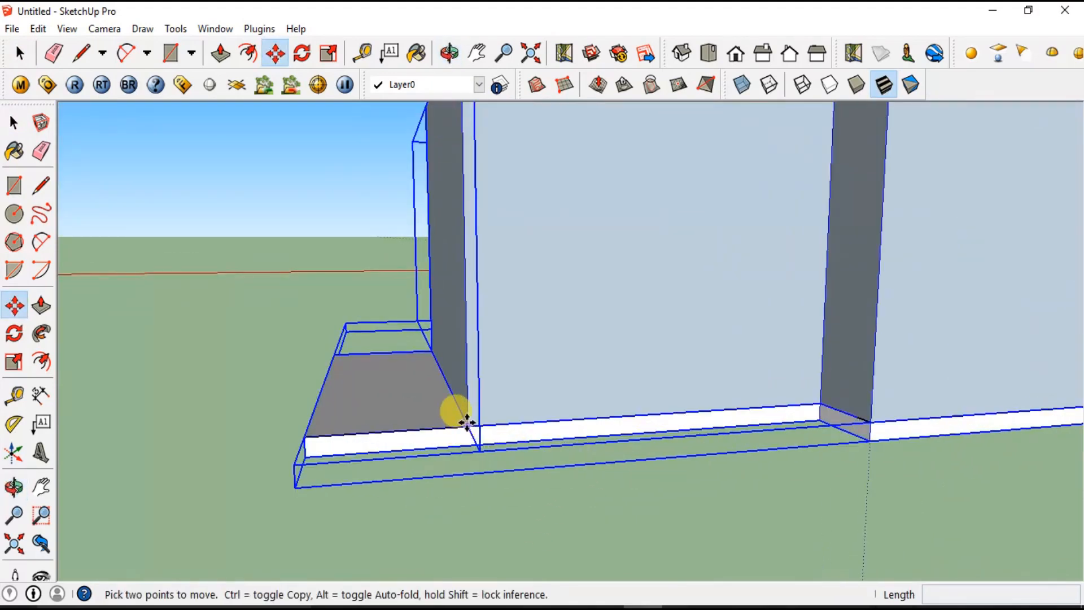
left_click(466, 422)
key("ctrl")
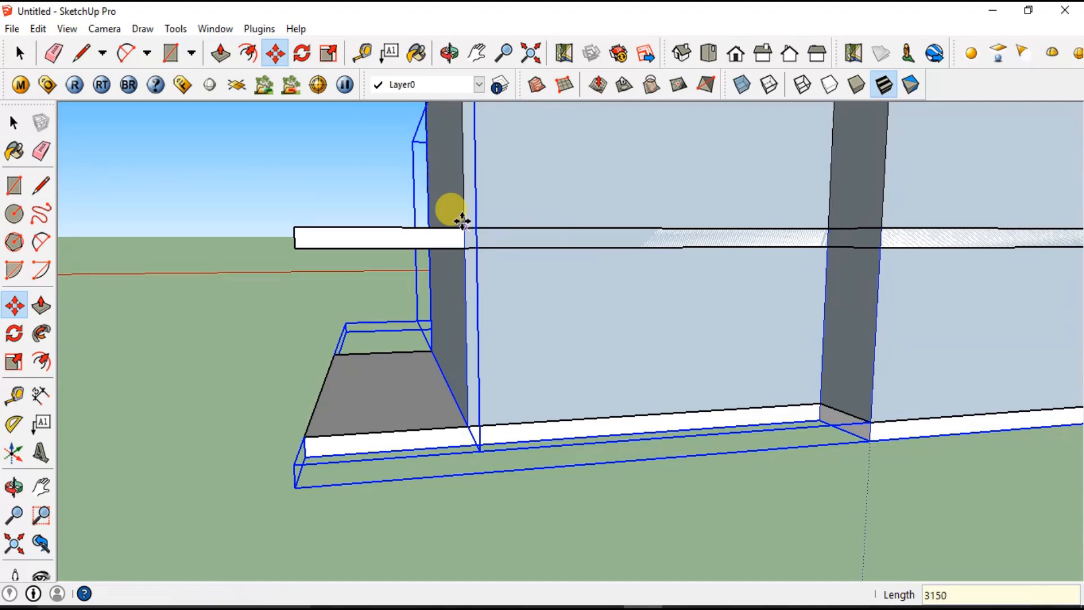
left_click(452, 217)
Repeat the upward storey copy so that six copies are stacked above the ground floor.
scroll(443, 338, "down", 3)
middle_click_drag(450, 376, 404, 375)
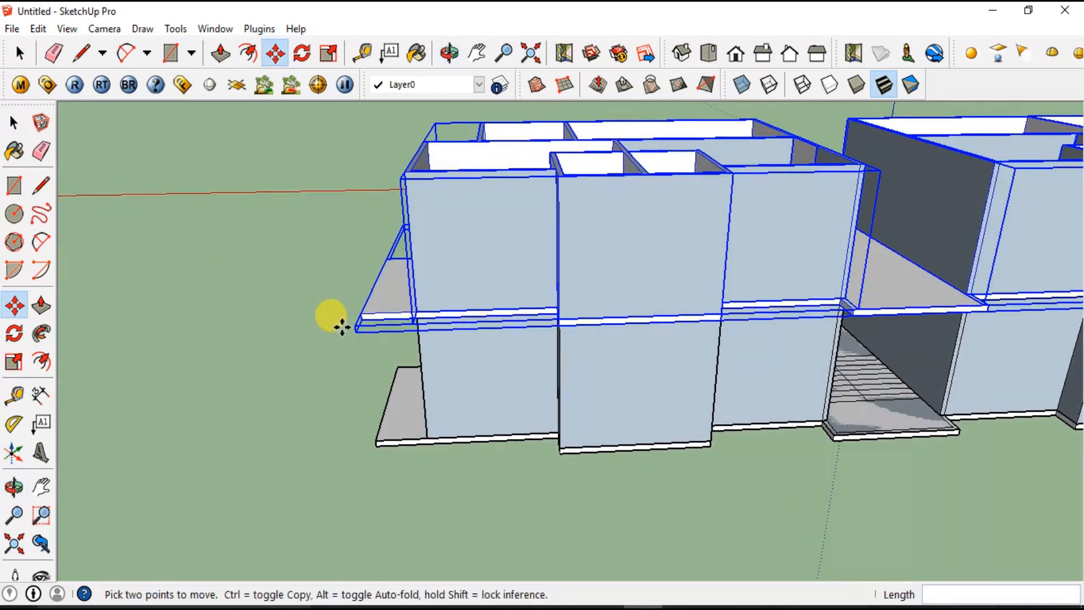
key("Return")
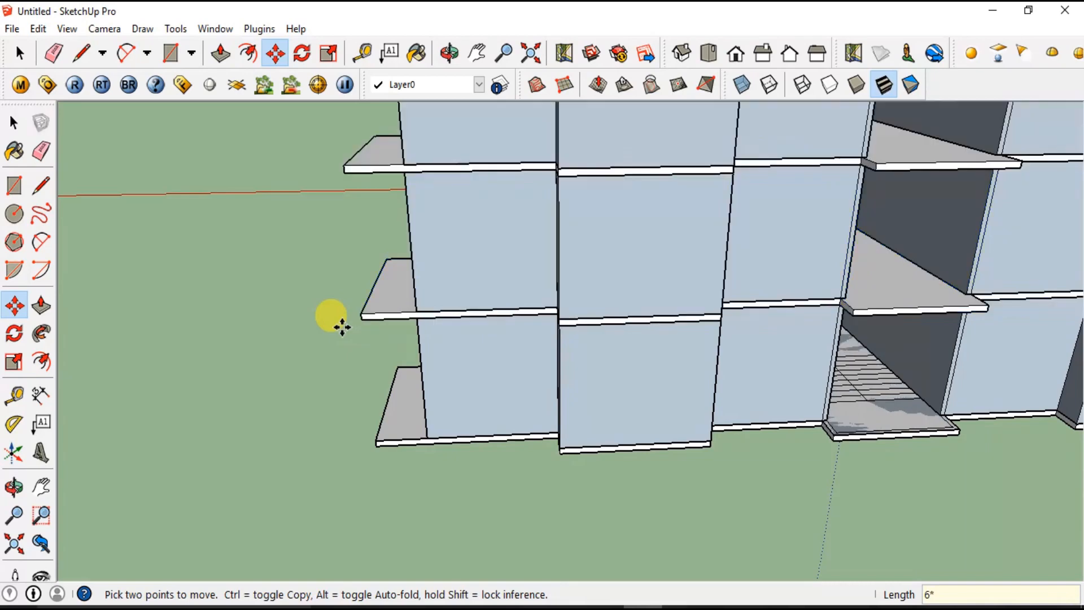
key("space")
scroll(365, 506, "down", 3)
scroll(364, 506, "down", 5)
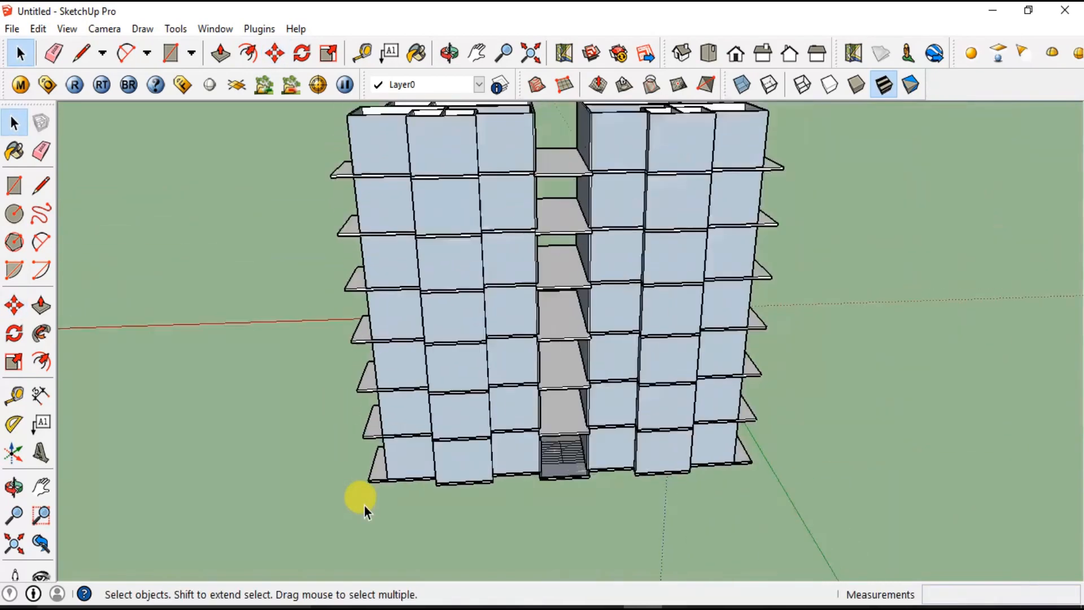
Copy the uppermost floor slab up 3150 mm, between matching storey corners, to cover the top storey as a roof.
middle_click_drag(712, 510, 595, 338)
scroll(520, 449, "up", 5)
middle_click_drag(521, 450, 460, 561)
key("space")
scroll(262, 265, "up", 2)
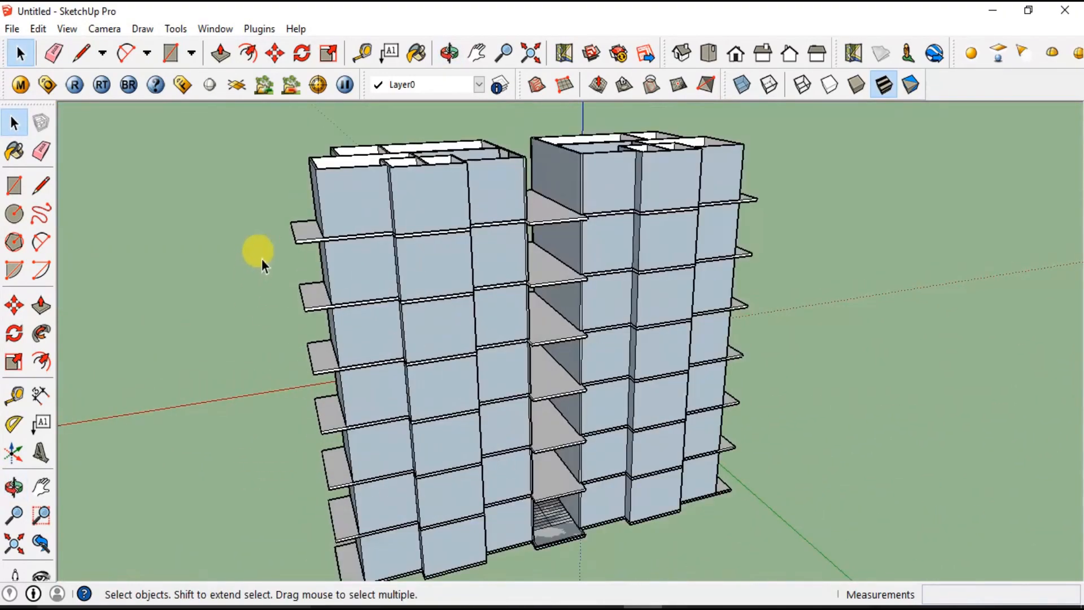
key("m")
scroll(322, 212, "up", 4)
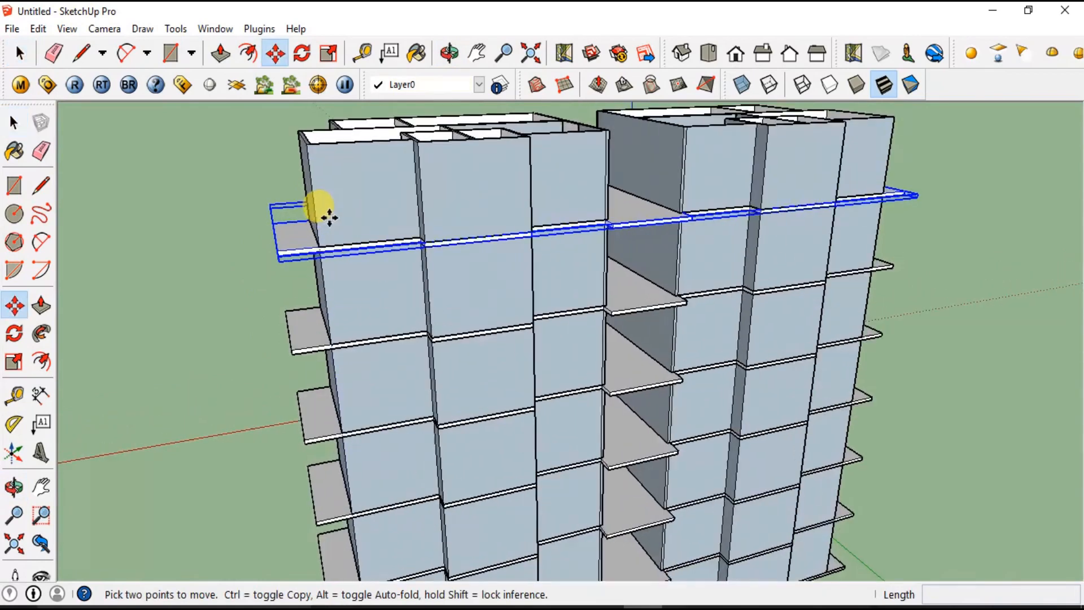
middle_click_drag(330, 323, 367, 458)
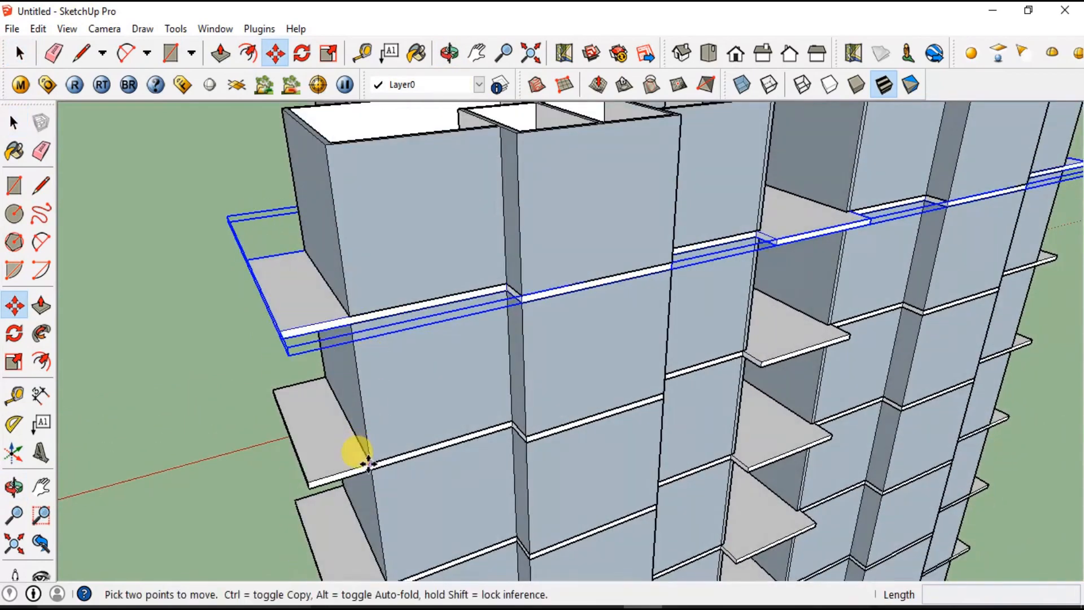
left_click(368, 464)
key("ctrl")
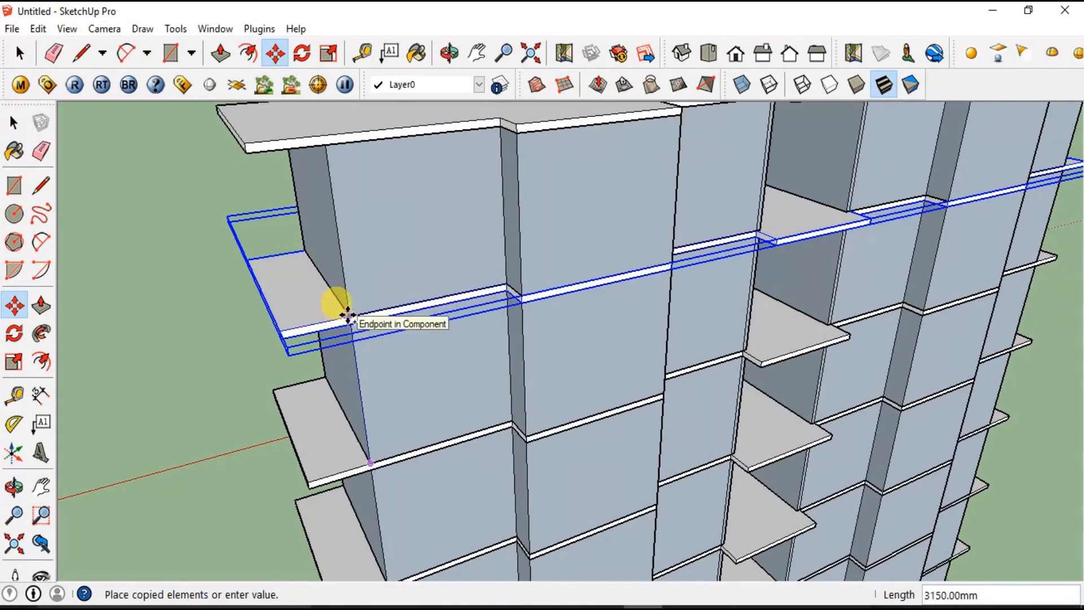
left_click(348, 313)
key("space")
Examine the stacked building and its roof slab from the front and from below.
middle_click_drag(467, 351, 359, 460)
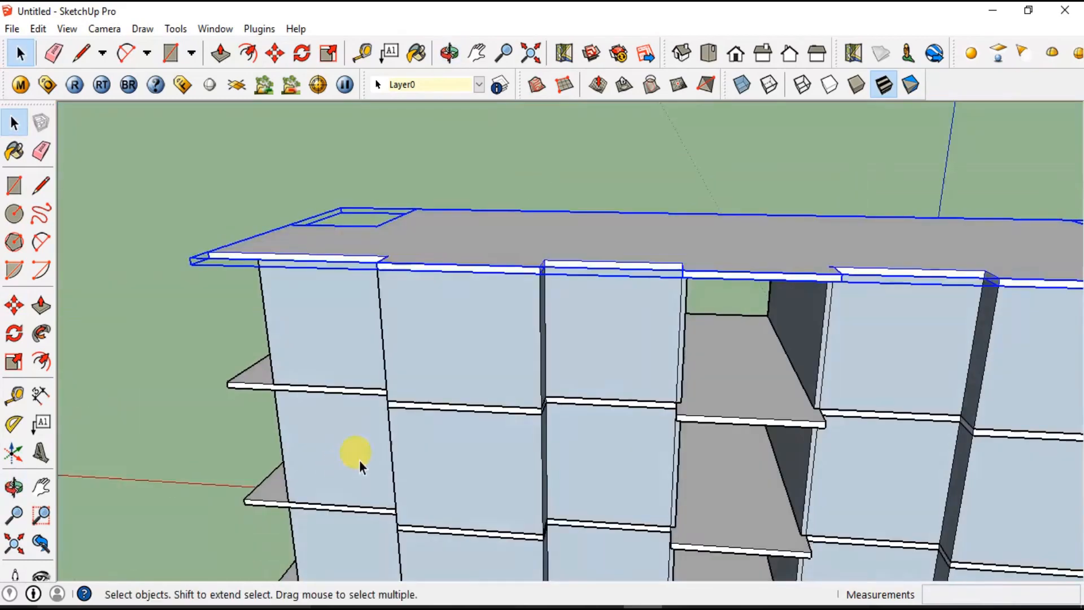
scroll(361, 459, "down", 5)
middle_click_drag(527, 460, 665, 339, "shift")
middle_click_drag(692, 461, 791, 371)
middle_click_drag(759, 471, 785, 361, "shift")
scroll(654, 411, "down", 4)
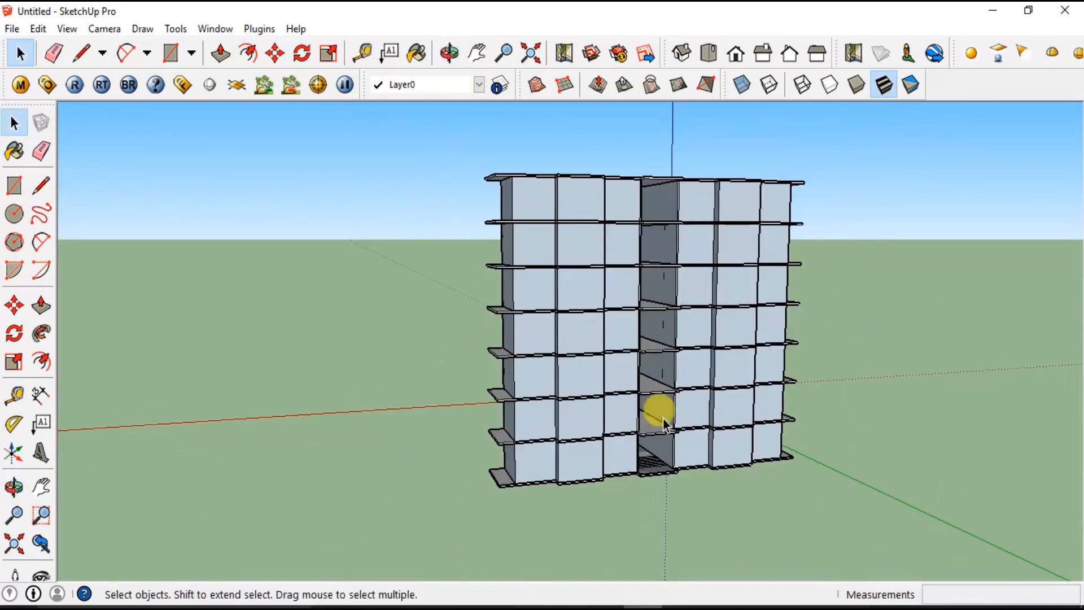
middle_click_drag(634, 460, 758, 479)
middle_click_drag(595, 541, 640, 511, "shift")
Open the ground-floor wall component beside the stairs and draw a window rectangle about 2290 by 1298 mm on its projecting middle wall.
scroll(604, 455, "up", 8)
key("space")
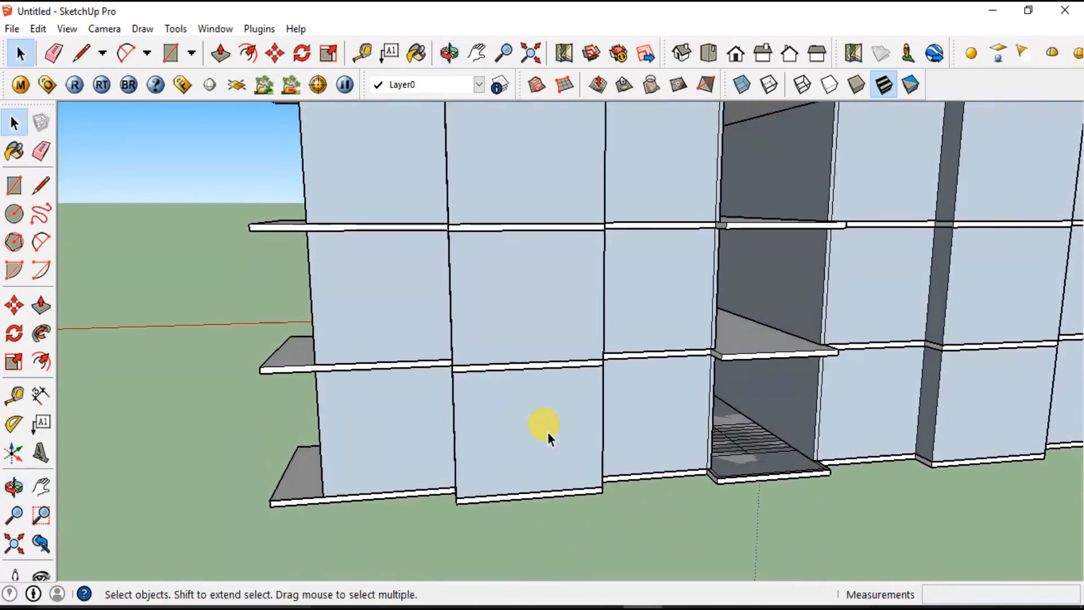
double_click(547, 432)
scroll(528, 437, "up", 3)
middle_click_drag(528, 438, 551, 407)
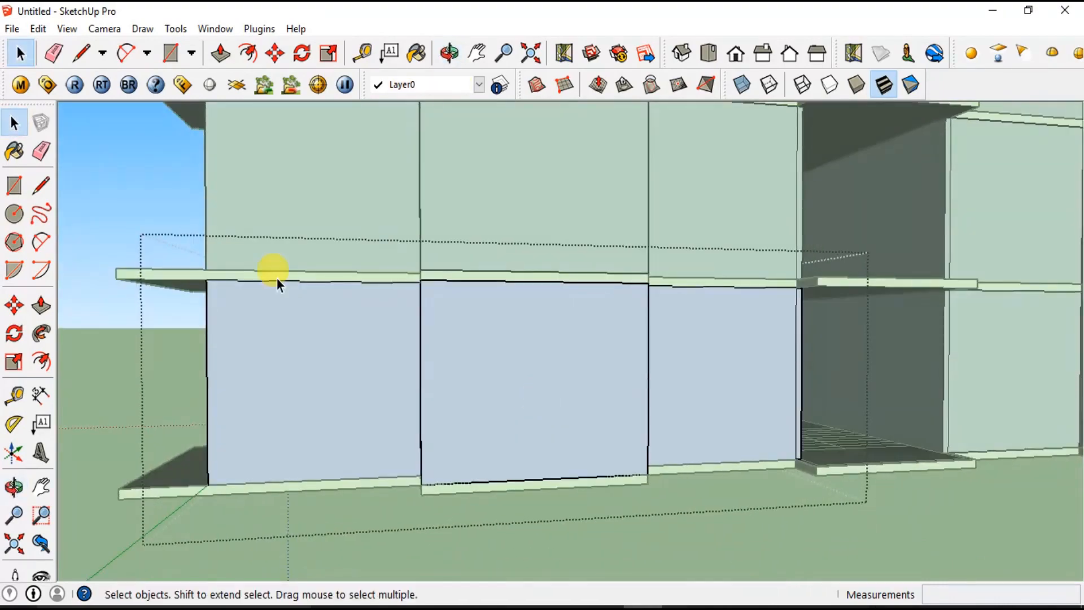
left_click(14, 185)
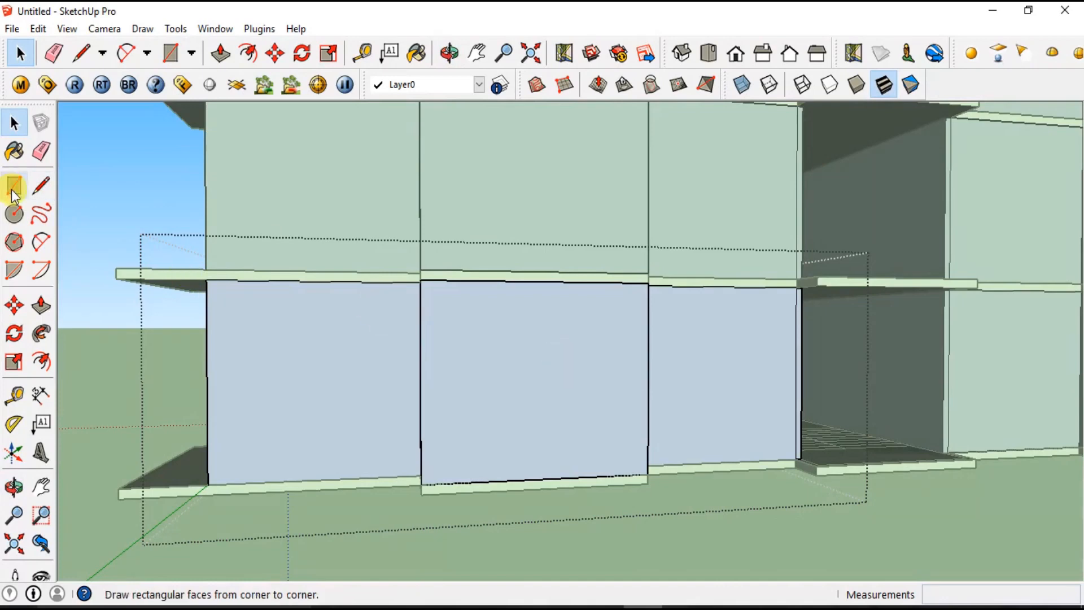
left_click_drag(463, 330, 555, 399)
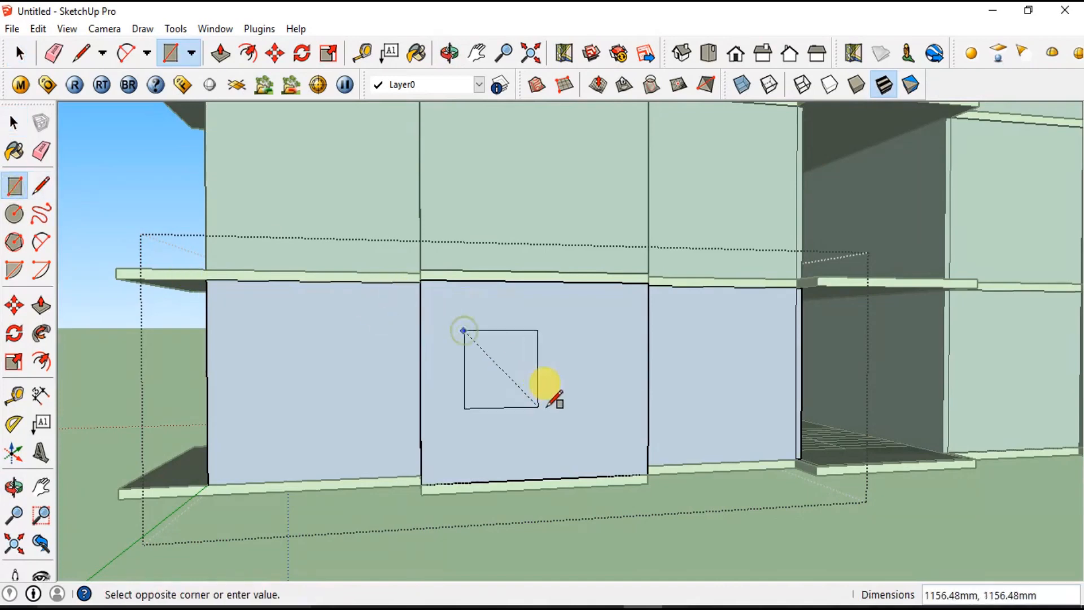
left_click(609, 414)
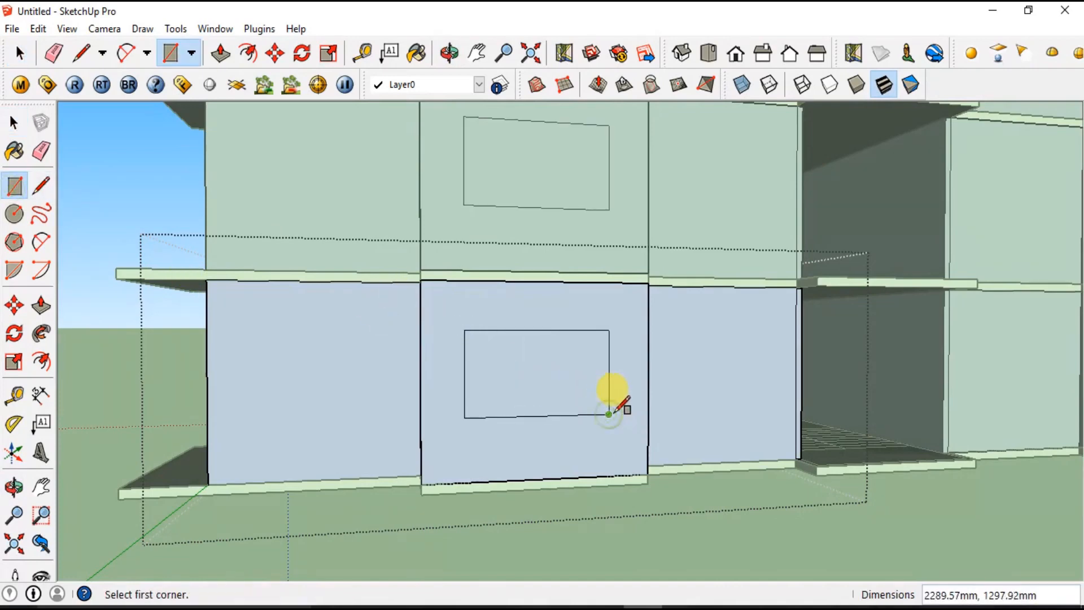
Push the window rectangle inward to cut an opening through the projecting wall.
key("space")
key("p")
left_click_drag(549, 390, 517, 386)
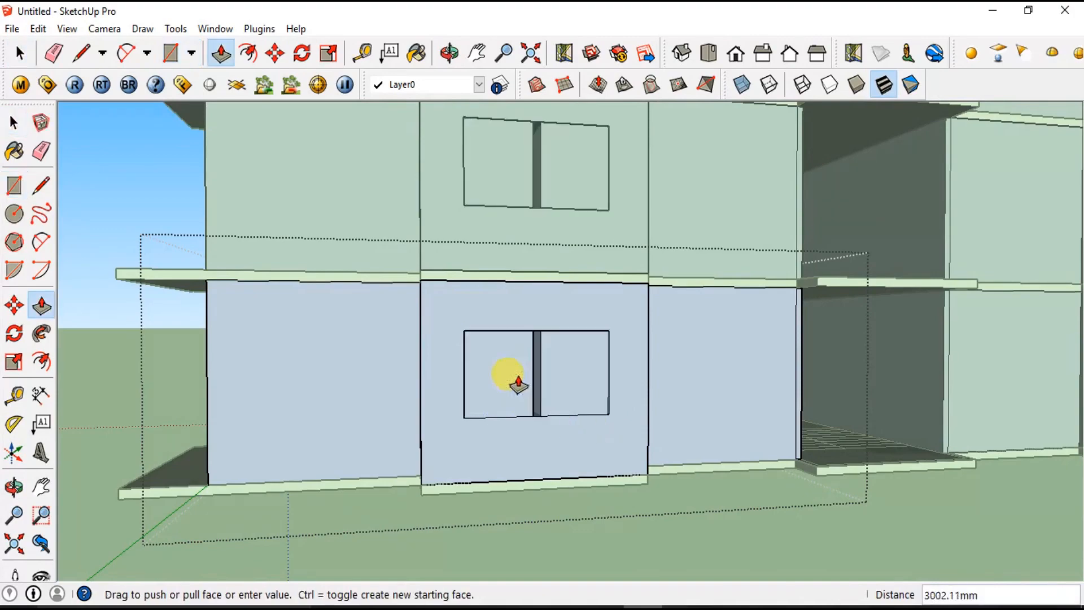
Undo the overly deep push of the window rectangle on the projecting middle wall.
left_click(514, 384)
middle_click_drag(581, 447, 776, 518)
scroll(728, 484, "up", 8)
middle_click_drag(692, 455, 605, 472)
key("ctrl+z")
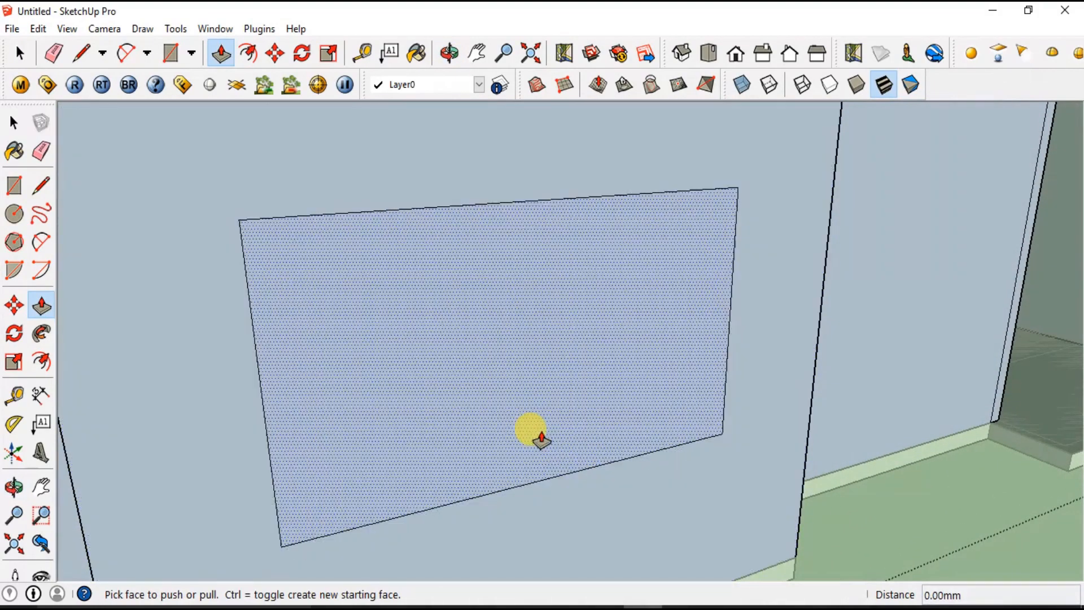
Push the middle wall's window rectangle 115 mm inward and delete the two leftover faces on either side of the inner wall.
left_click(532, 429)
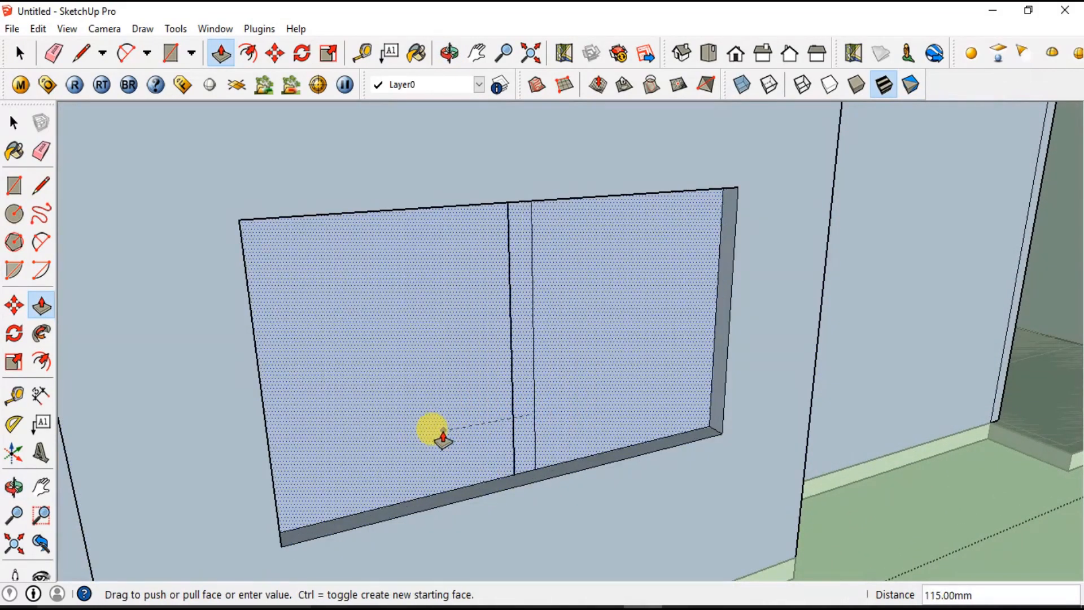
left_click(433, 440)
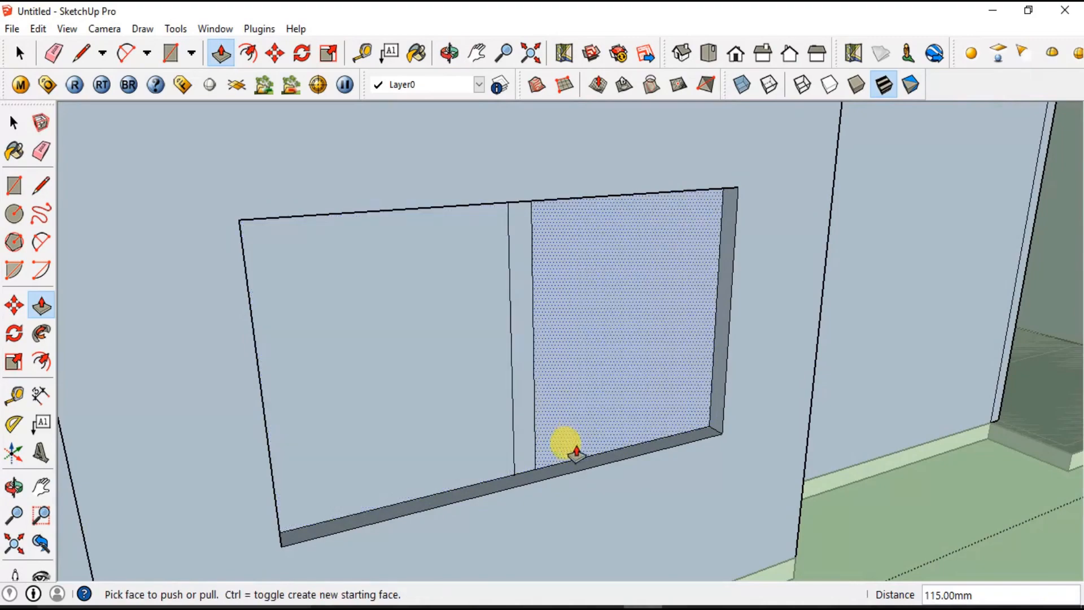
key("space")
left_click(451, 421)
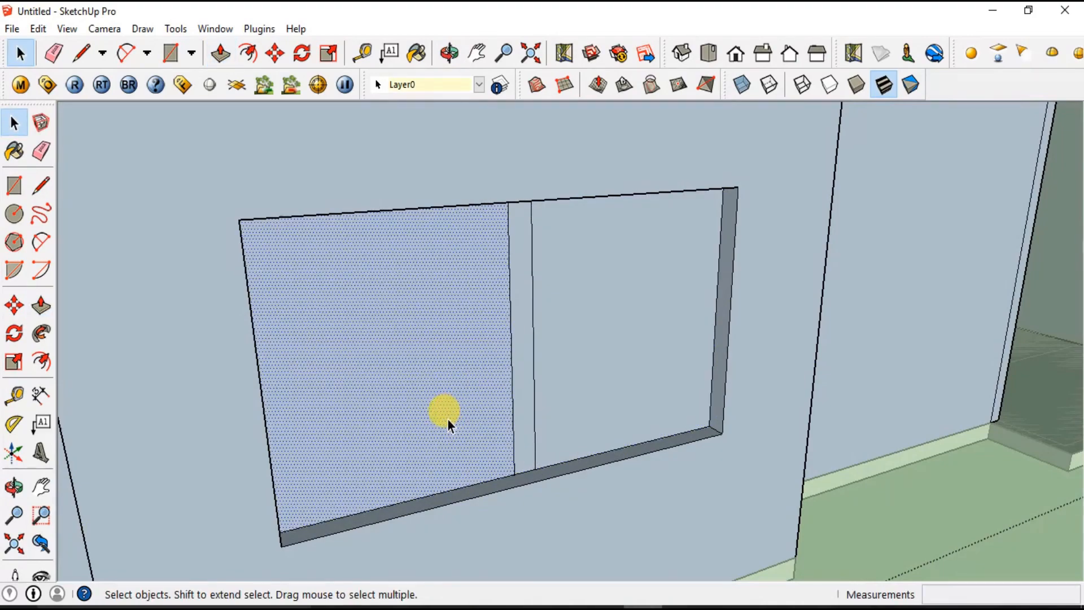
key("Delete")
left_click(620, 391)
key("Delete")
Draw a wide window rectangle on the ground-floor front wall at the outer end, away from the stairs.
middle_click_drag(740, 407, 431, 416)
scroll(592, 442, "down", 6)
scroll(316, 369, "up", 5)
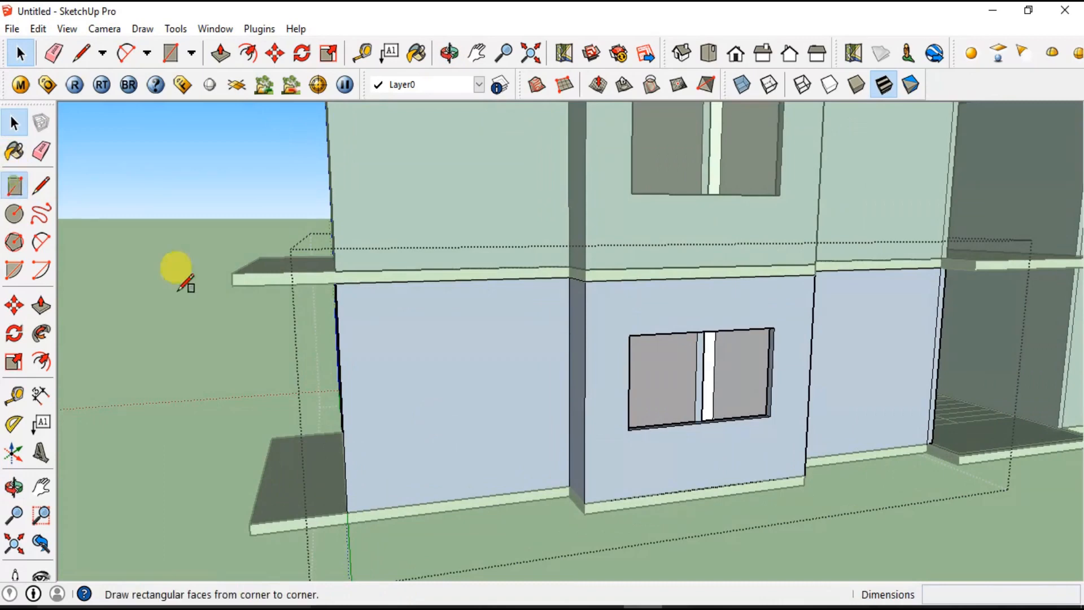
left_click(385, 360)
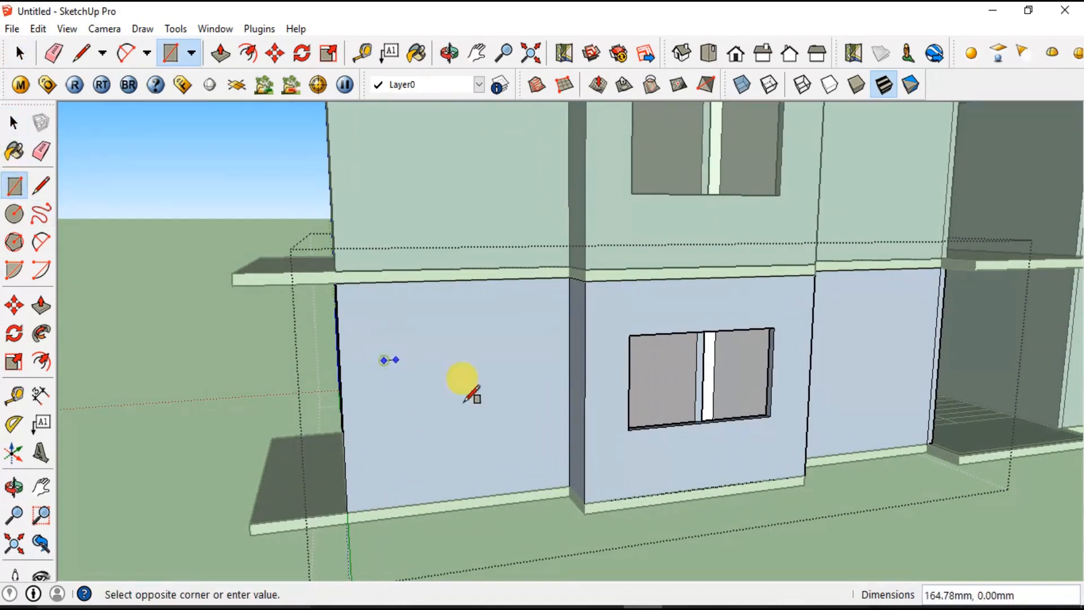
left_click(536, 423)
key("space")
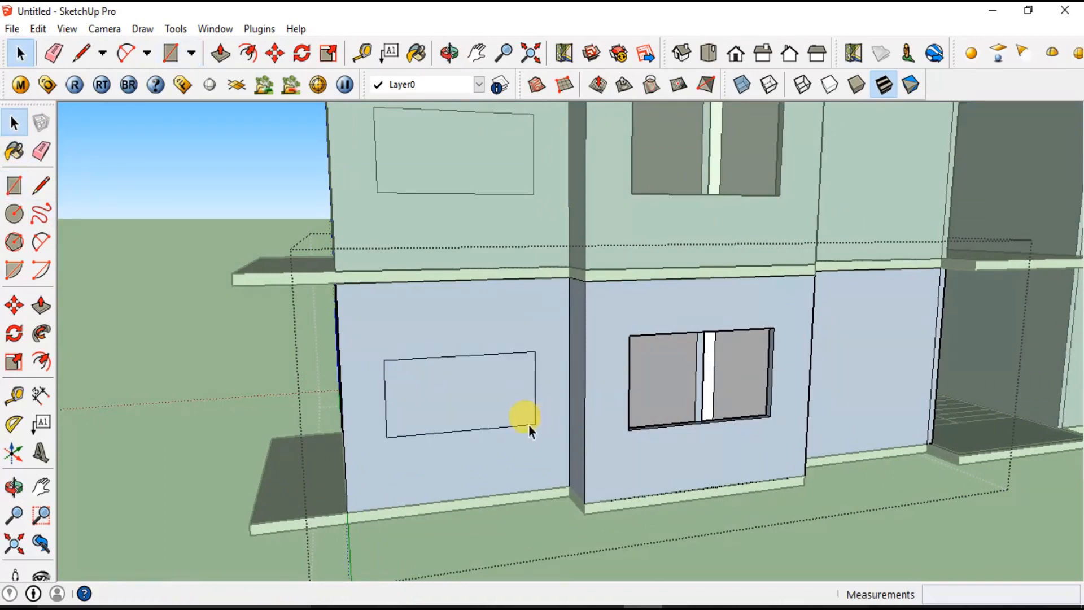
Push the outer-end wall's window rectangle 115 mm inward to cut the opening.
left_click(493, 402)
key("p")
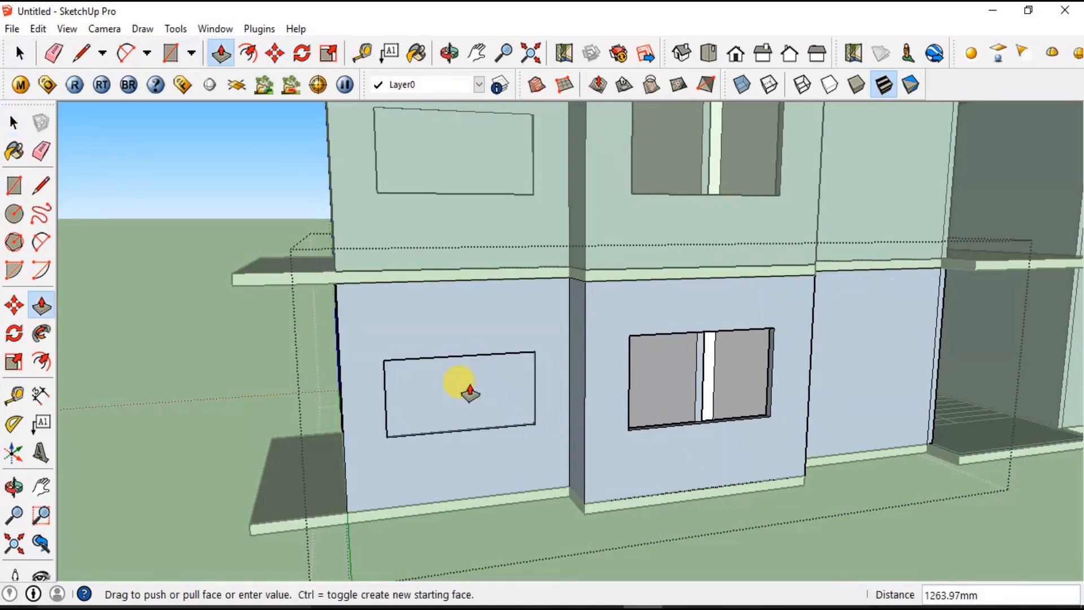
key("Return")
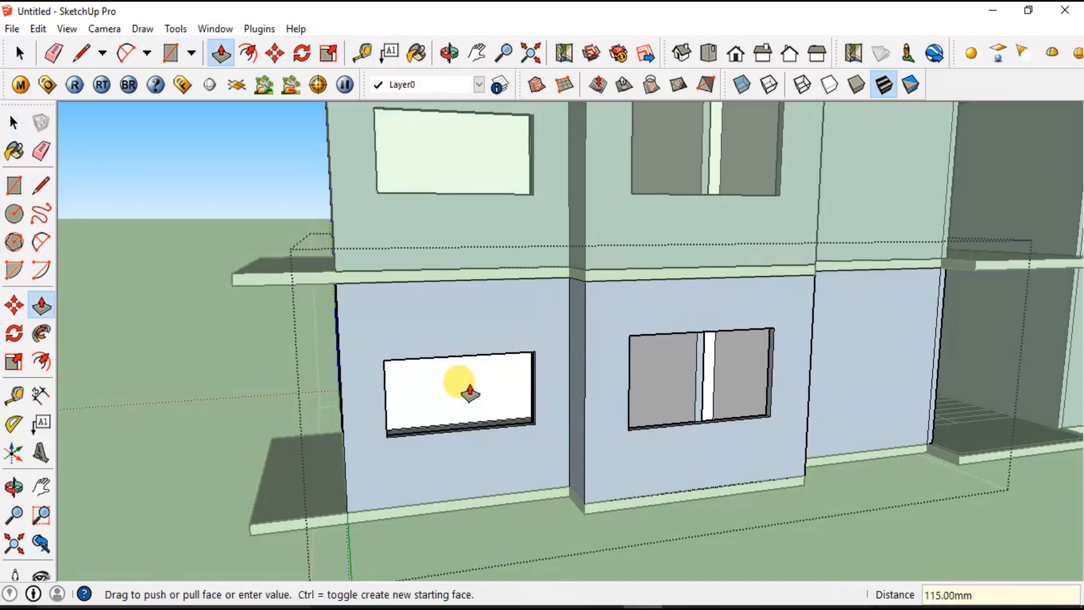
key("space")
Draw a narrow upright rectangle and a square window of about 1013 mm on the front wall beside the stairs.
middle_click_drag(485, 496, 346, 490)
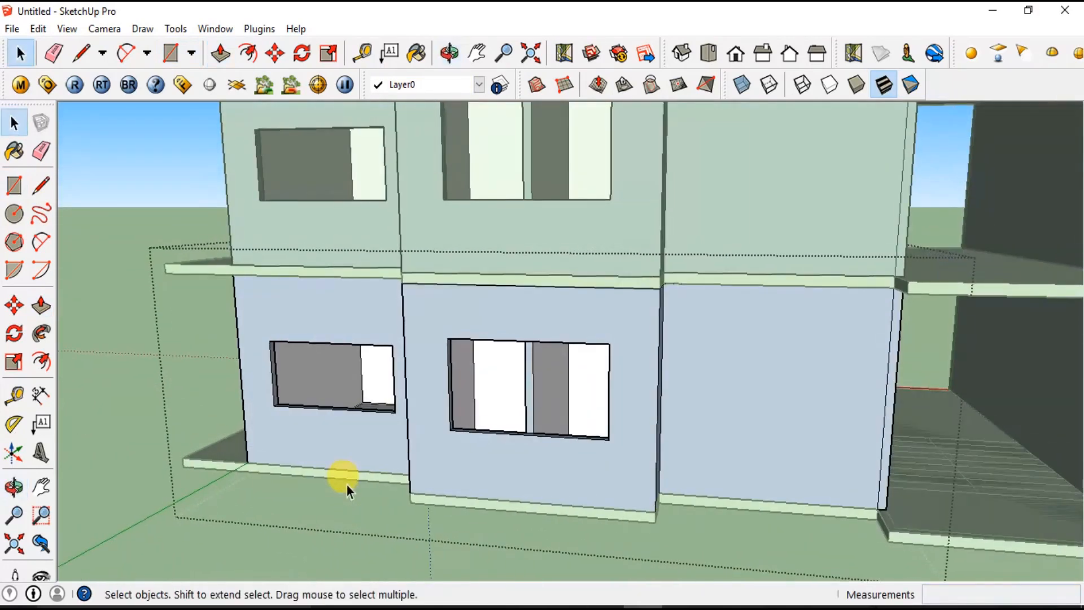
left_click(14, 185)
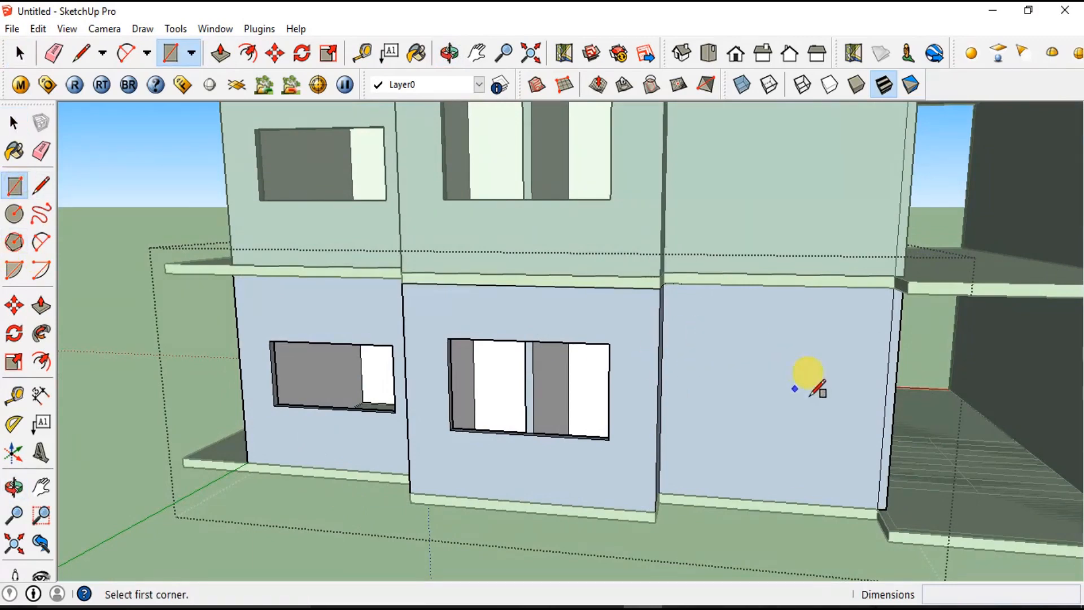
left_click(695, 353)
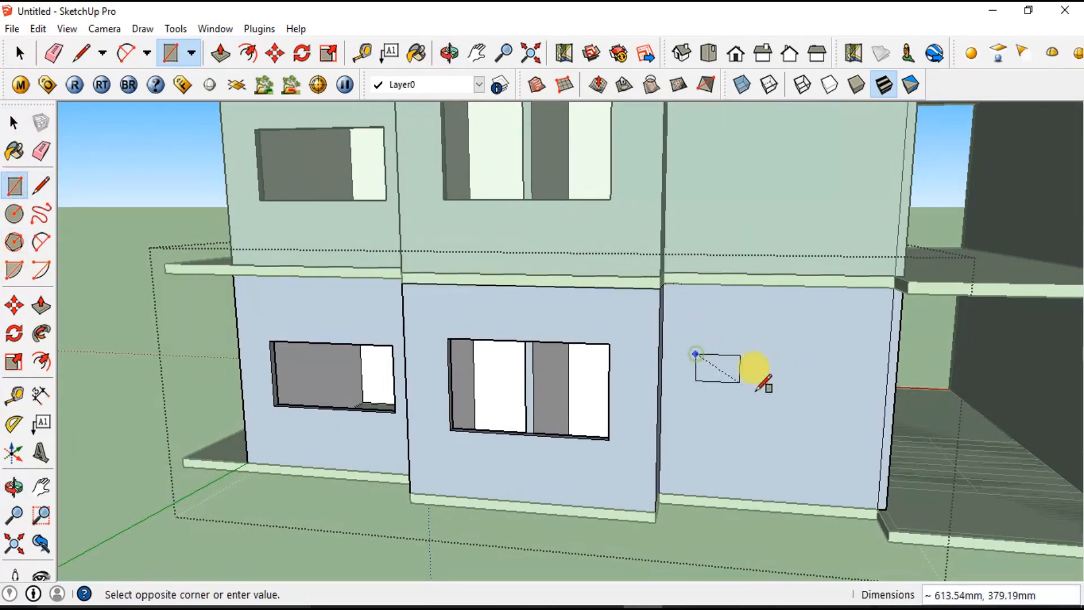
left_click(729, 430)
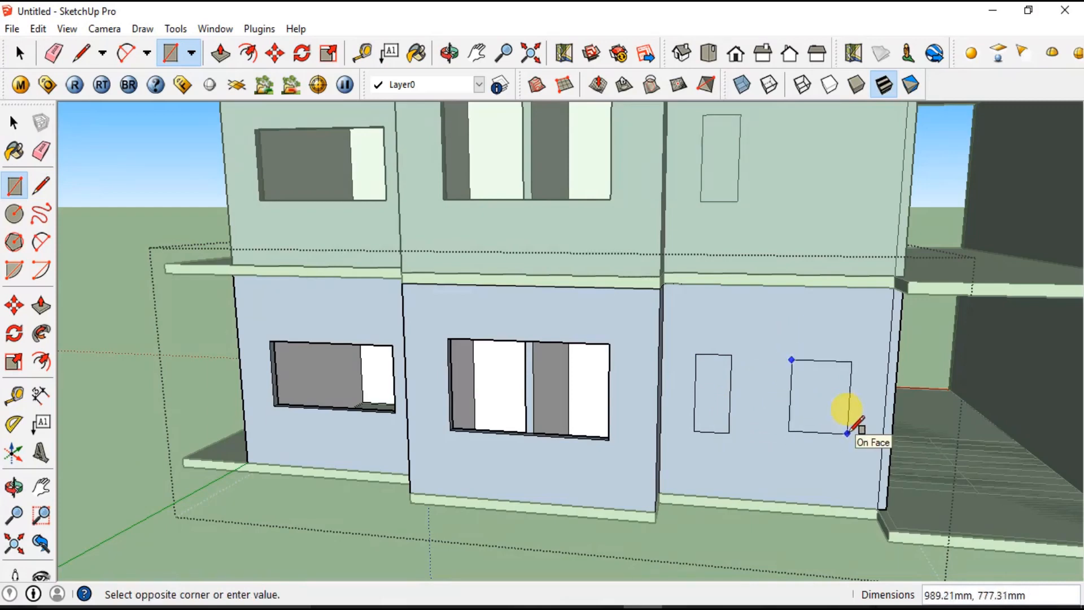
left_click(862, 435)
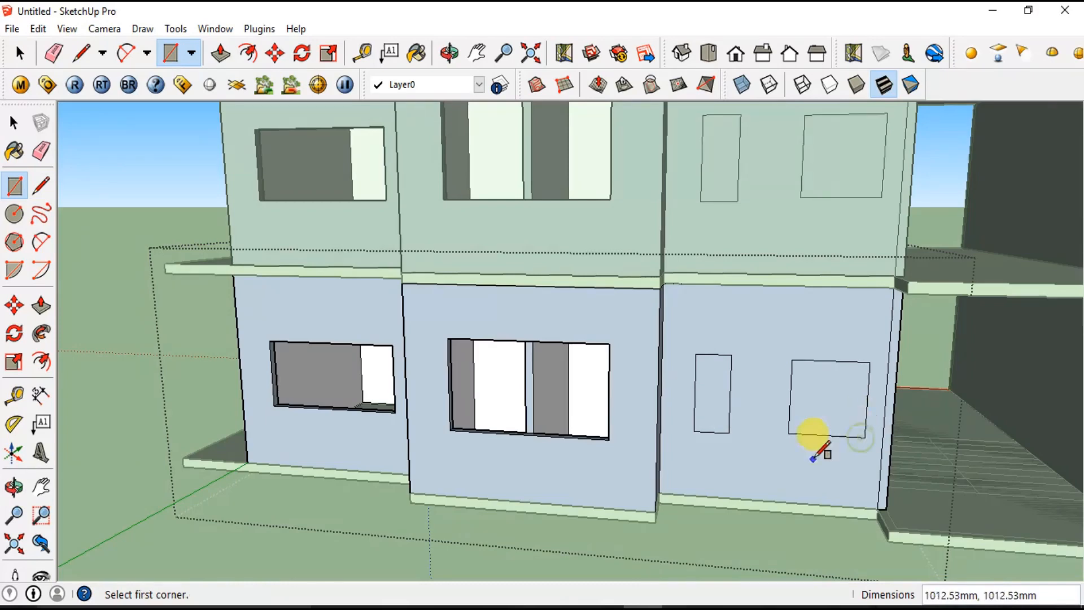
key("space")
Push the square and the narrow rectangle beside the stairs 115 mm inward to cut both window openings.
key("p")
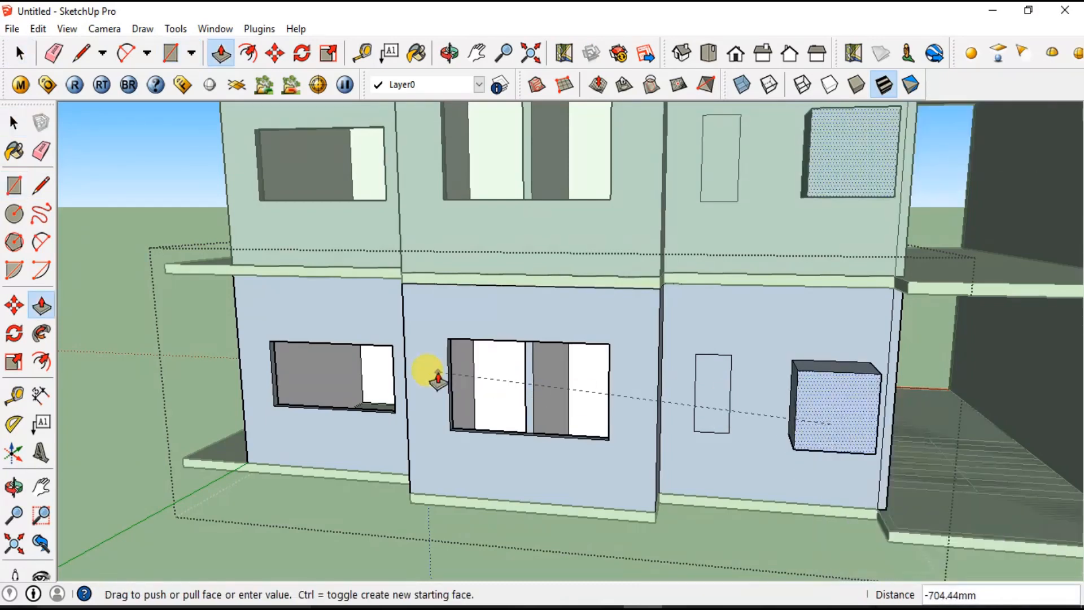
left_click(453, 370)
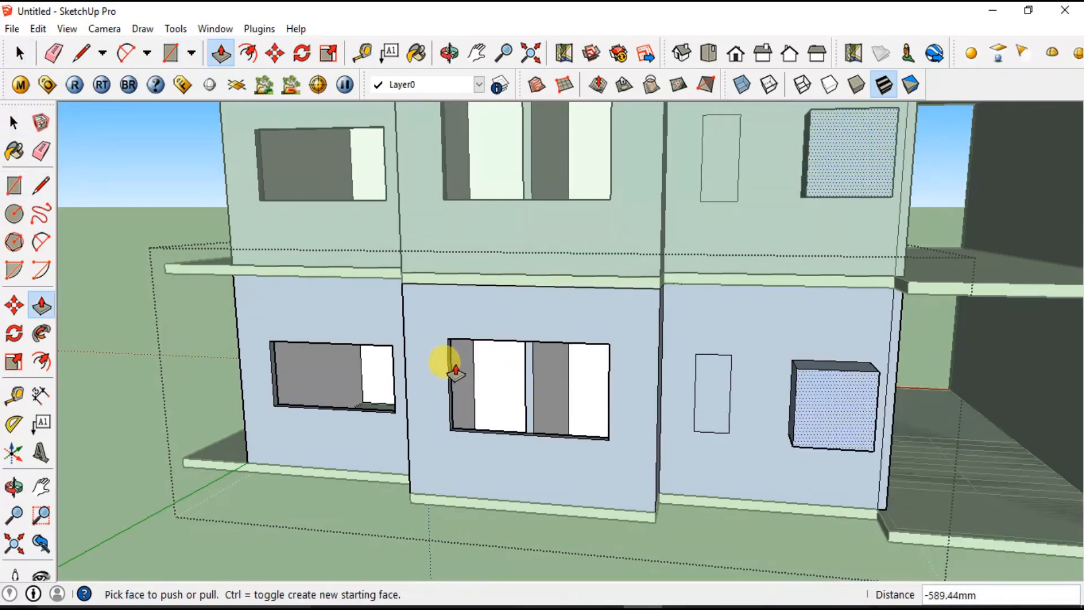
left_click(817, 411)
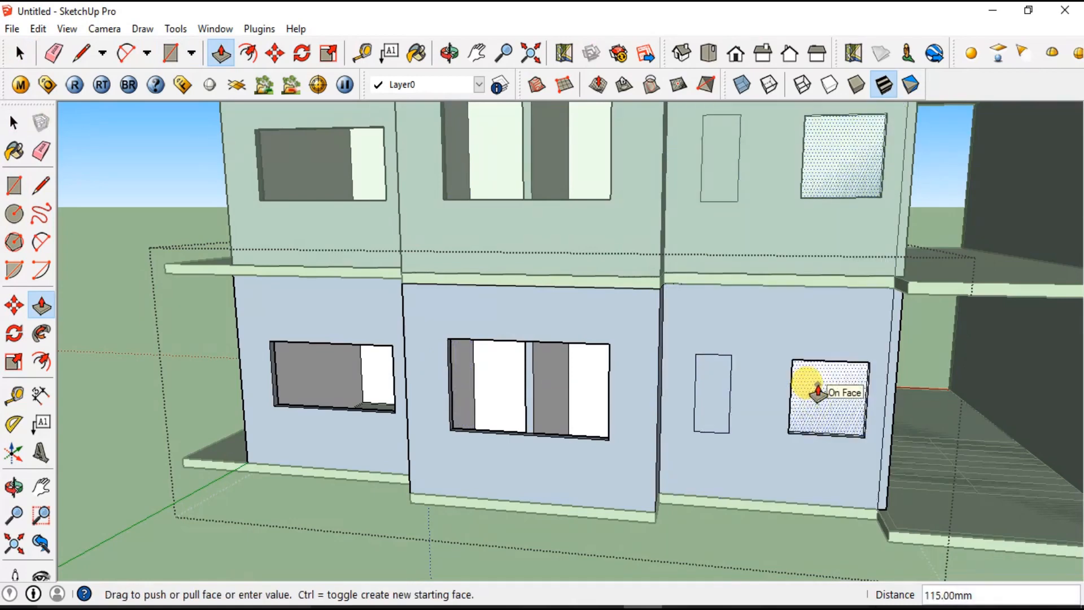
key("Return")
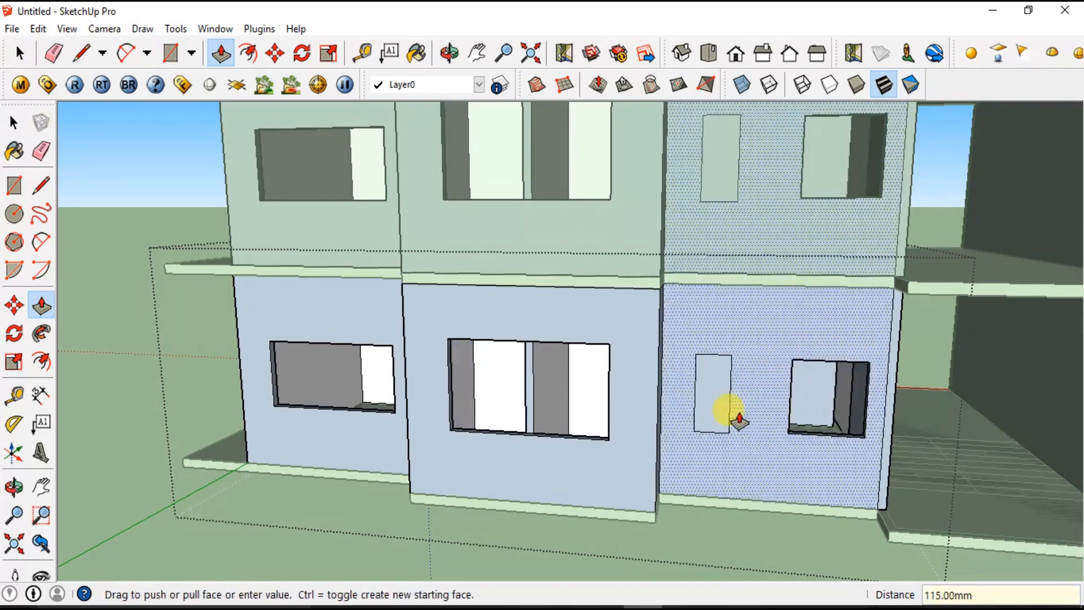
type("11")
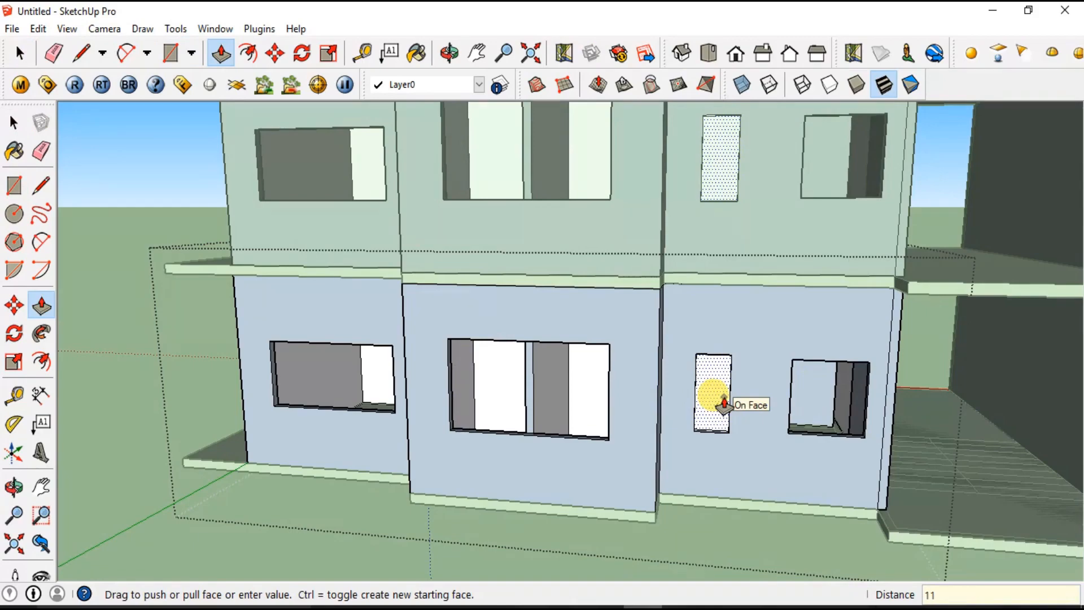
type("5")
key("Return")
Examine the window openings across all storeys and the projecting balcony slabs at the building's end.
middle_click_drag(762, 500, 776, 516)
scroll(778, 516, "down", 2)
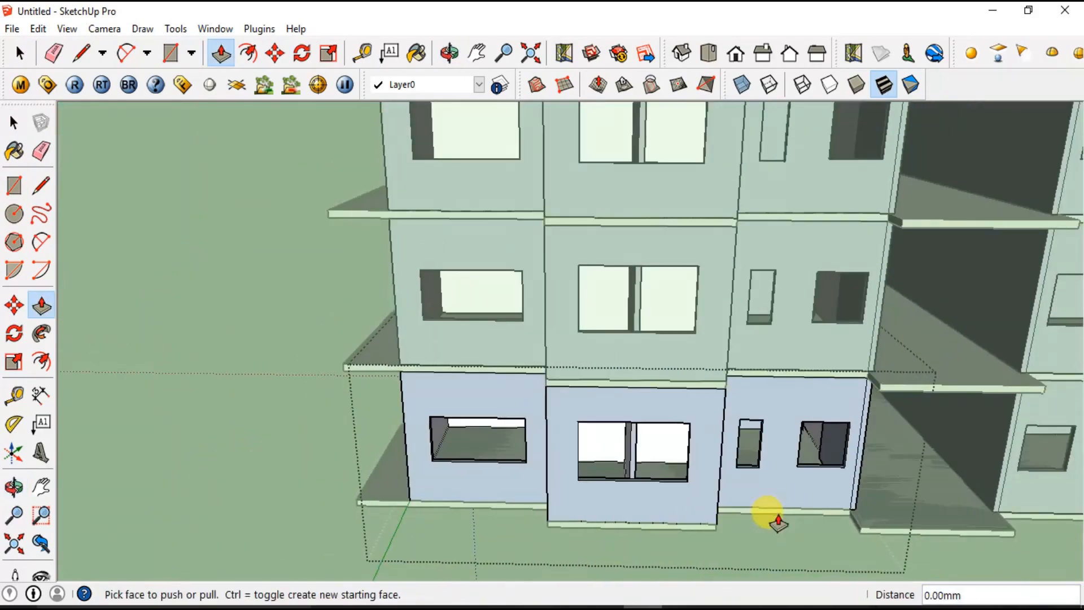
key("space")
scroll(454, 522, "down", 5)
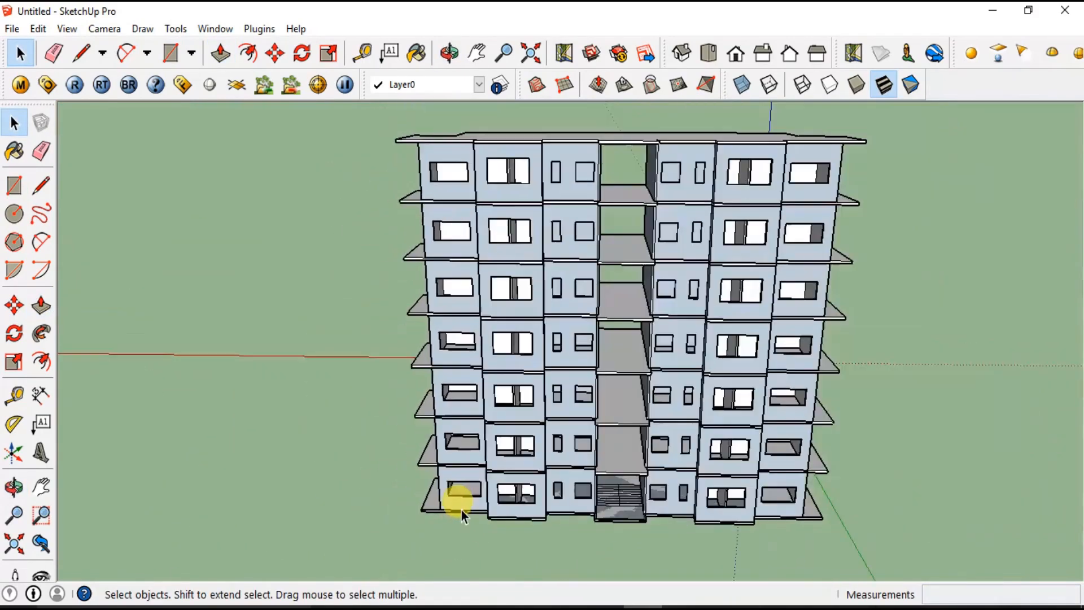
scroll(462, 510, "down", 3)
middle_click_drag(564, 503, 780, 408)
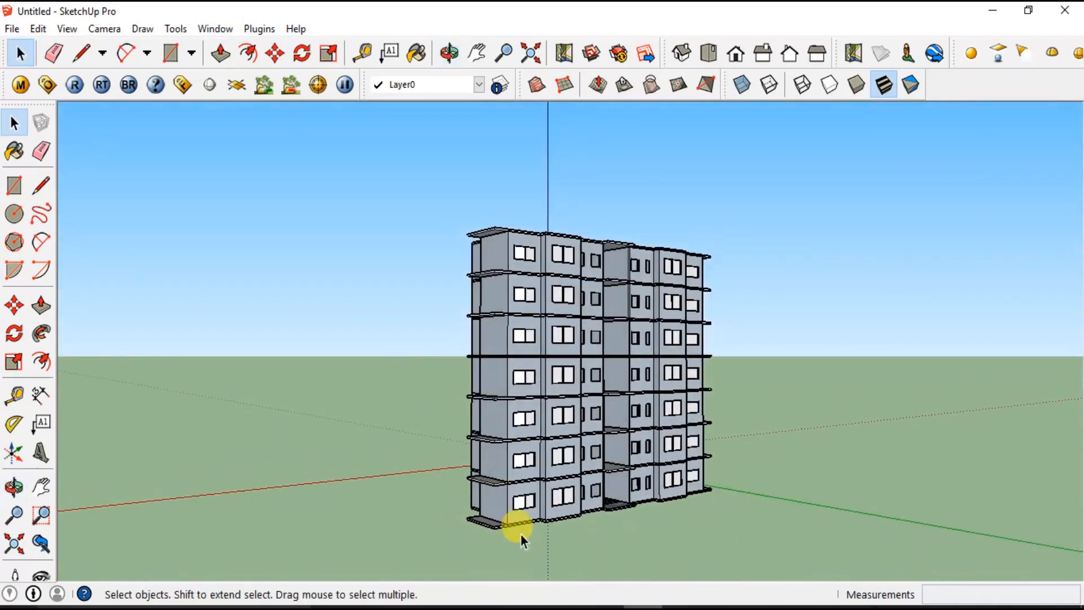
scroll(521, 534, "up", 3)
scroll(618, 501, "up", 2)
middle_click_drag(719, 487, 852, 584)
scroll(655, 460, "up", 2)
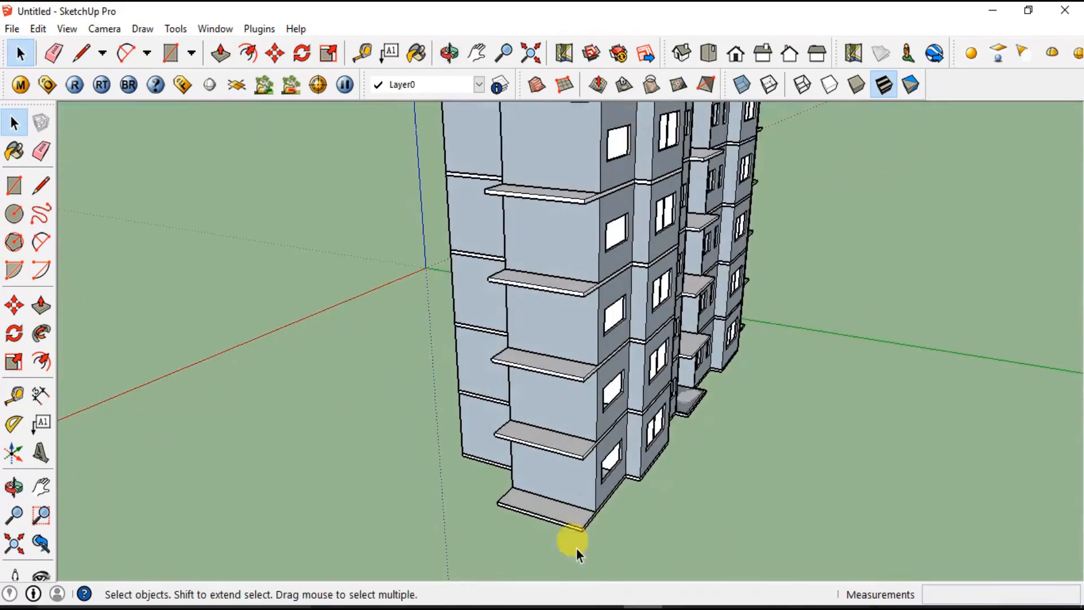
Open the ground-floor slab component and draw a line along the end wall's base to separate the balcony face.
scroll(570, 545, "up", 5)
left_click(584, 454)
double_click(588, 459)
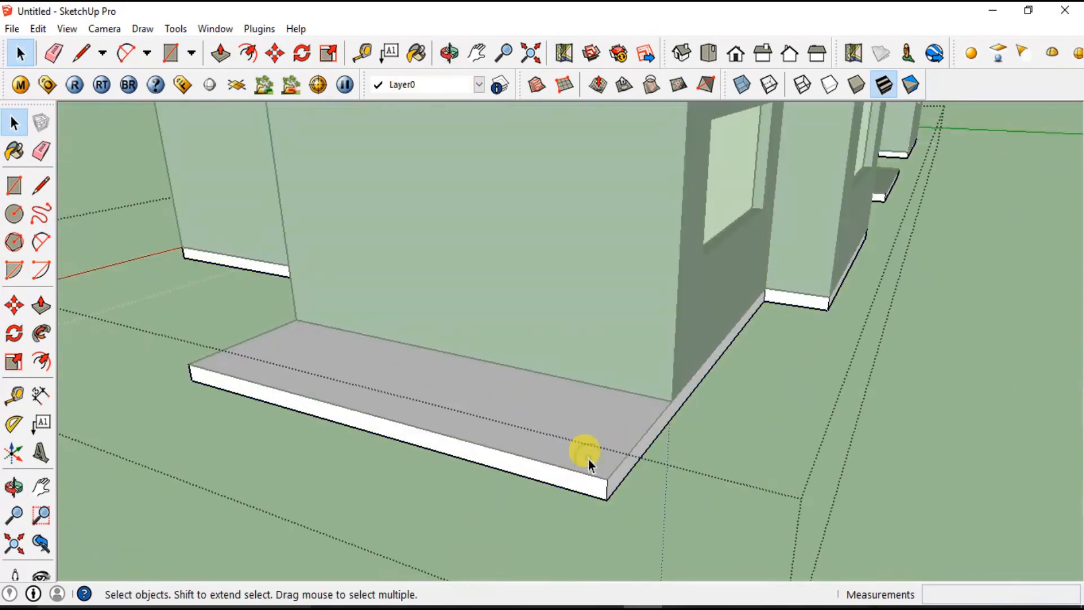
left_click(587, 456)
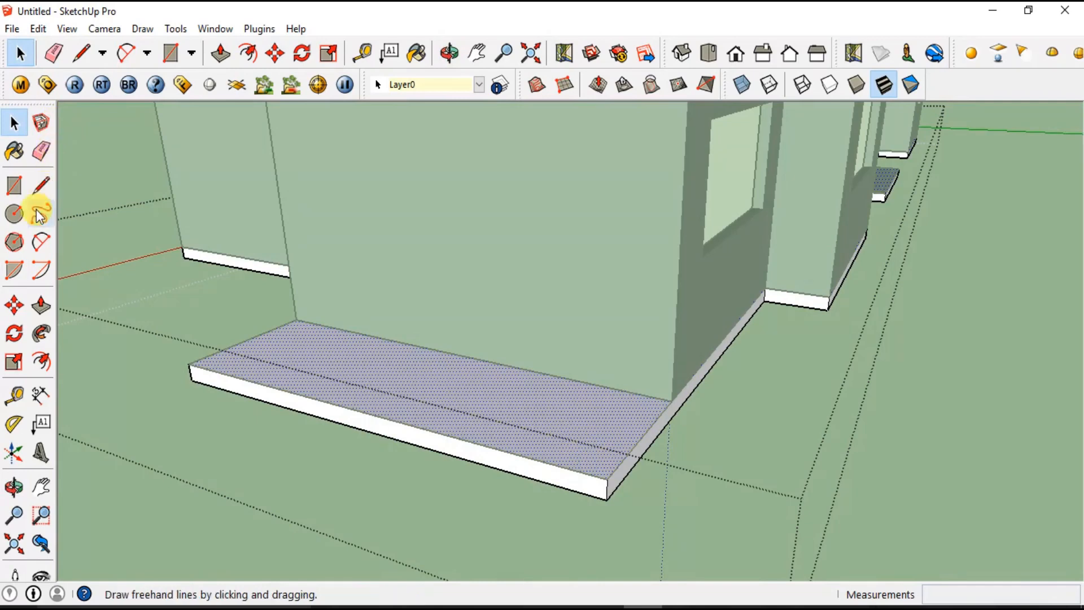
key("l")
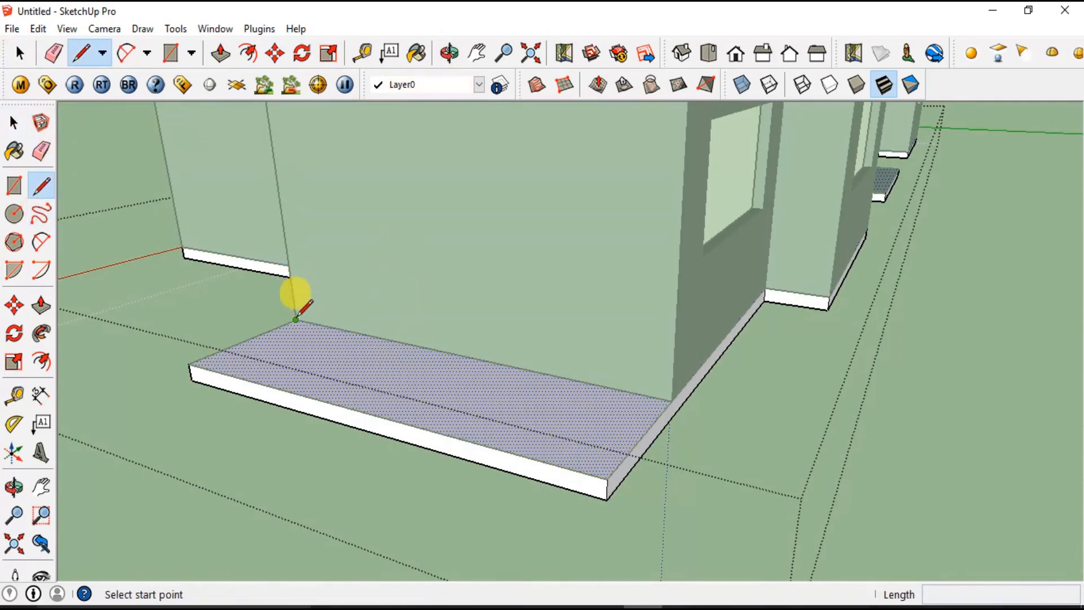
left_click(296, 319)
left_click(670, 400)
key("space")
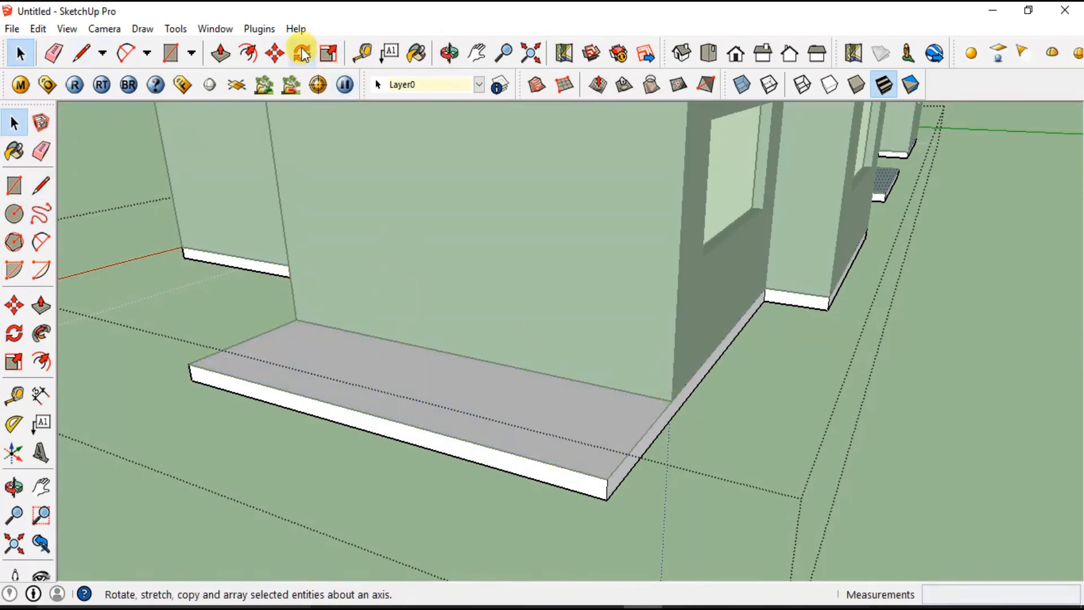
left_click(250, 54)
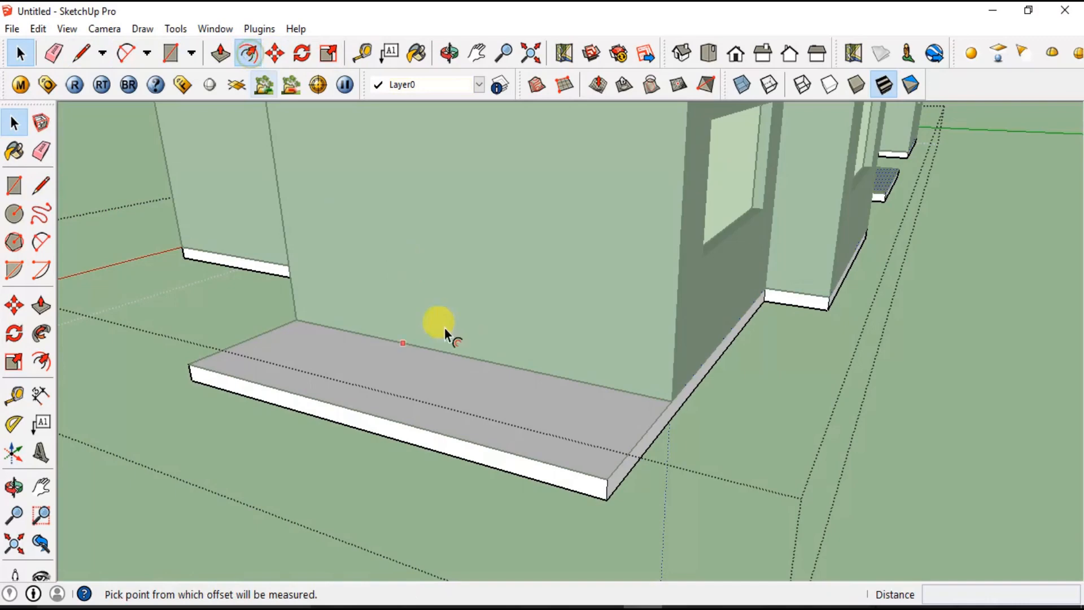
left_click(248, 339)
key("space")
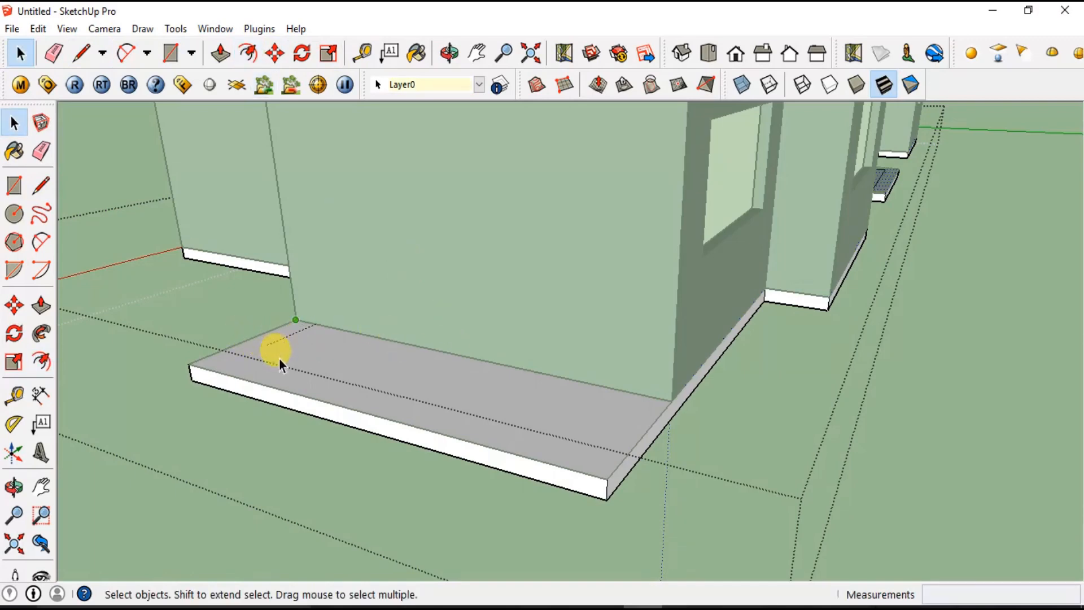
left_click(239, 61)
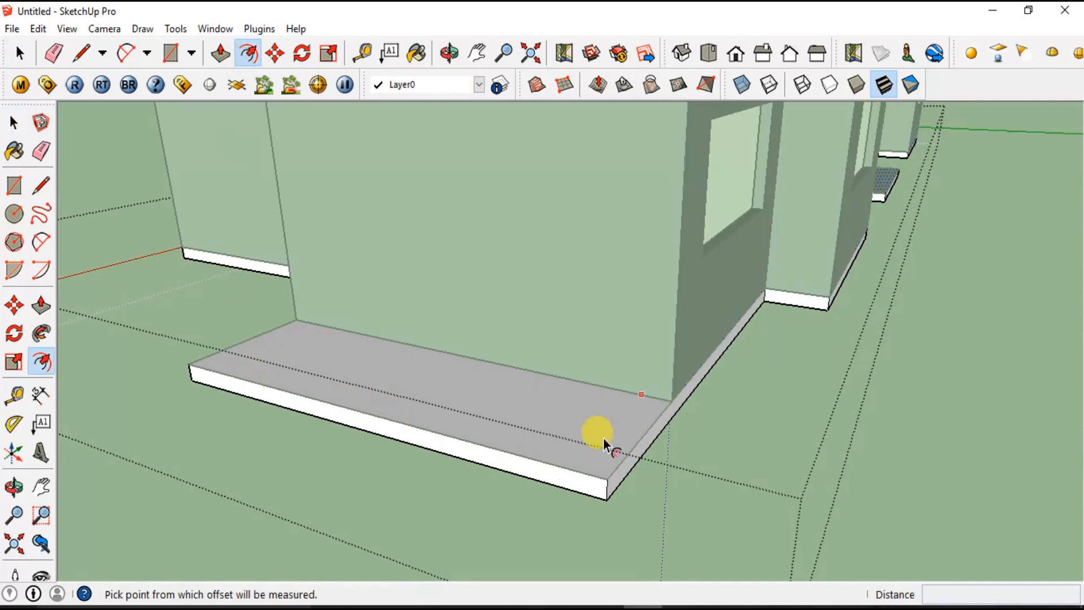
key("space")
key("l")
left_click(671, 400)
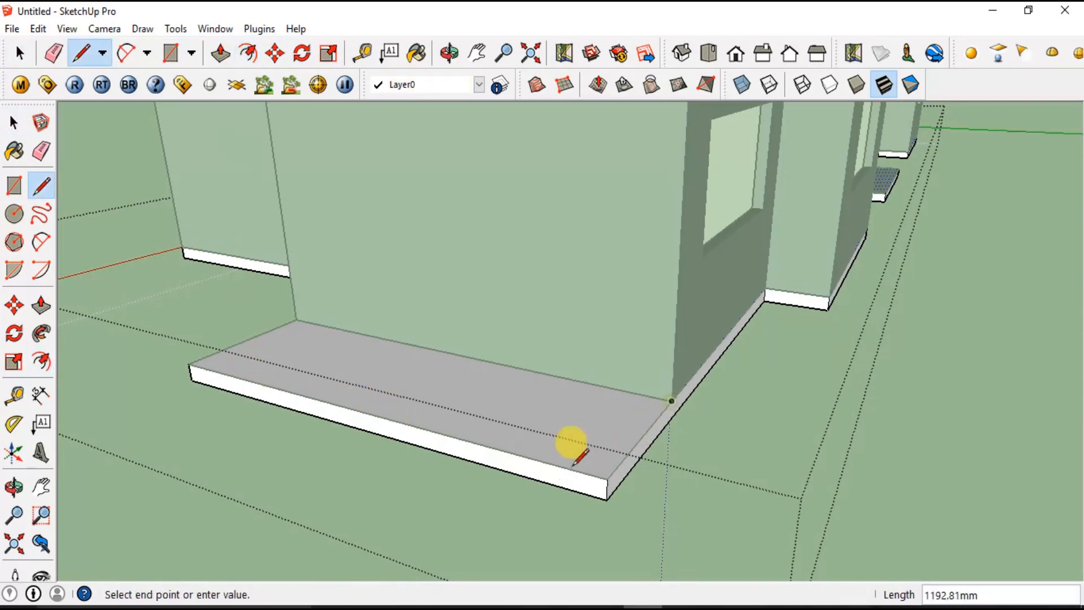
Offset the outline of the ground-floor balcony face 115 mm inward.
left_click(629, 422)
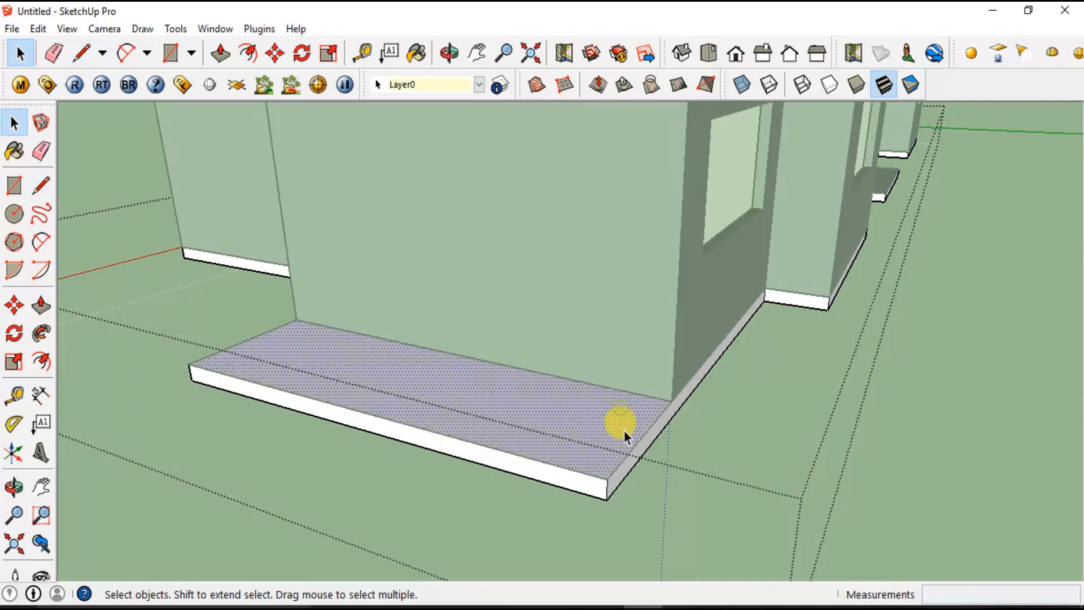
left_click(249, 52)
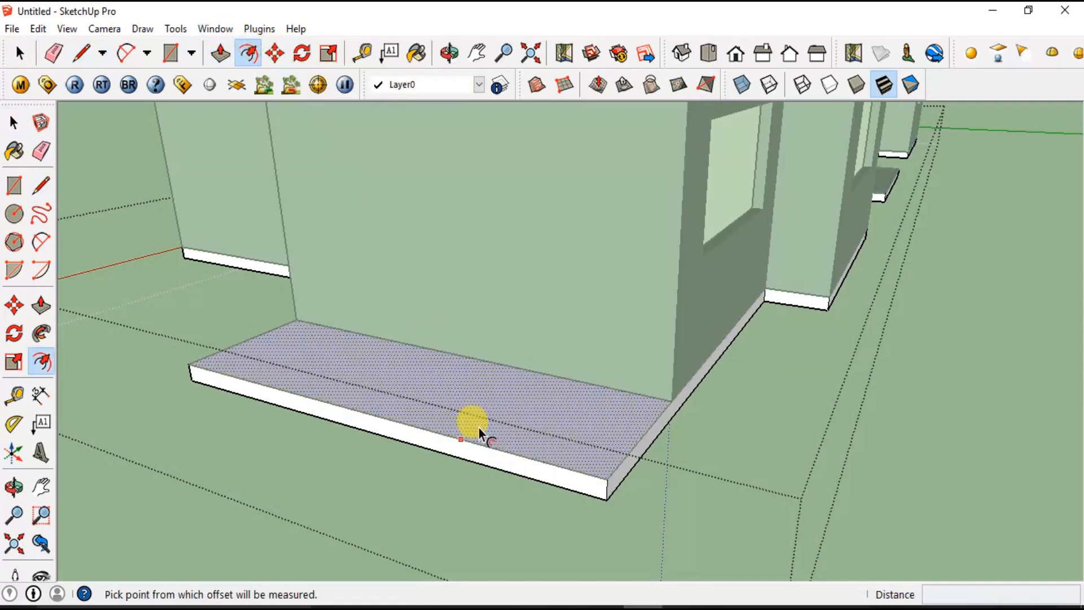
left_click(479, 428)
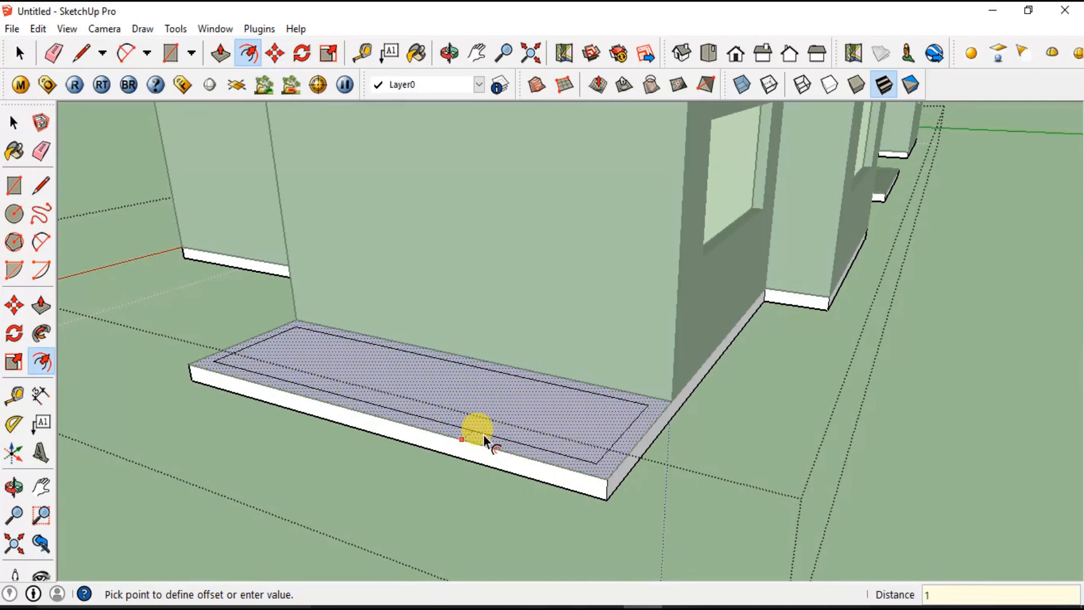
type("115")
key("Return")
key("space")
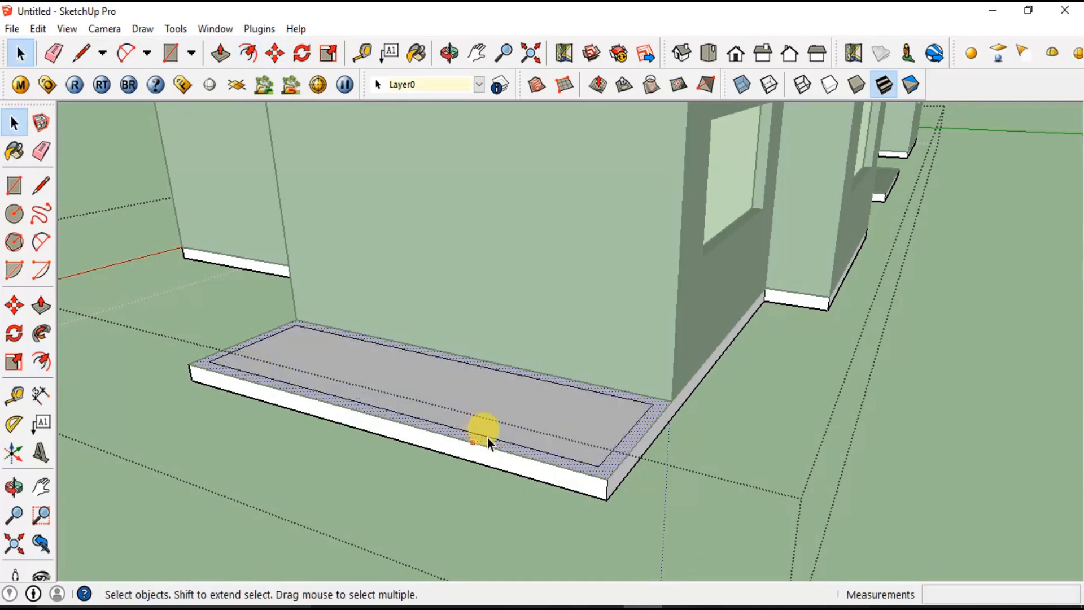
Draw a 115 mm line joining the balcony's inner outline to the end wall at its far corner, and erase the offset line along the wall.
key("l")
left_click(652, 405)
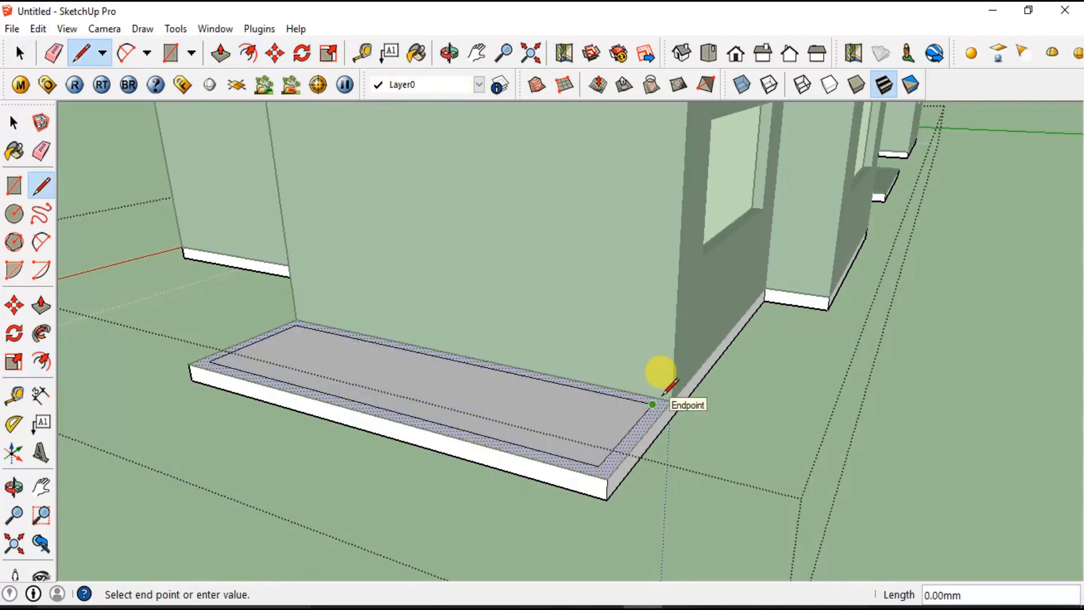
key("space")
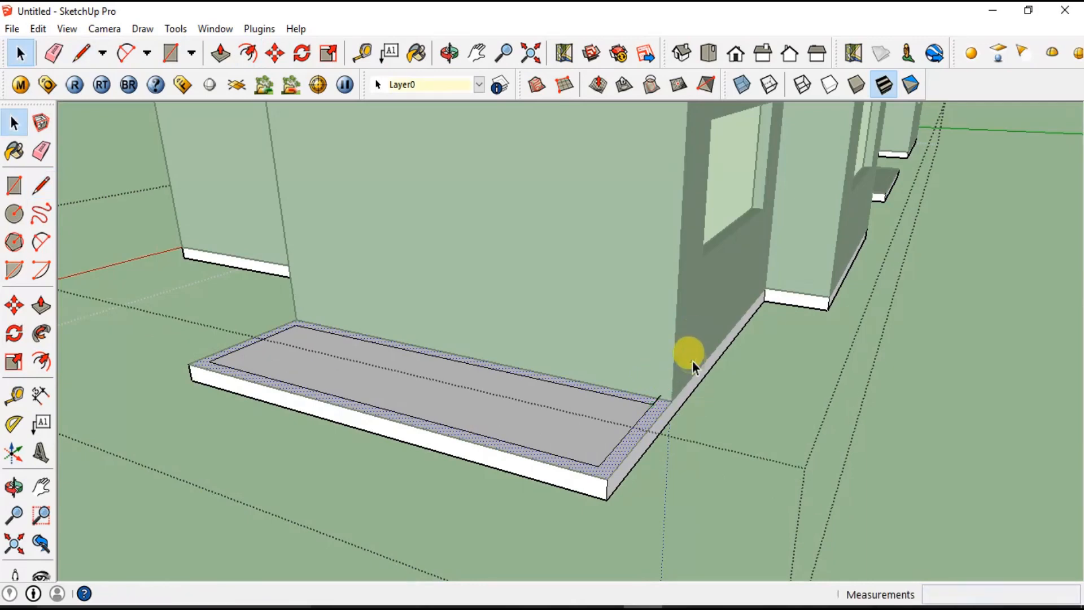
key("l")
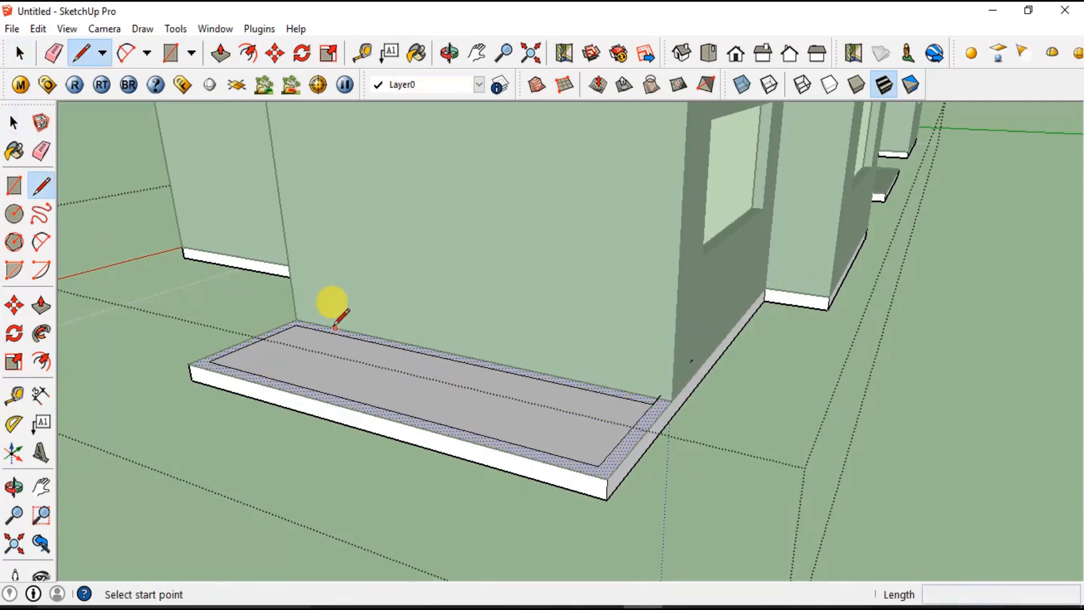
scroll(296, 320, "up", 5)
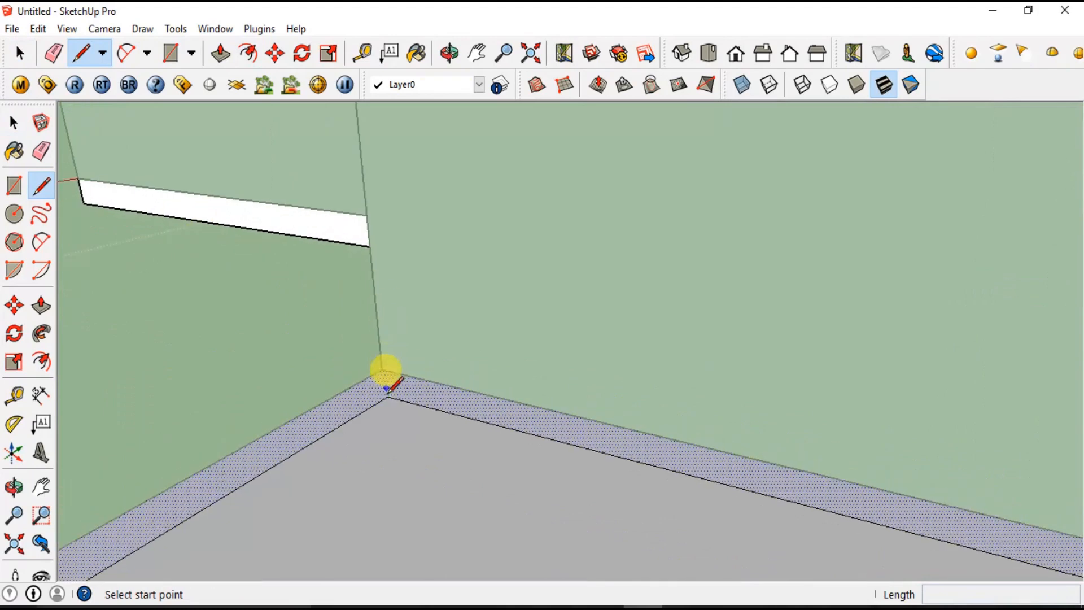
left_click(387, 397)
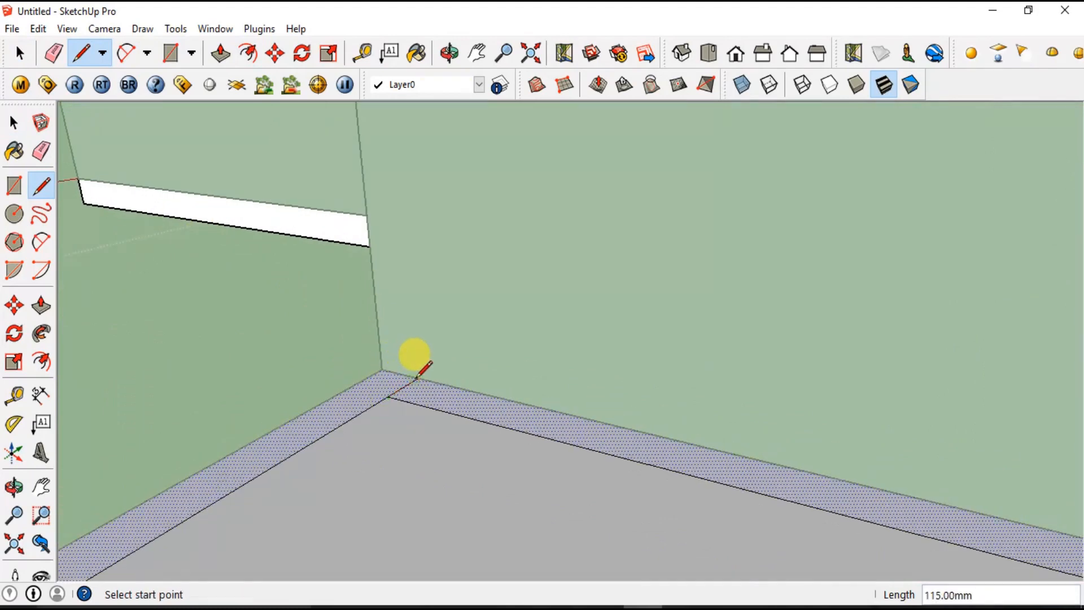
key("space")
key("e")
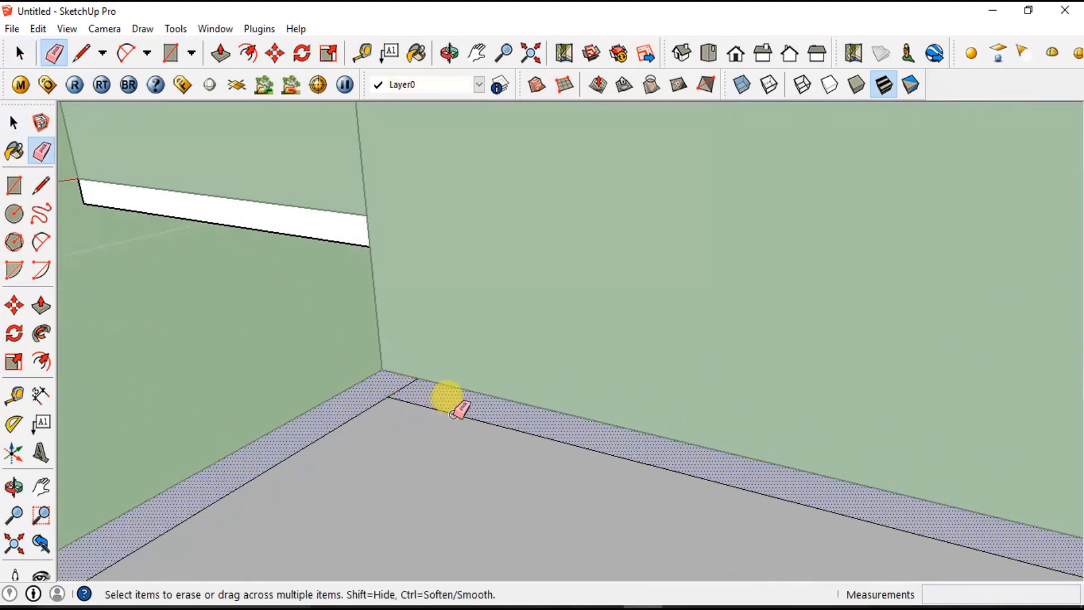
left_click(446, 412)
Extend the inner outline's other short side with a line up to the end wall's base edge.
mouse_move(457, 413)
middle_mouse_down()
mouse_move(453, 475)
mouse_move(325, 315)
mouse_move(584, 264)
middle_mouse_up()
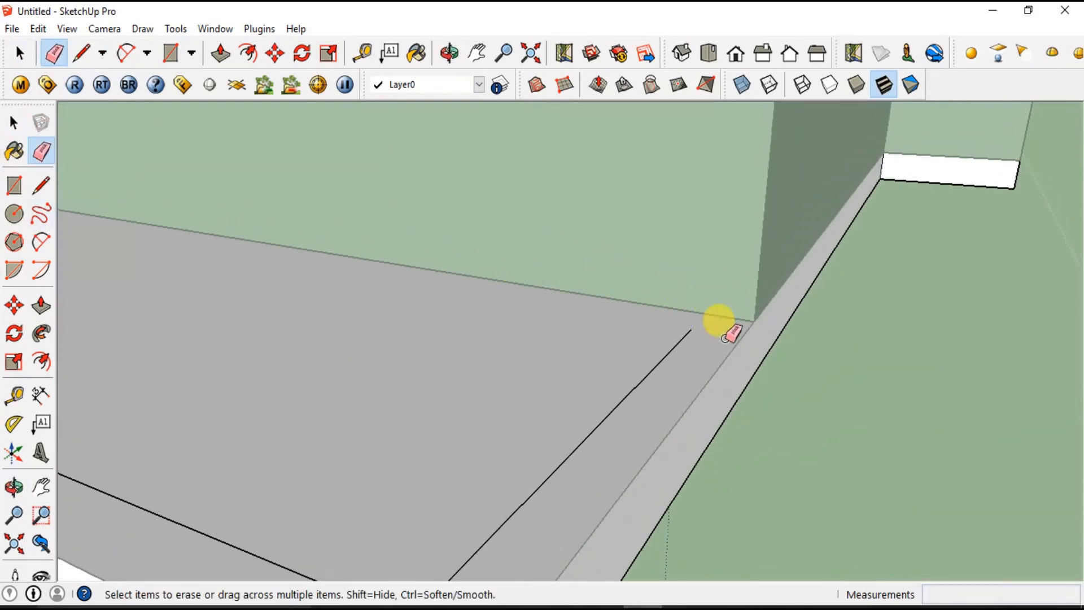
key("l")
left_click(691, 328)
left_click(706, 313)
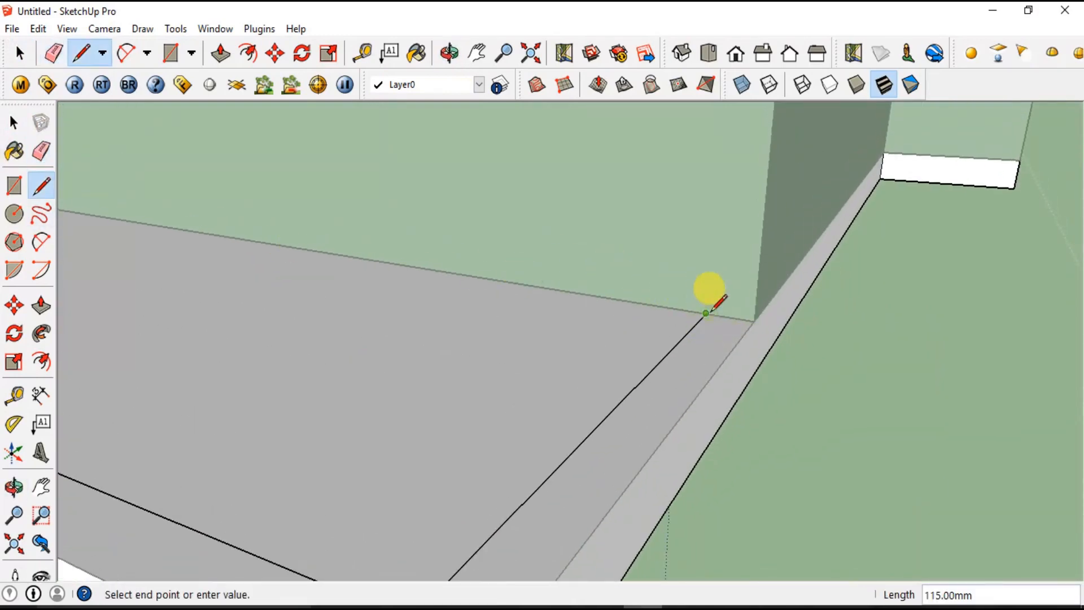
key("space")
Draw a line along the end wall's base between the two inner outline ends to separate the balcony floor from its rim.
left_click(419, 415)
scroll(419, 415, "down", 3)
middle_click_drag(514, 408, 725, 476)
key("l")
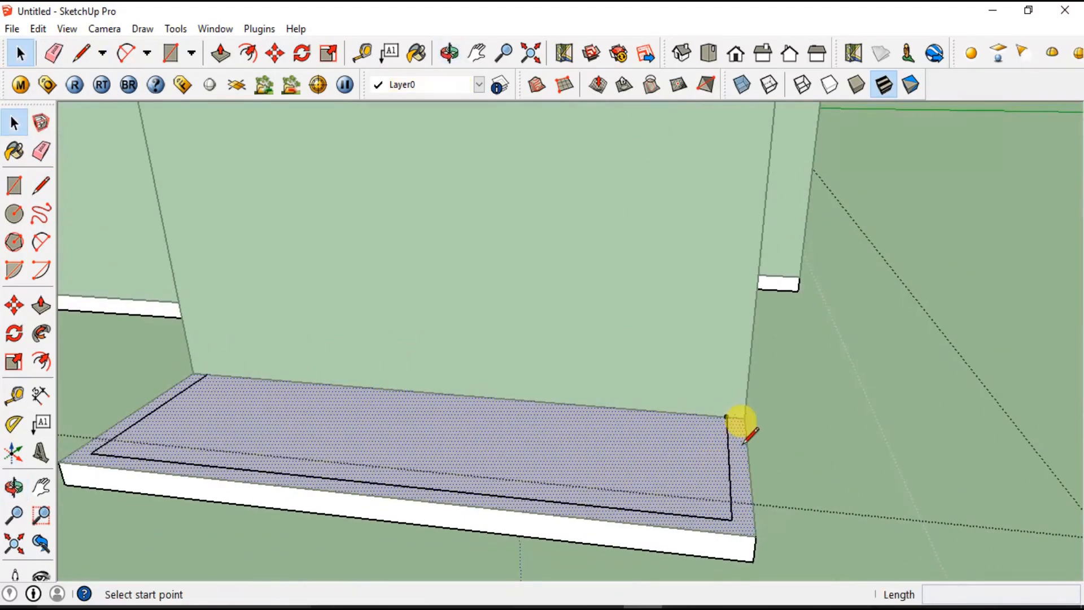
left_click(727, 418)
left_click(207, 374)
key("space")
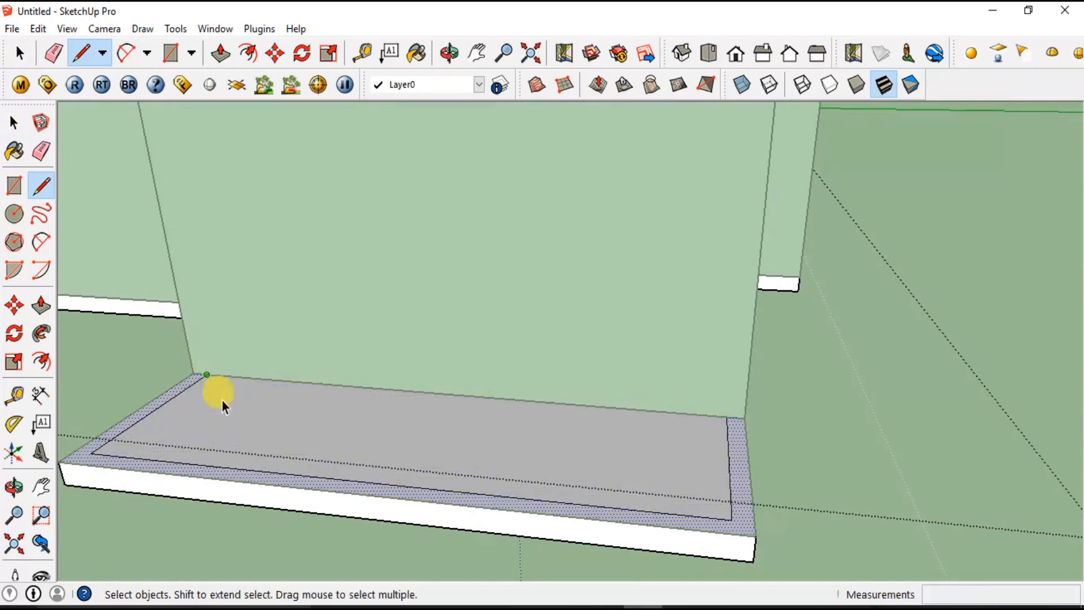
scroll(544, 455, "down", 3)
key("p")
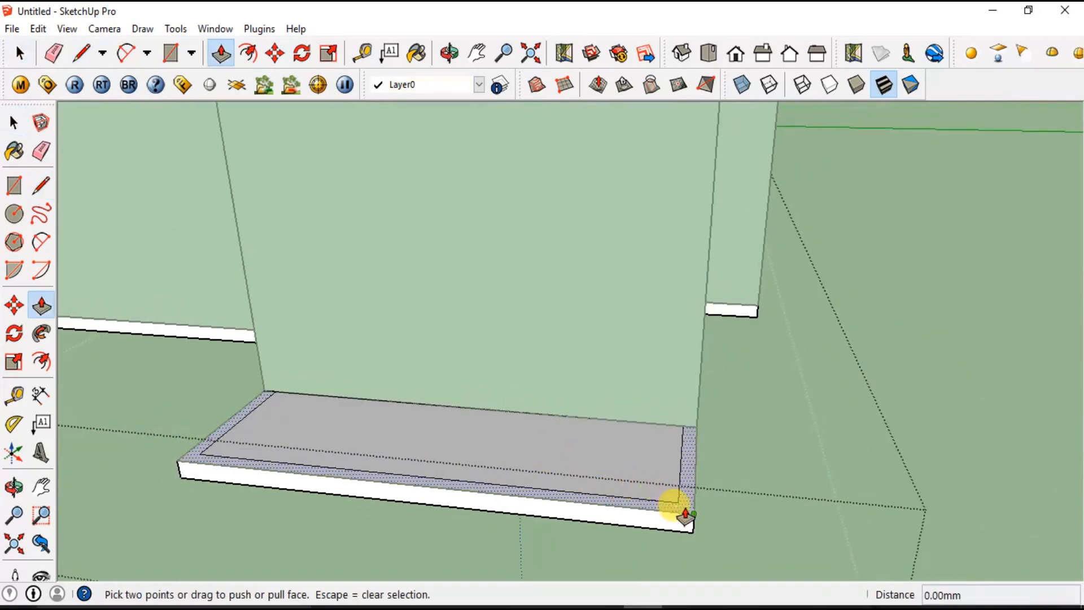
left_click(681, 509)
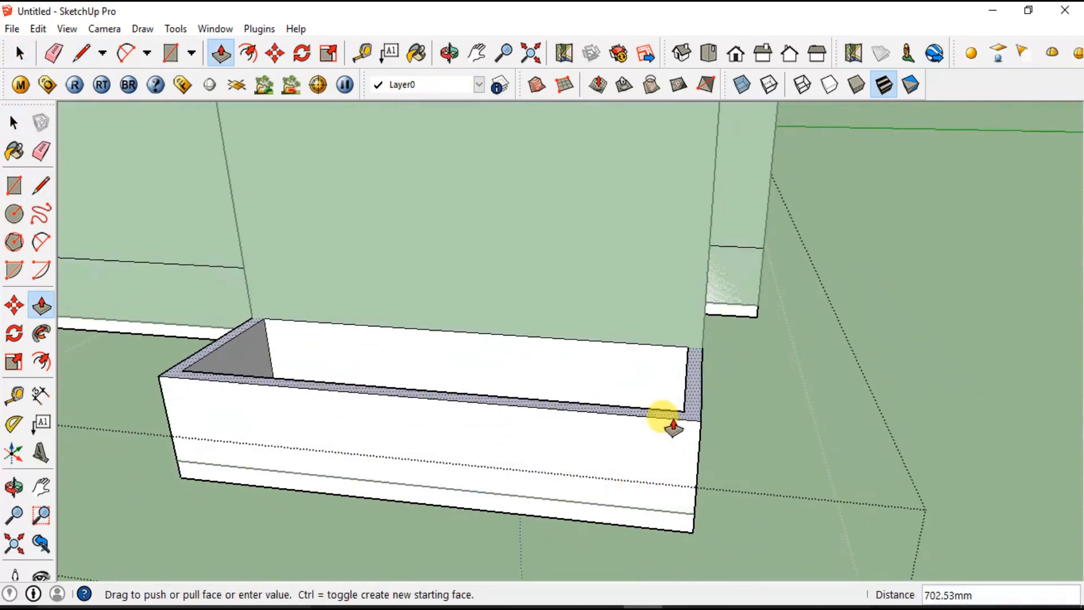
middle_click_drag(668, 424, 434, 458)
key("Escape")
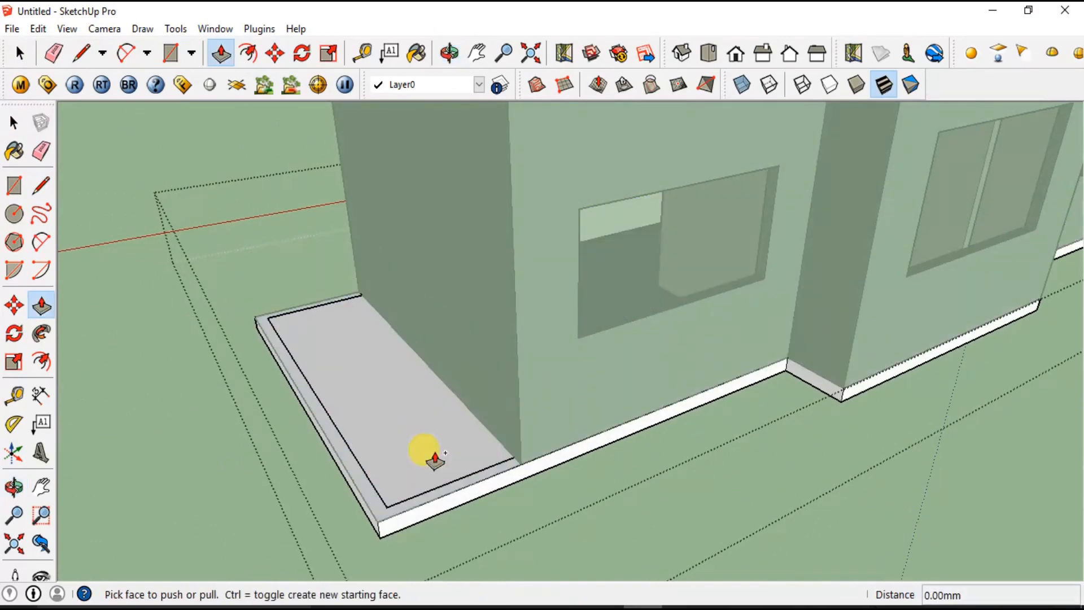
Draw a line along the end wall's base from corner to corner to separate the balcony rim from the slab behind it.
key("l")
left_click(521, 464)
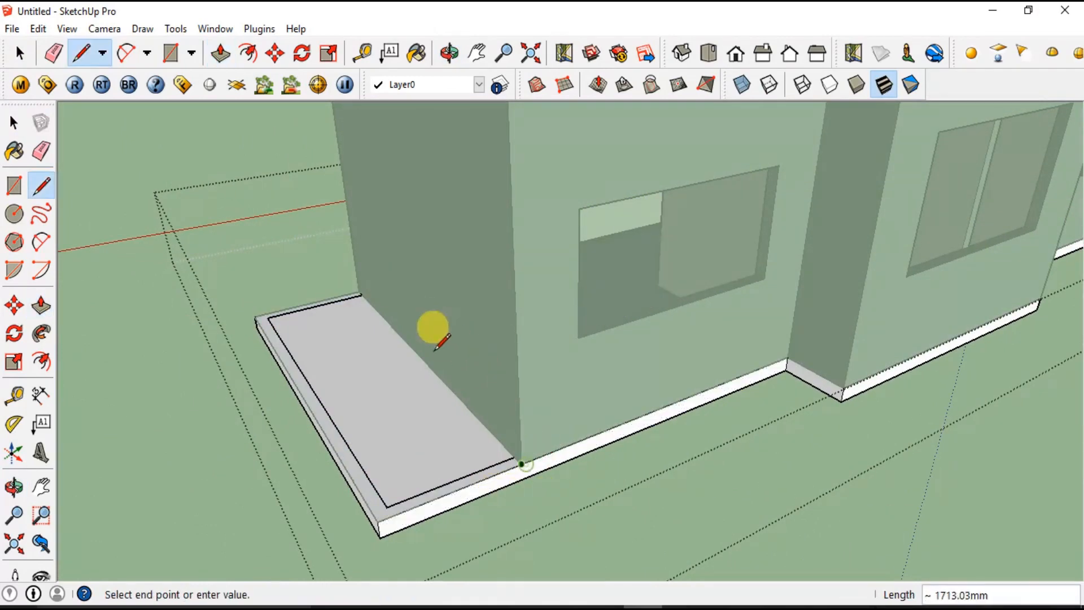
left_click(354, 279)
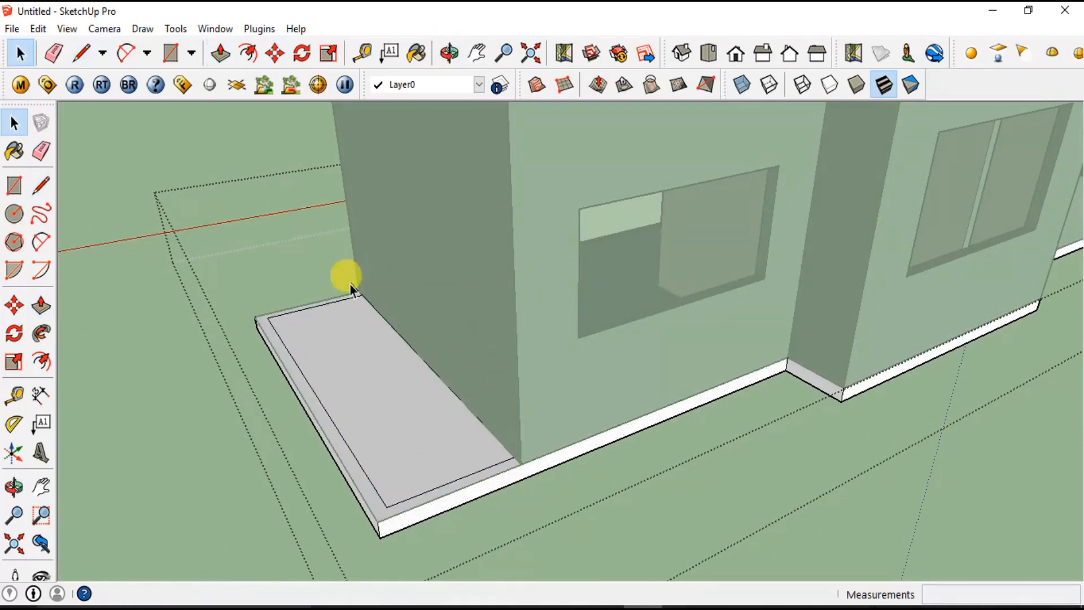
key("e")
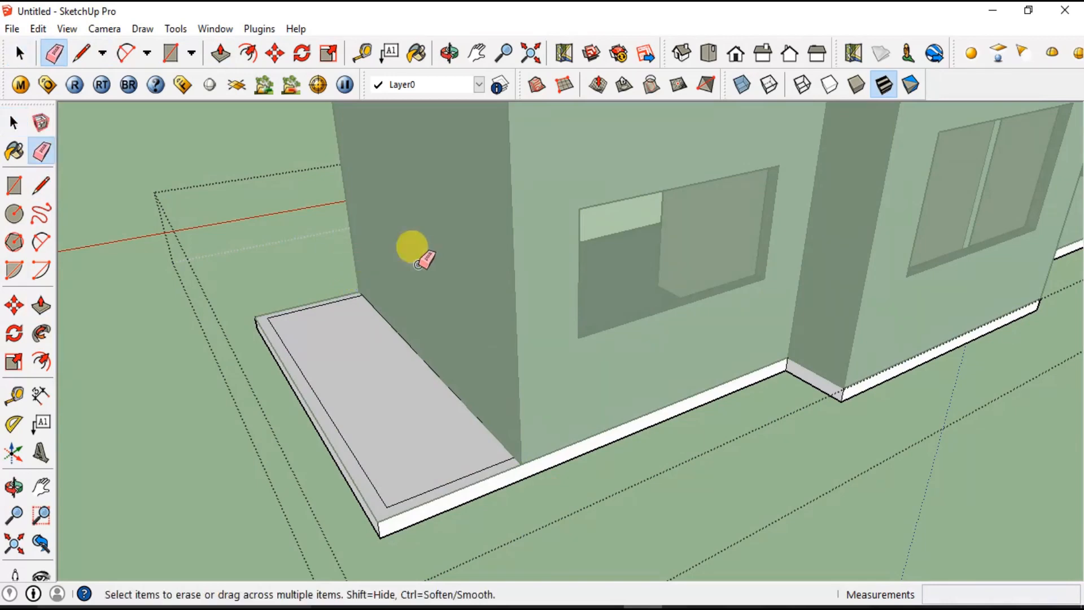
Pull the ground-floor balcony rim up into a parapet with Push/Pull and close the slab component.
key("p")
left_click(325, 431)
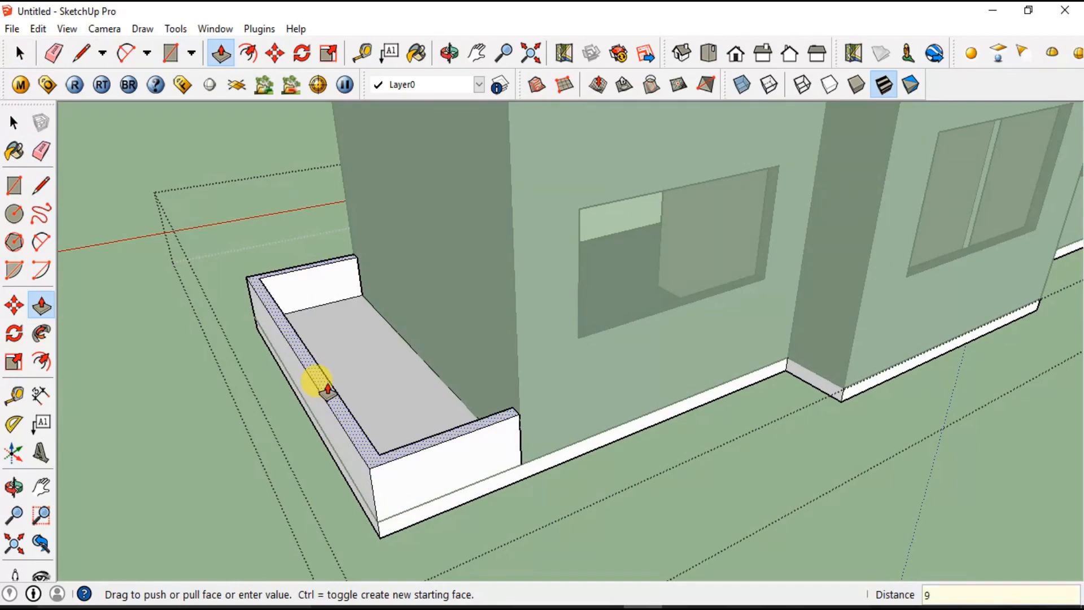
key("Return")
key("space")
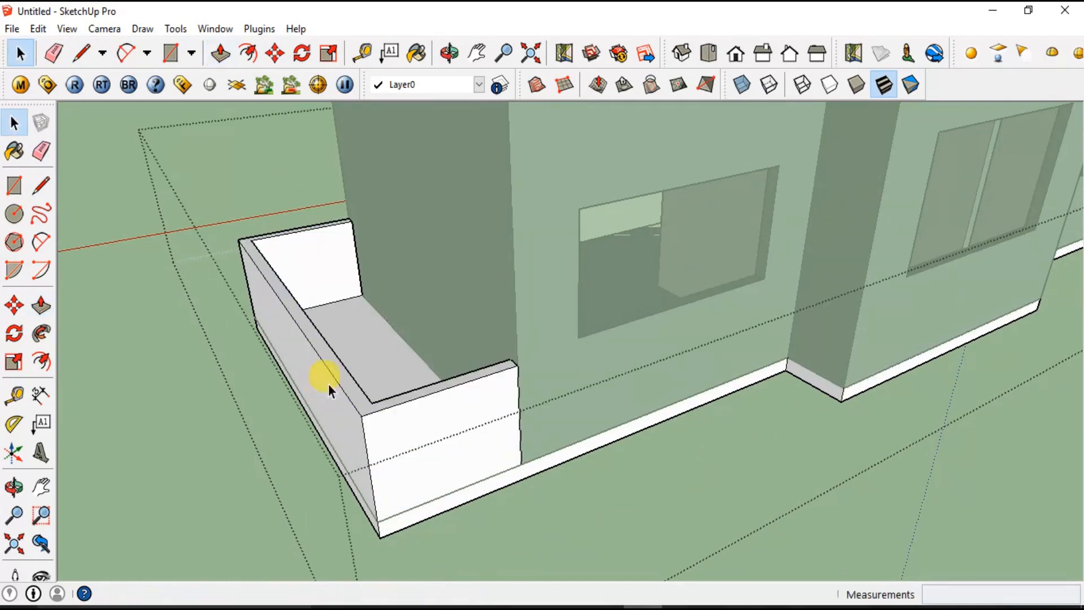
left_click(550, 524)
Examine the balcony parapets on all storeys and the roof slab at the top of the building.
scroll(550, 524, "down", 8)
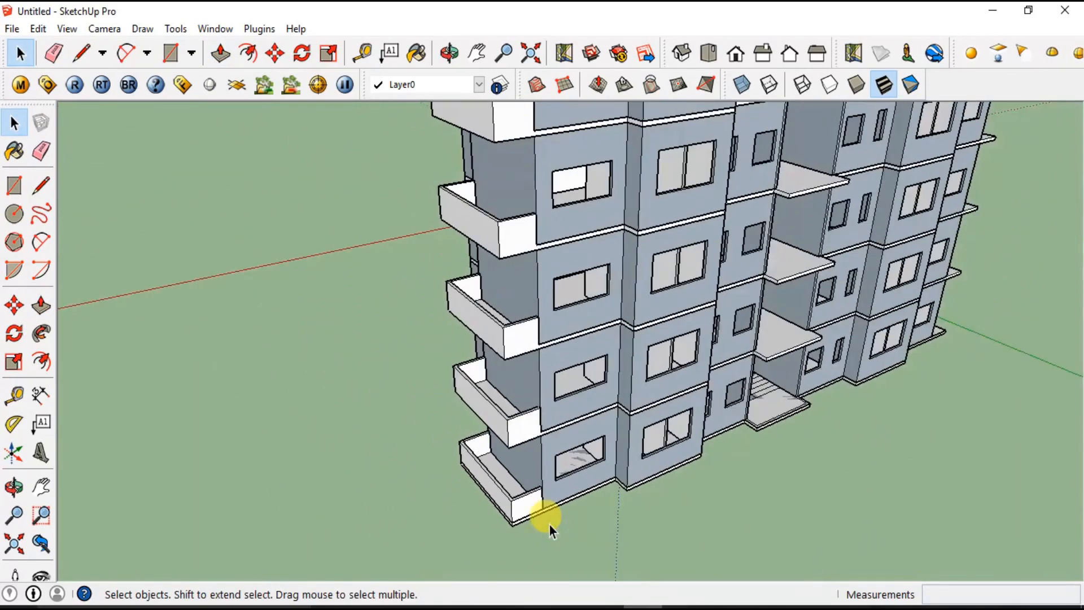
middle_click_drag(624, 491, 608, 350)
scroll(587, 401, "down", 8)
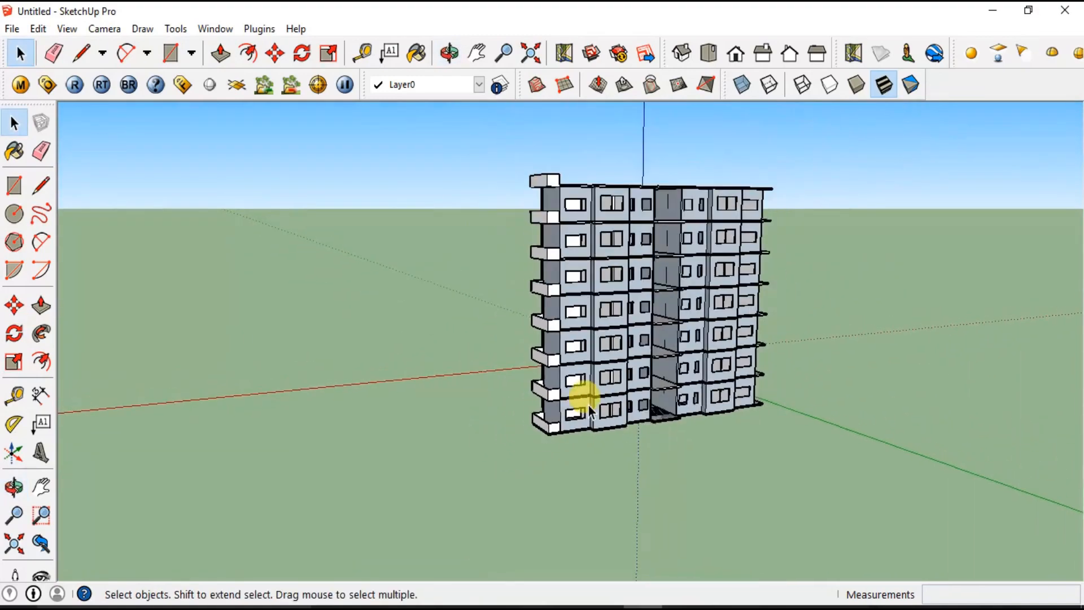
middle_click_drag(588, 412, 398, 322)
scroll(588, 235, "up", 6)
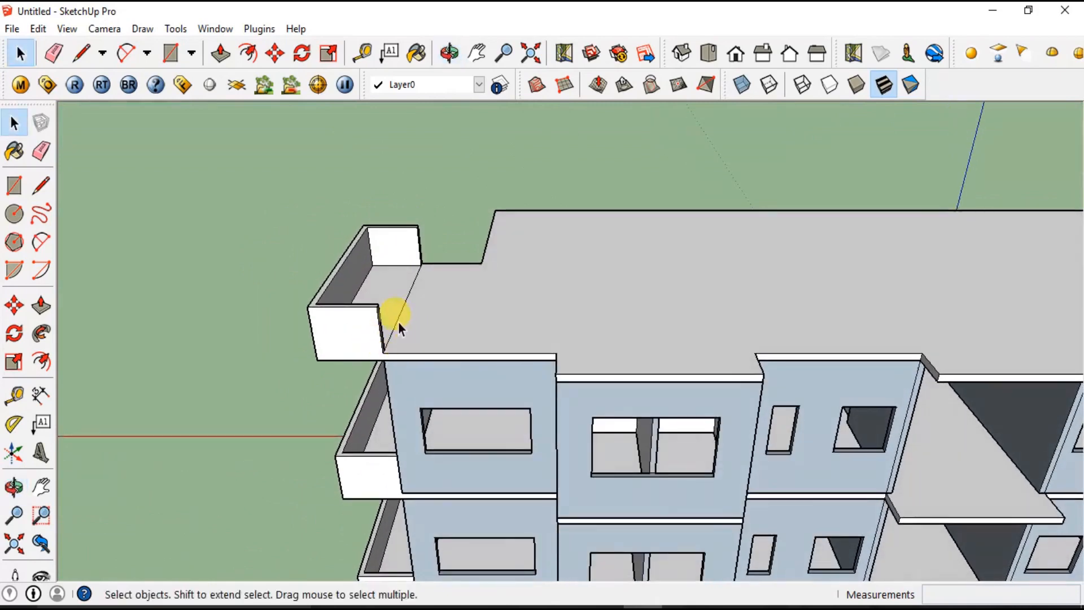
scroll(784, 330, "down", 3)
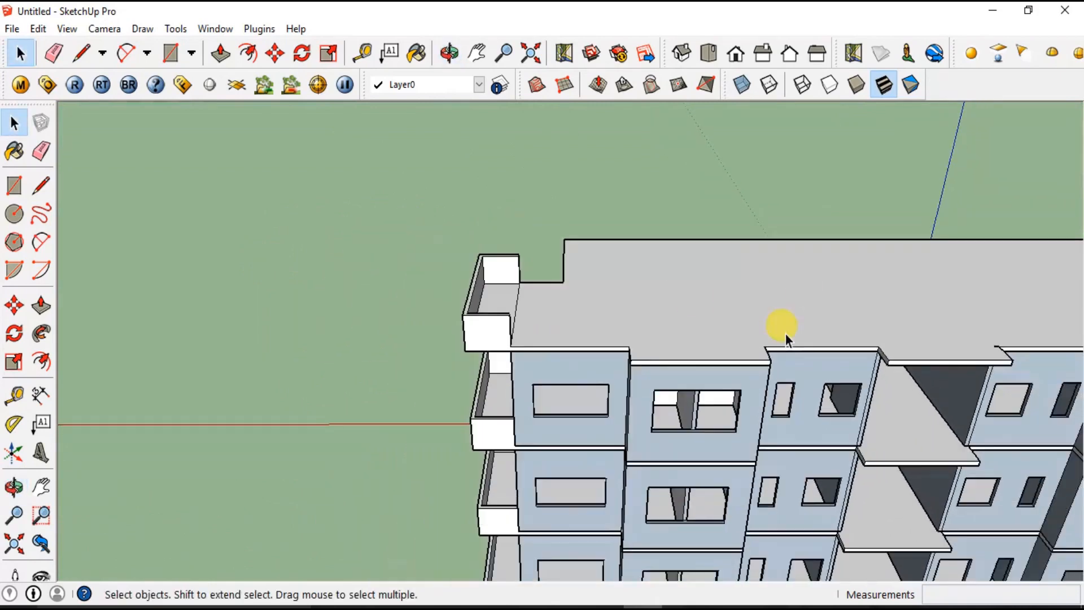
middle_click_drag(784, 330, 901, 318)
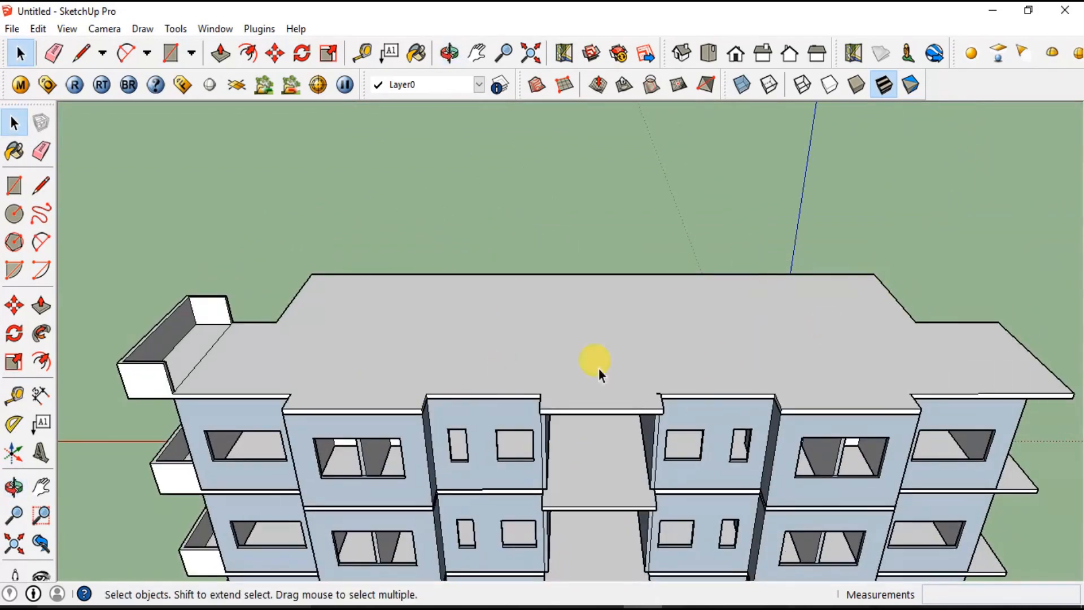
middle_click_drag(639, 317, 858, 365)
Make the roof slab component unique so it can be edited separately from the floor slabs.
scroll(596, 374, "up", 4)
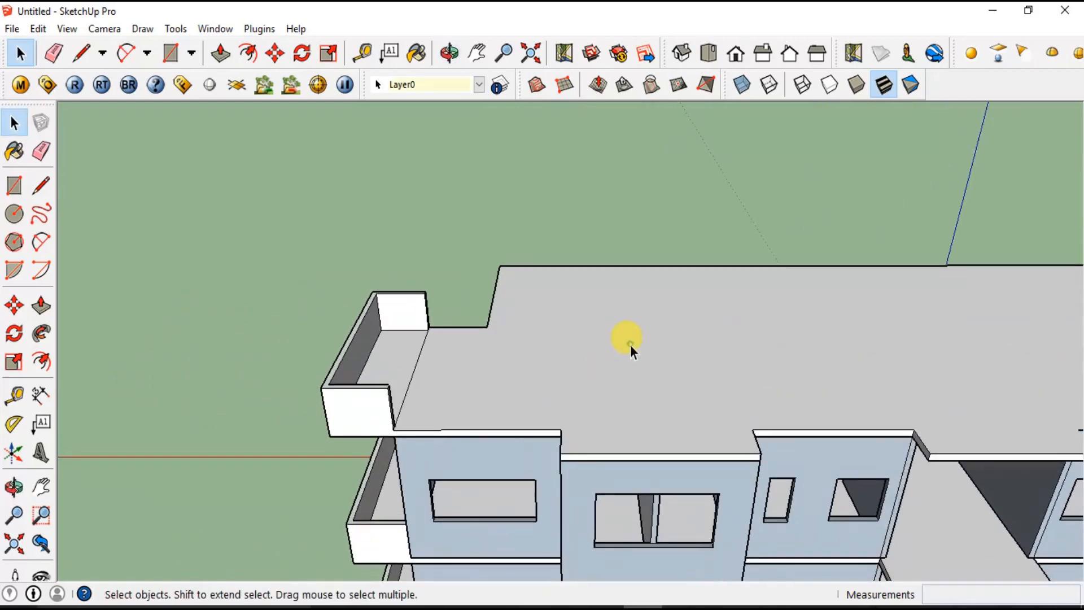
left_click(623, 341)
right_click(623, 341)
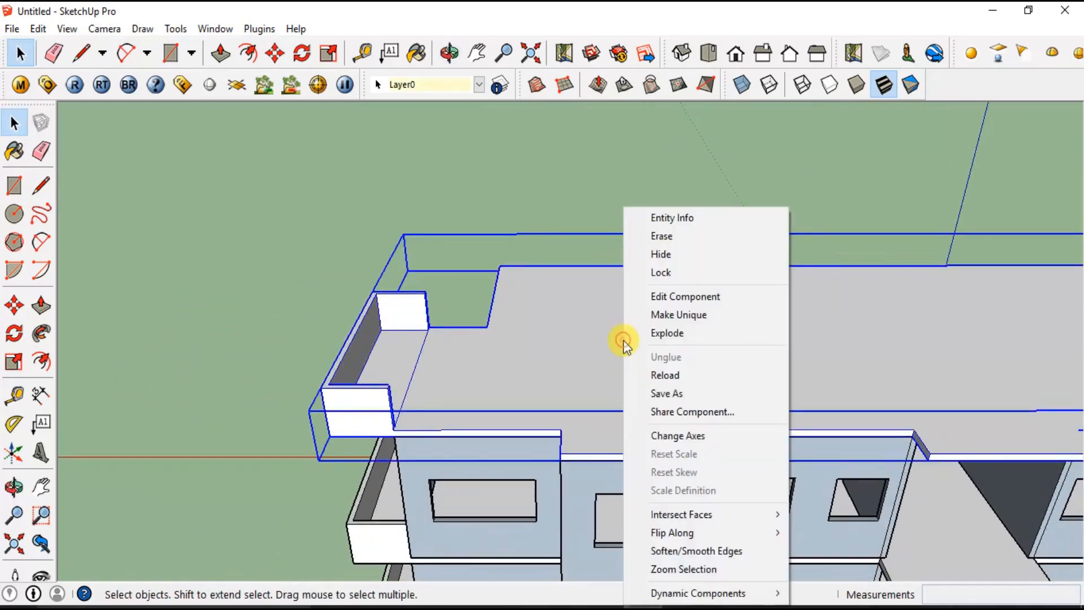
left_click(683, 315)
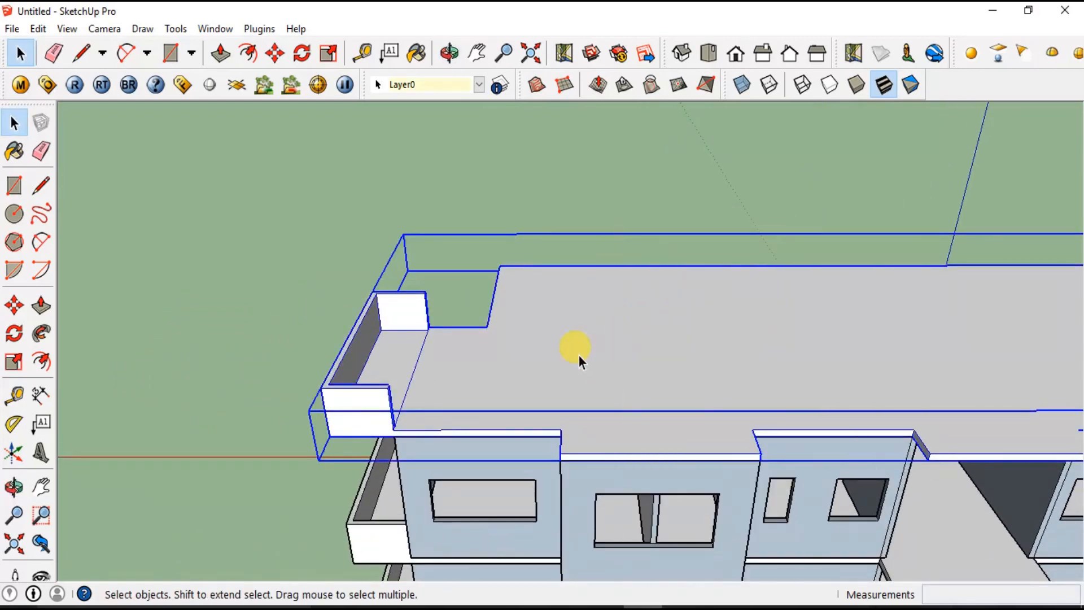
Open the roof slab component and offset the outline of its main top face 115 mm inward.
double_click(486, 393)
left_click(629, 342)
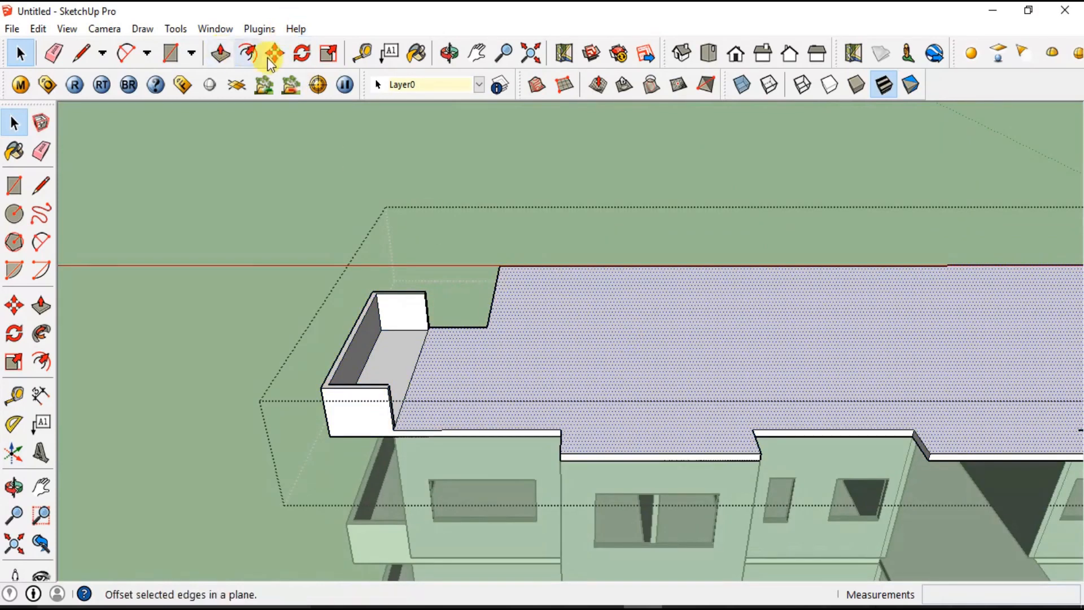
left_click(249, 53)
left_click(565, 272)
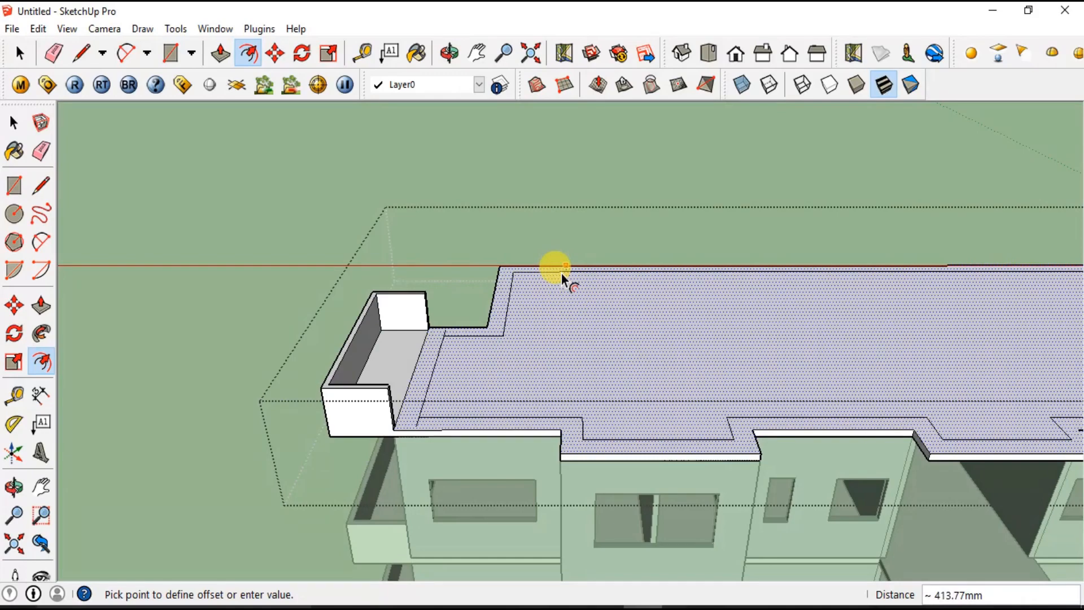
left_click(561, 273)
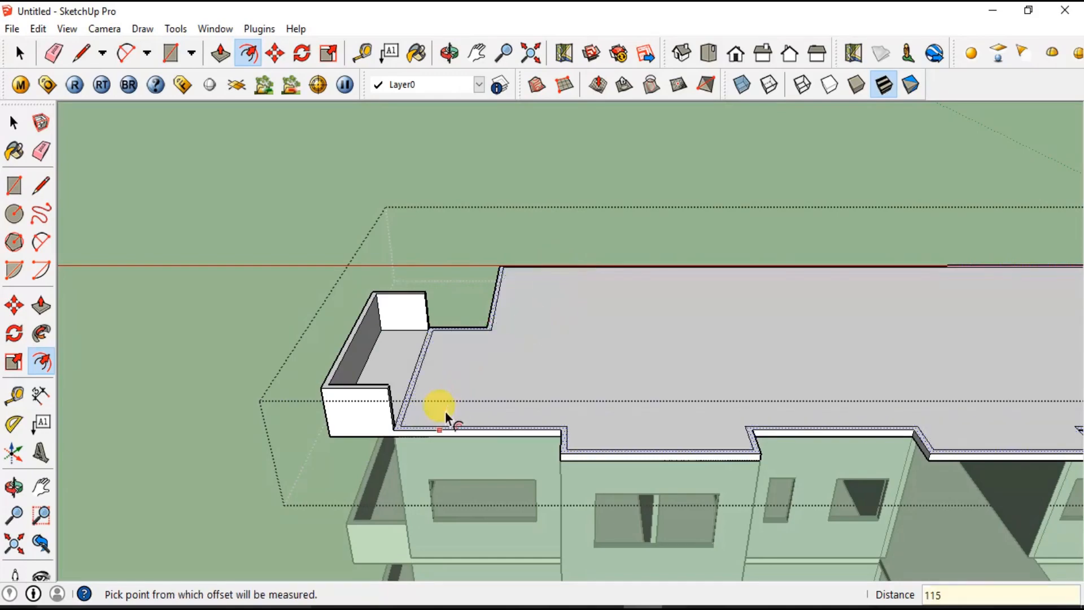
Draw 115 mm lines across both ends of the border strip beside the balcony to split it from the rest of the roof border.
scroll(388, 436, "up", 5)
key("space")
key("l")
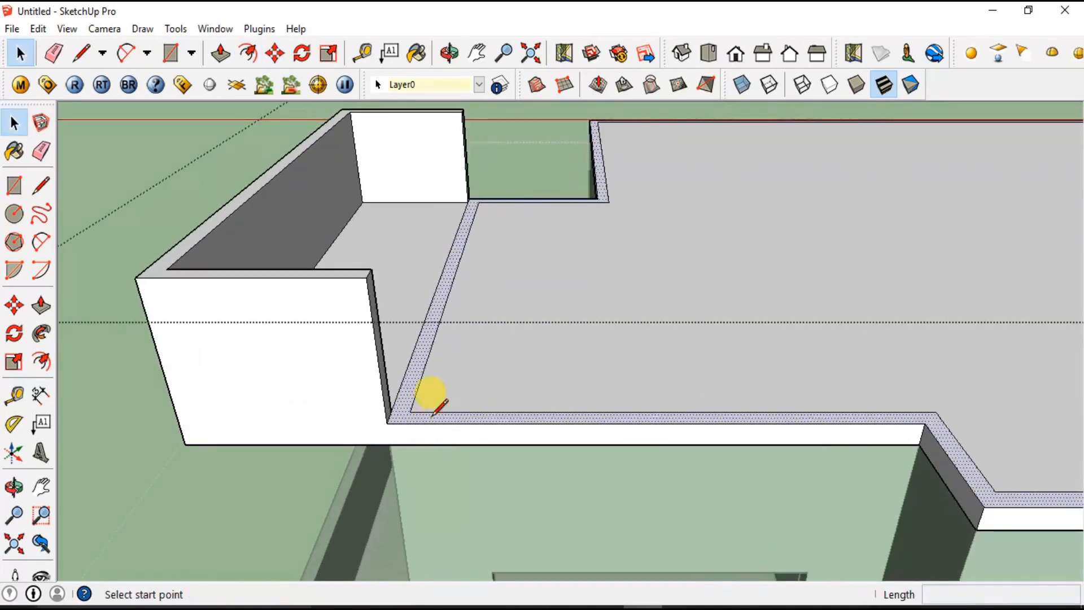
left_click(413, 408)
left_click(392, 411)
key("space")
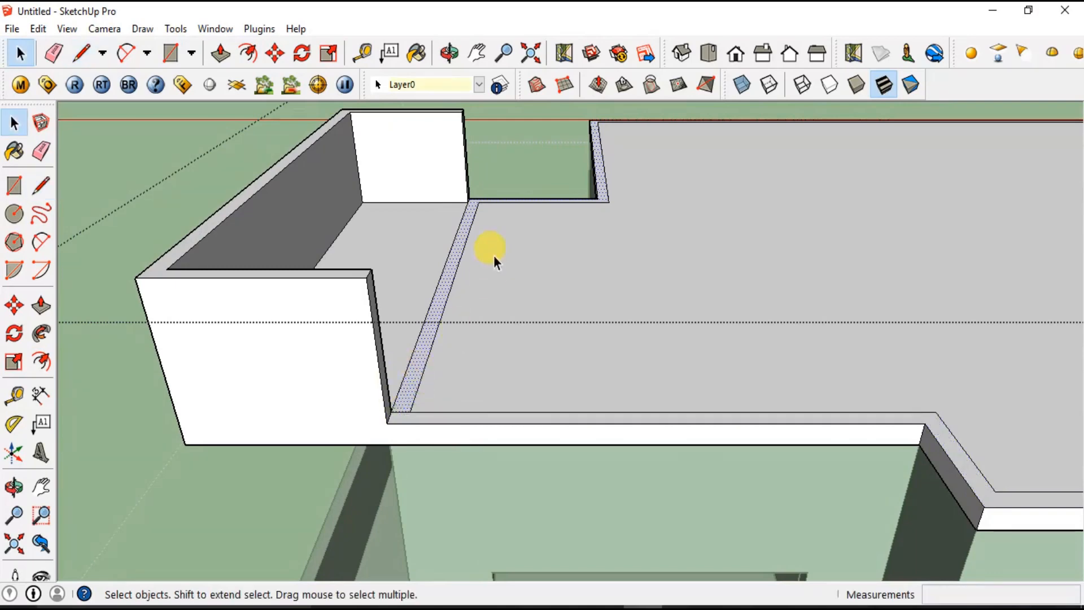
key("l")
left_click(479, 202)
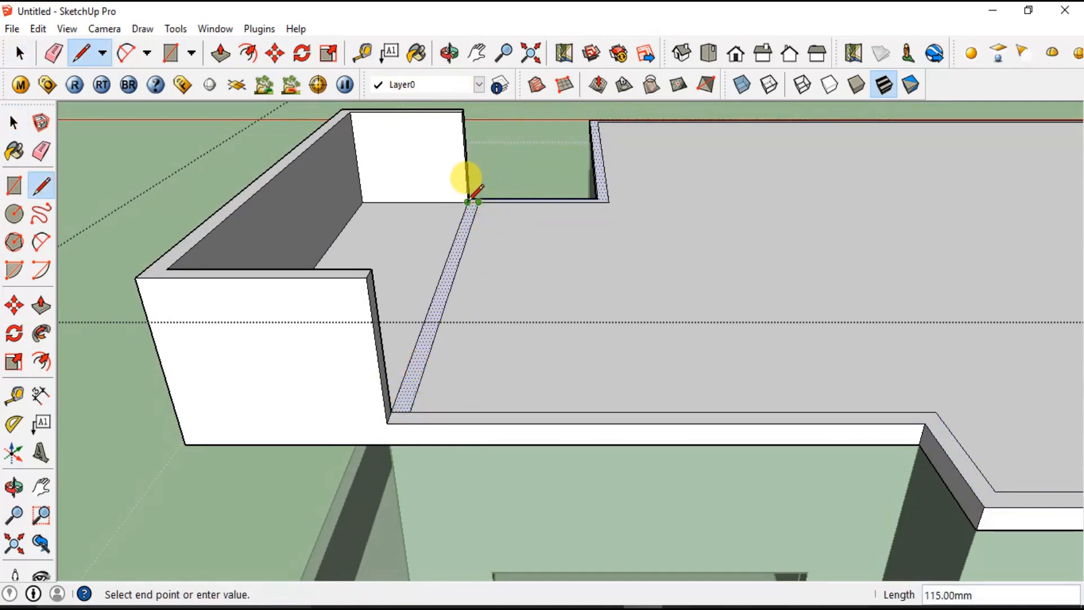
key("space")
Pull the remaining roof border strip up to the same height as the balcony parapet.
key("p")
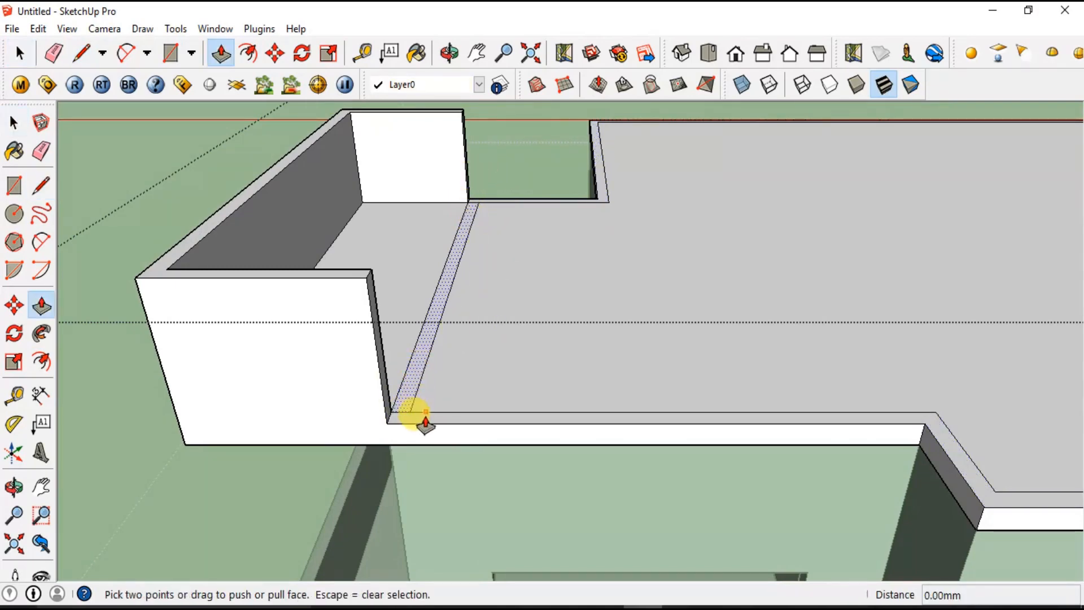
key("space")
key("p")
left_click(426, 419)
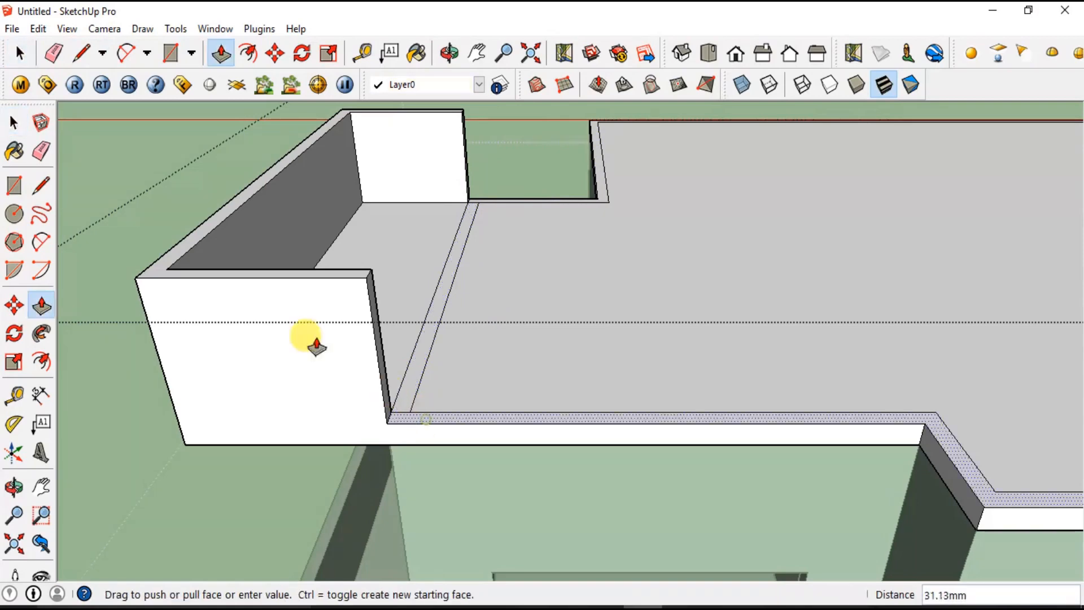
left_click(273, 286)
key("space")
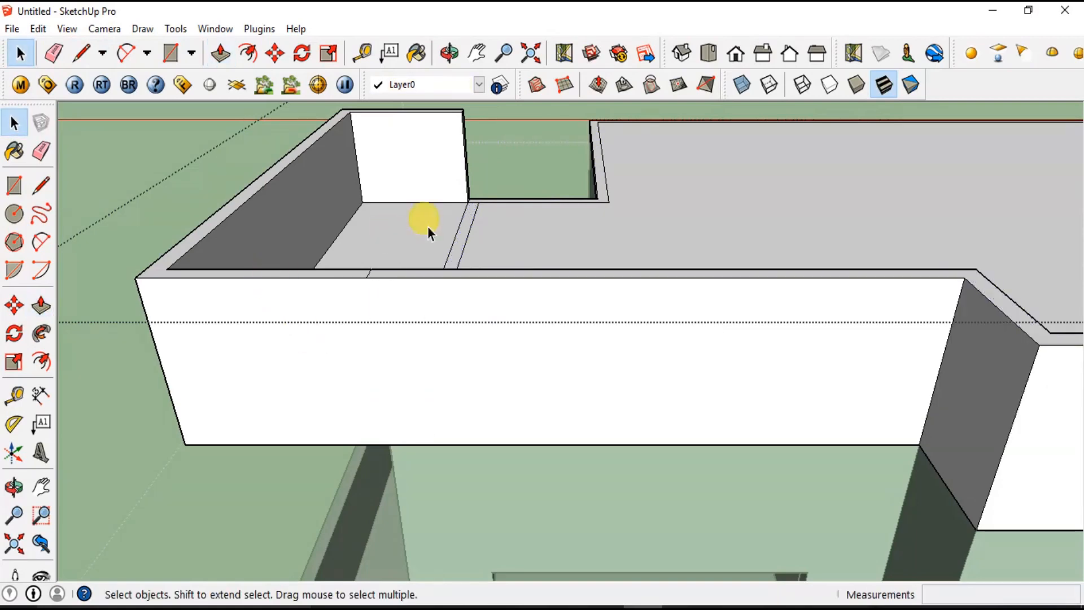
Pull the roof border strip along the stepped corner and rear edge up 900 mm, level with the adjoining parapet.
left_click(604, 193)
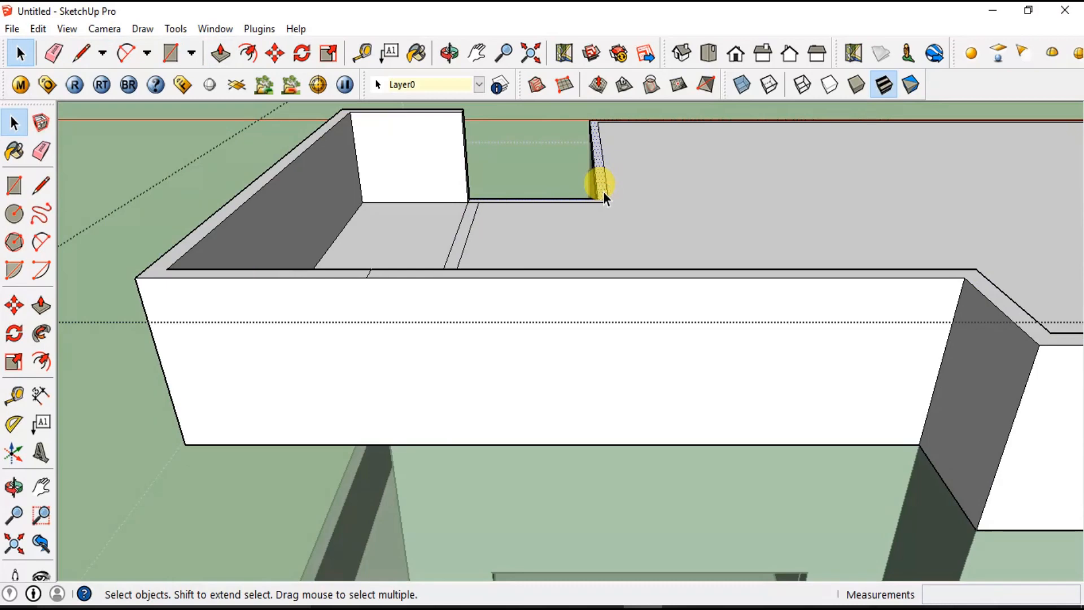
middle_click_drag(601, 202, 592, 315)
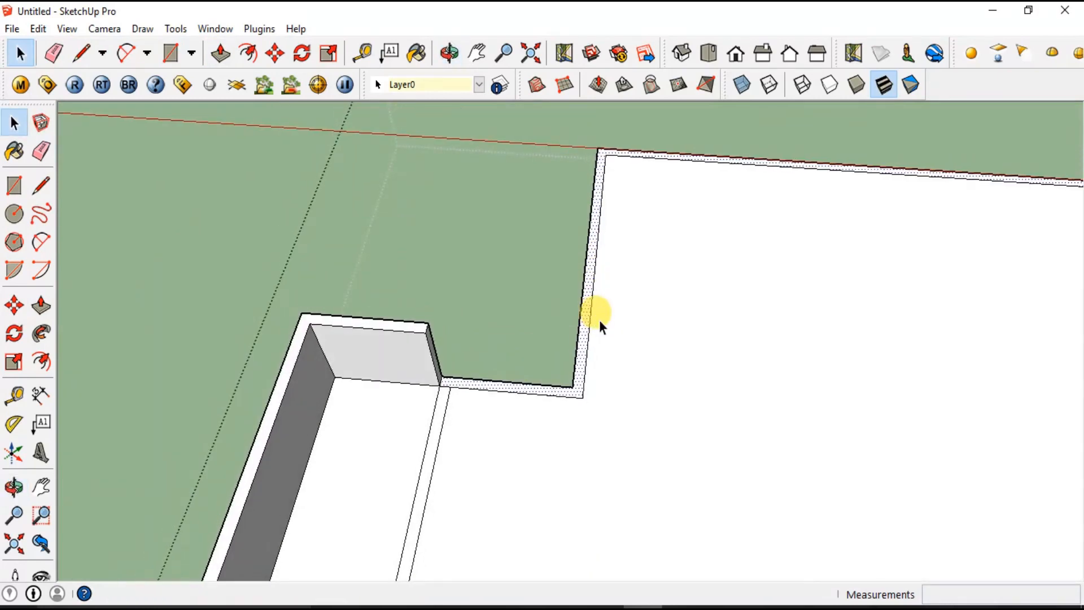
key("p")
left_click(590, 333)
left_click(344, 325)
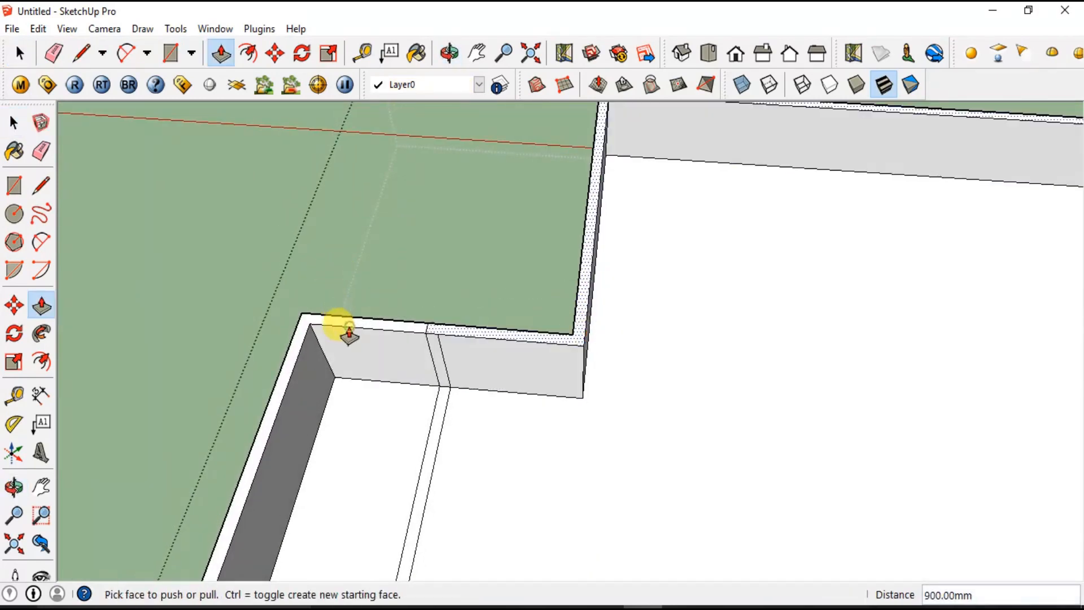
key("space")
scroll(327, 350, "down", 8)
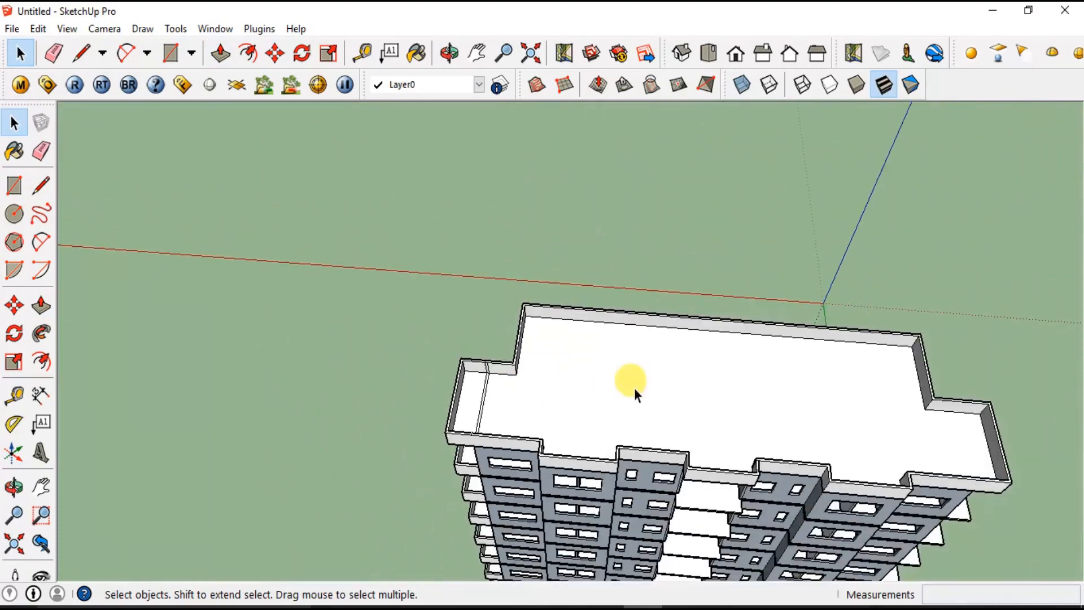
Examine the completed roof parapet, window openings and projecting slabs from several sides of the building.
middle_click_drag(634, 382, 723, 252)
scroll(705, 260, "down", 6)
middle_click_drag(721, 334, 886, 347)
middle_click_drag(764, 380, 636, 374)
scroll(623, 441, "up", 4)
middle_click_drag(743, 428, 588, 399)
scroll(533, 342, "up", 6)
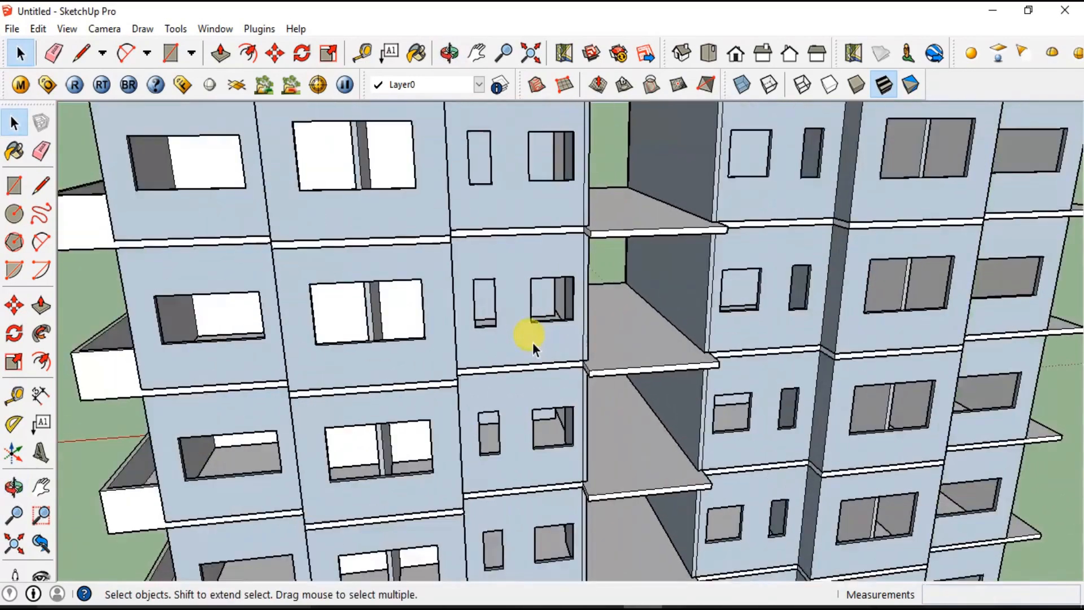
middle_click_drag(570, 328, 524, 444)
scroll(524, 444, "down", 10)
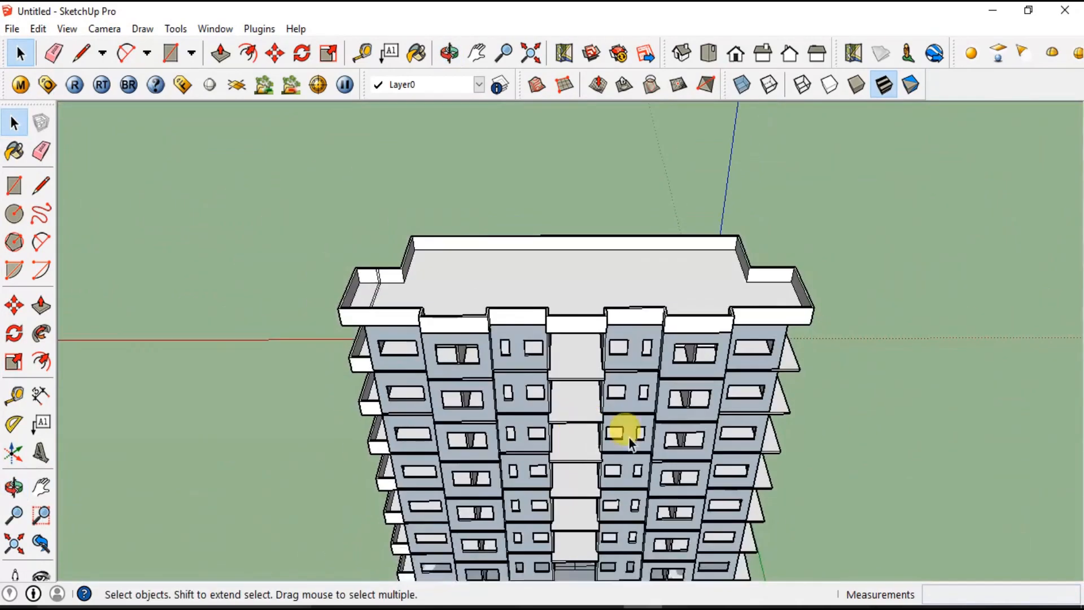
middle_click_drag(624, 430, 416, 446)
middle_click_drag(685, 429, 855, 468)
key("space")
scroll(561, 506, "up", 6)
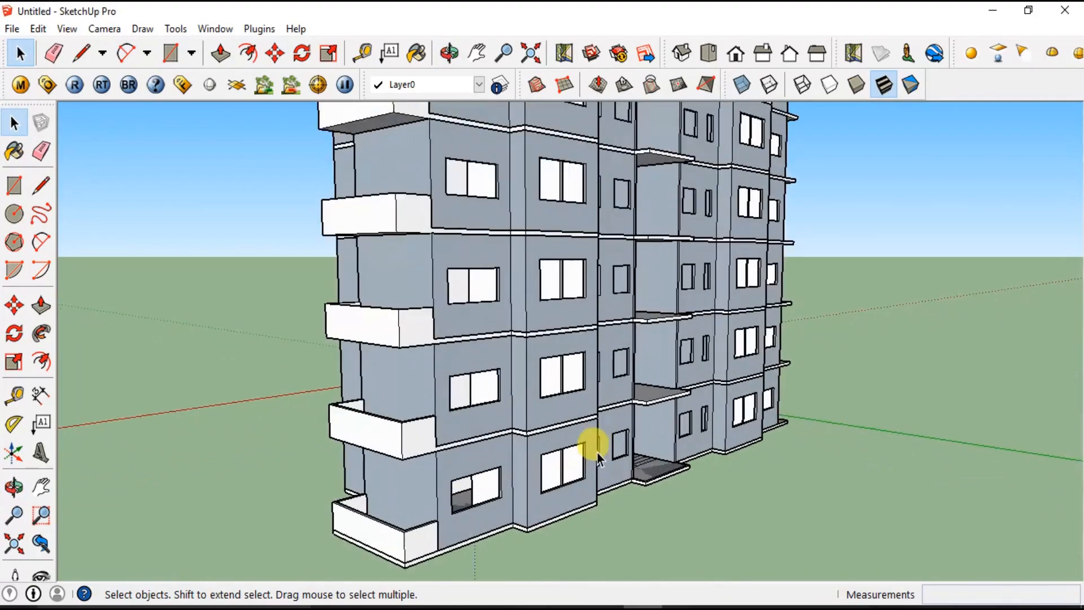
Open the ground-floor wall component for editing and paint the front face of the projecting two-pane window bay with 0006_Pink.
mouse_move(550, 497)
middle_mouse_down()
mouse_move(556, 438)
mouse_move(553, 478)
mouse_move(399, 450)
mouse_move(506, 500)
mouse_move(465, 510)
middle_mouse_up()
left_click(498, 490)
double_click(494, 484)
scroll(463, 508, "up", 2)
key("b")
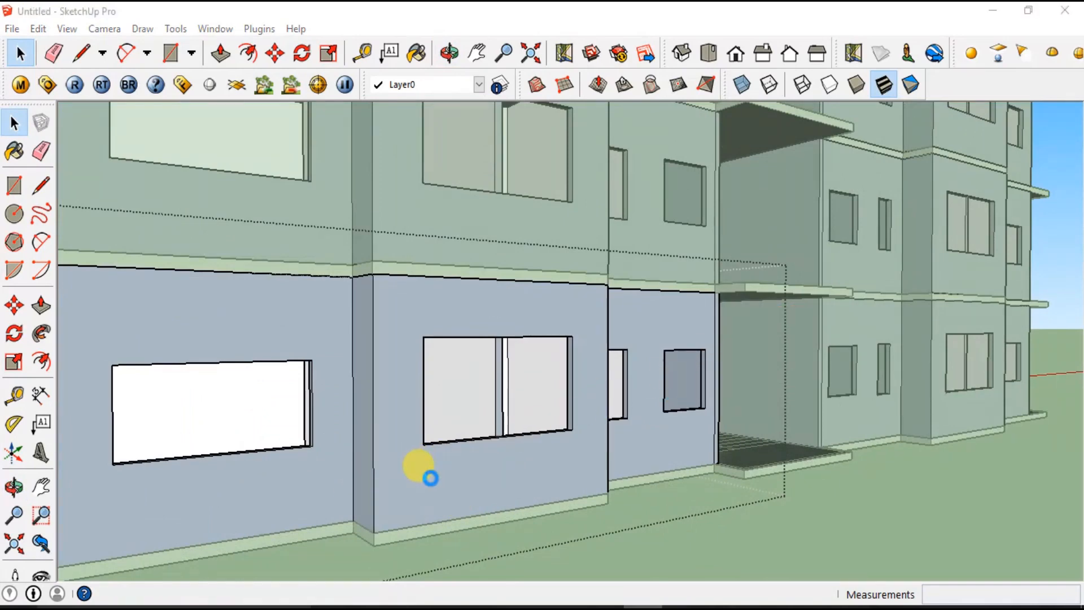
key("b")
left_click(920, 211)
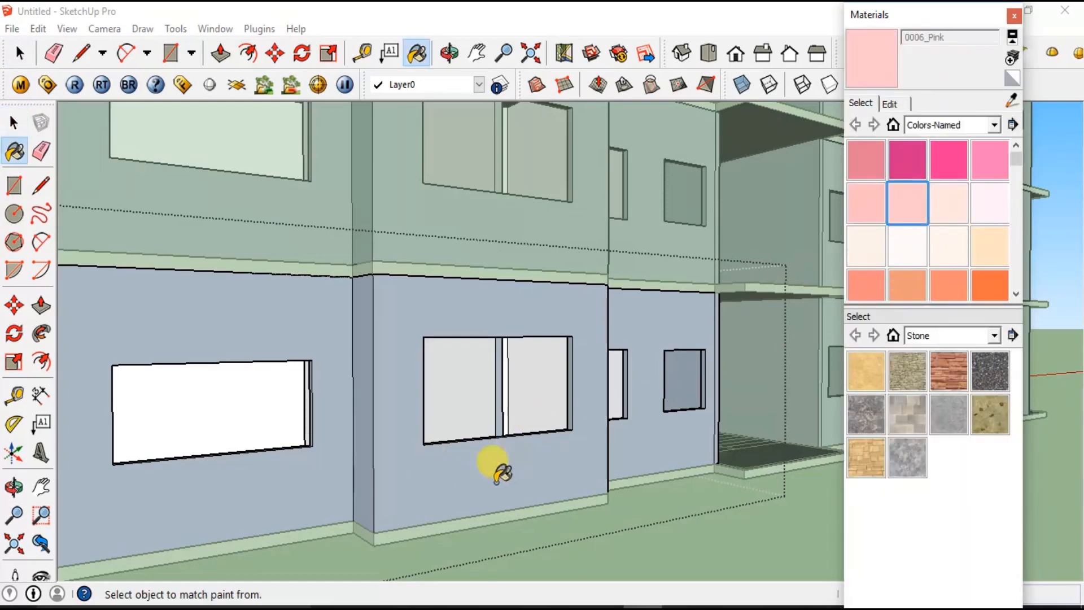
left_click(471, 483)
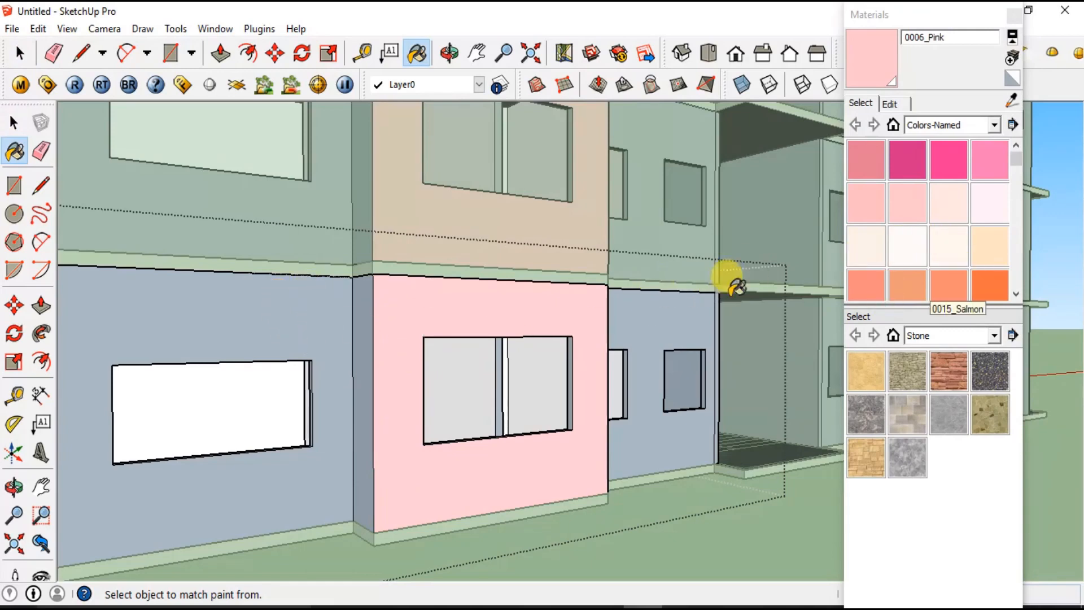
Paint the front wall faces on both sides of the pink bay with 0010_Snow.
left_click(907, 246)
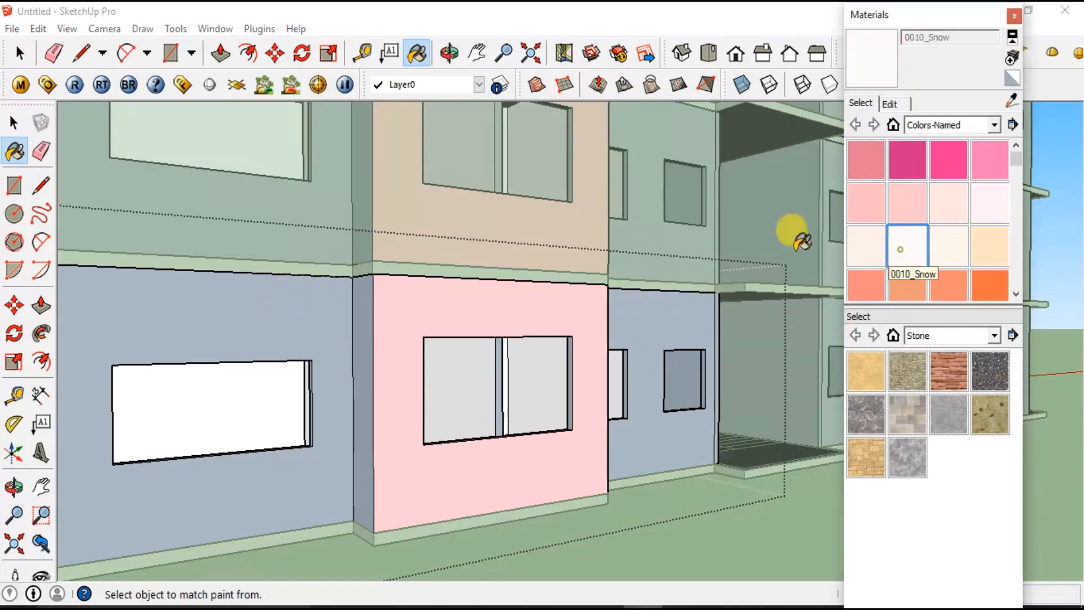
left_click(327, 339)
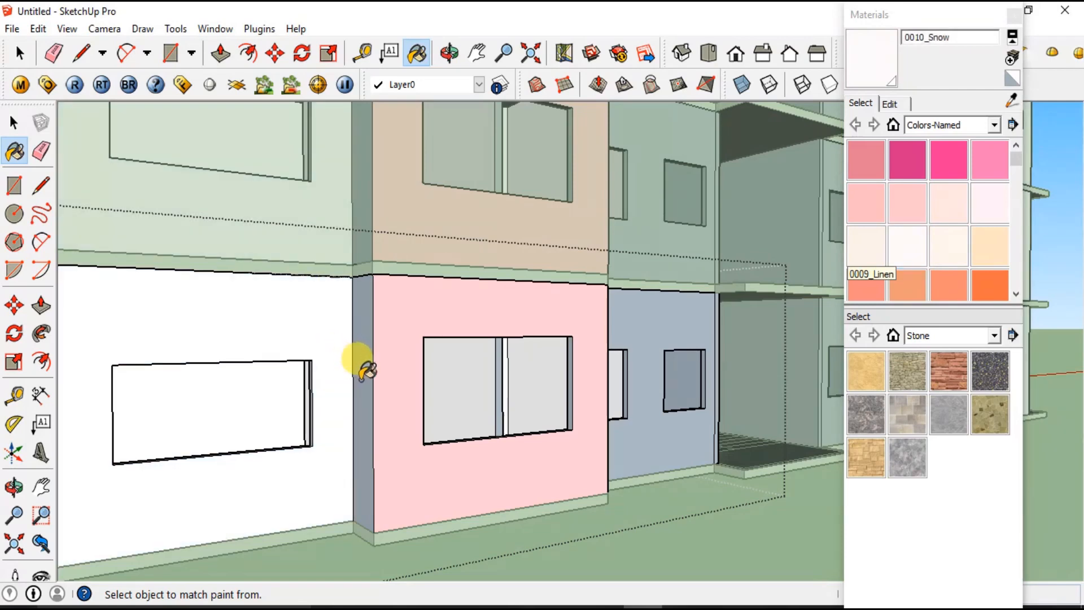
left_click(706, 316)
Sample the pink from the bay's front face and paint the bay's narrow side face facing the balcony with it.
middle_click_drag(525, 460, 440, 477)
left_click(1011, 102)
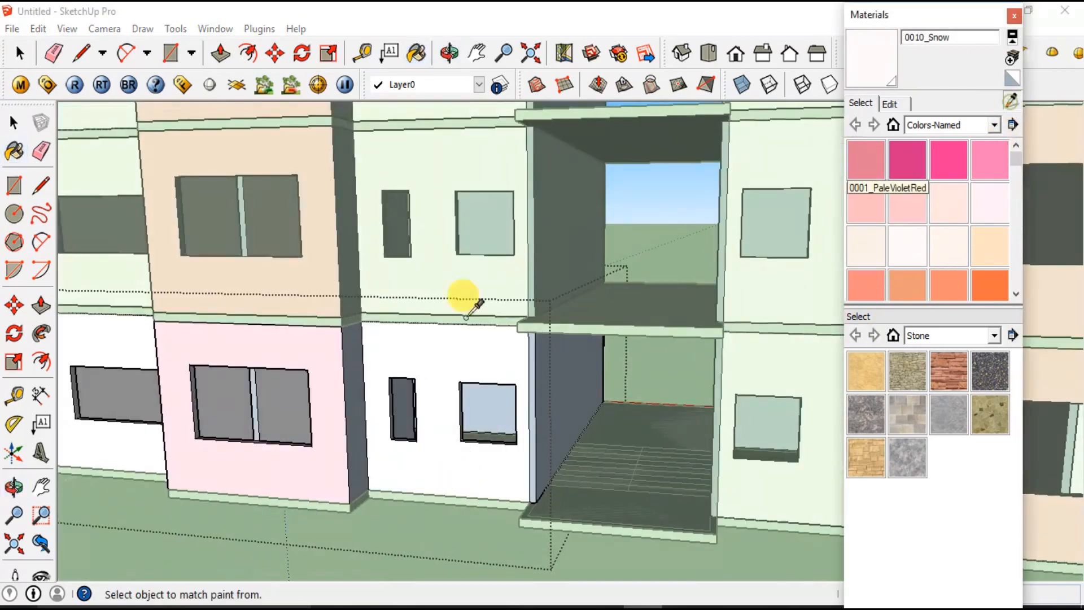
left_click(325, 339)
middle_click_drag(339, 435, 715, 406)
left_click(632, 402)
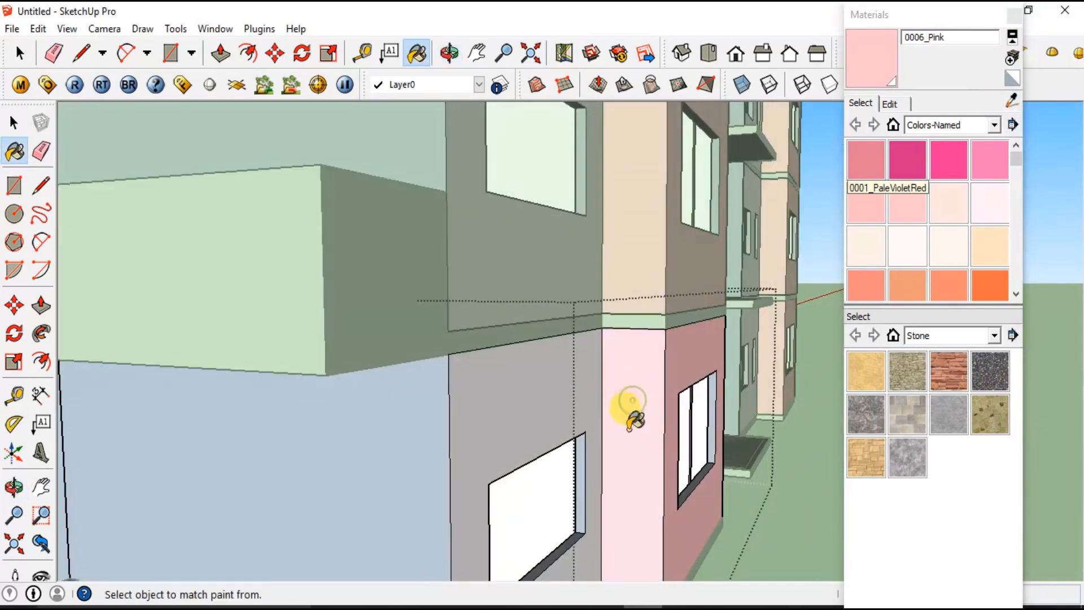
Sample the snow colour from the front wall and paint the wall face behind the balcony with it.
scroll(375, 432, "down", 8)
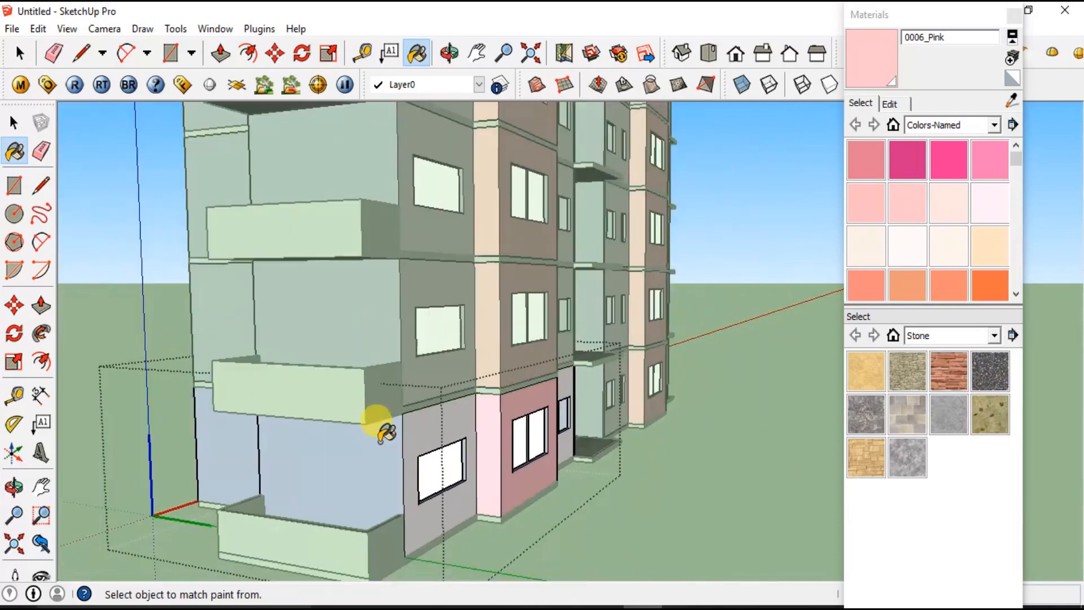
middle_click_drag(376, 456, 274, 459)
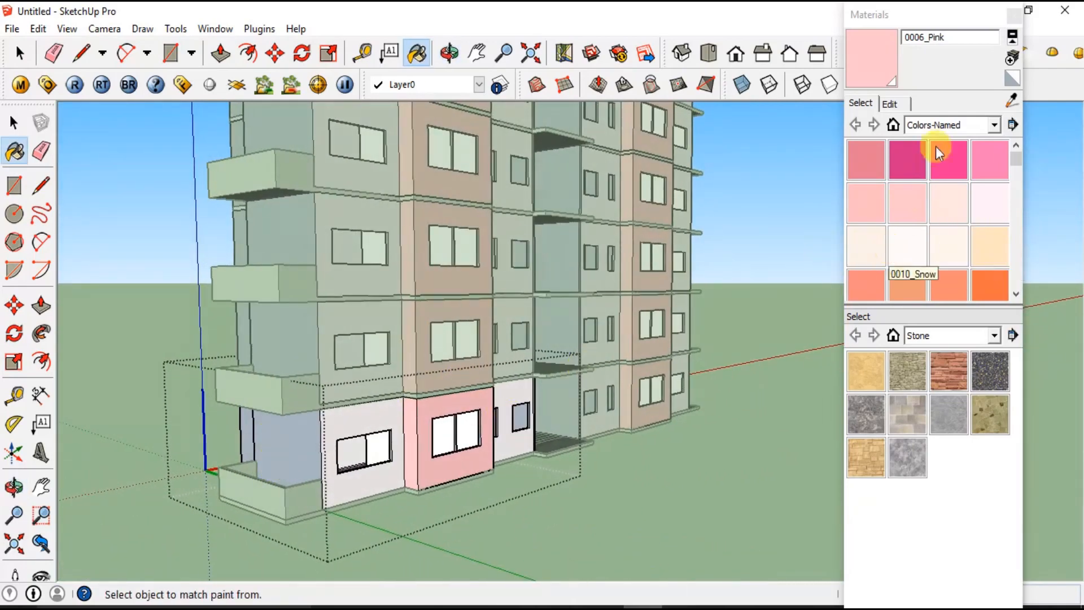
left_click(1012, 100)
left_click(384, 411)
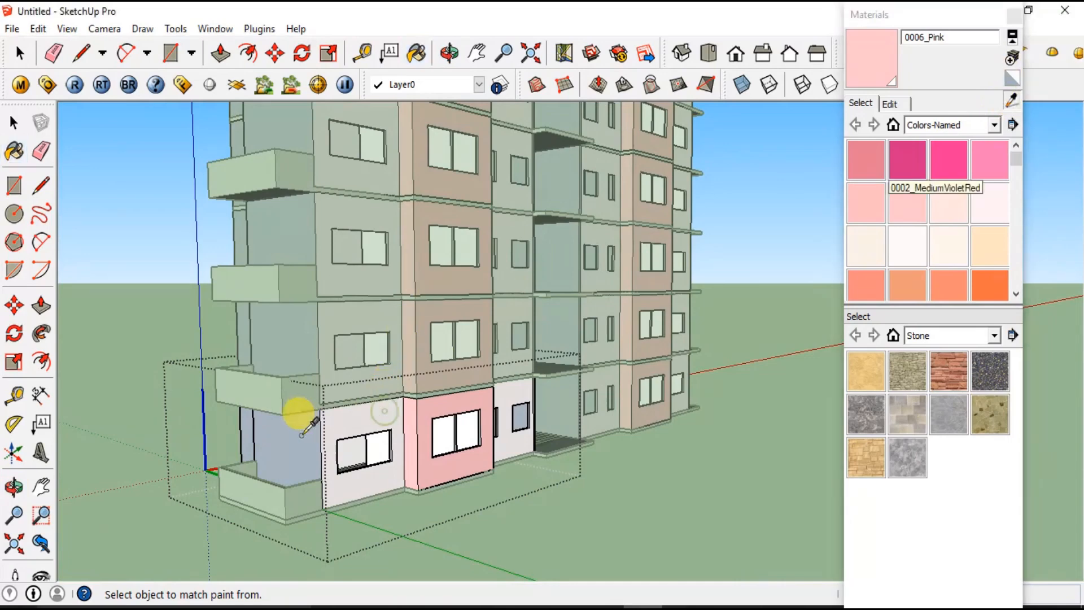
left_click(311, 458)
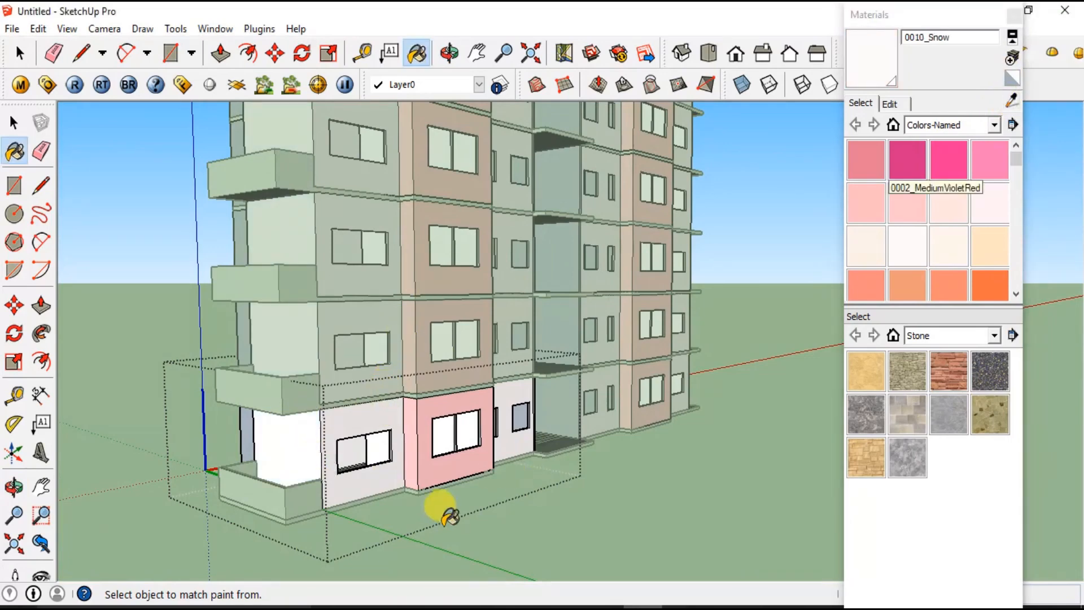
Leave the wall component, close the materials browser and bring the whole painted building into view.
key("space")
left_click(511, 528)
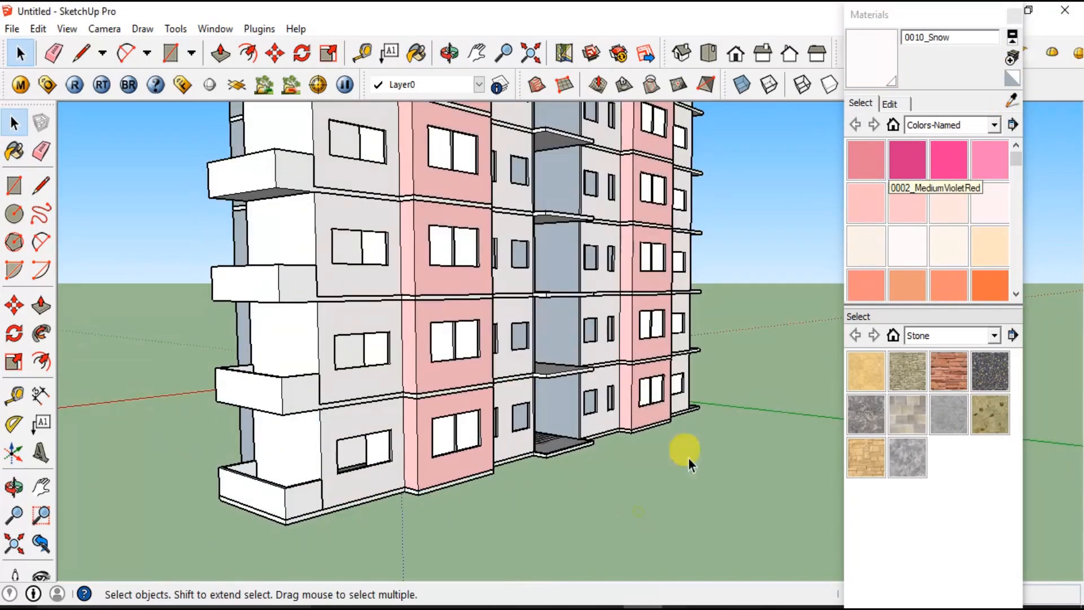
left_click(1015, 16)
scroll(710, 350, "down", 5)
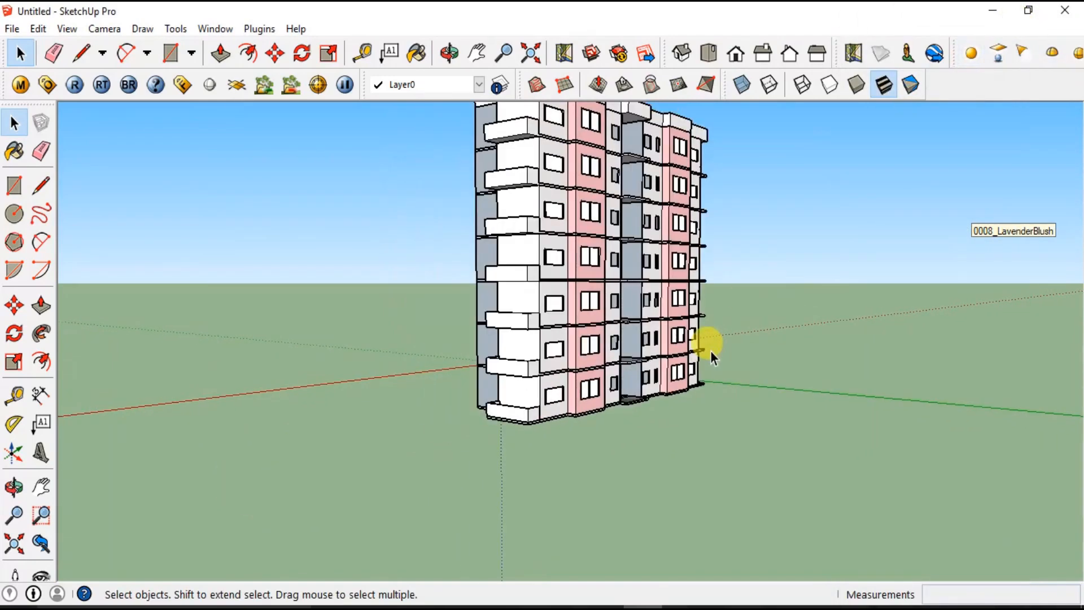
middle_click_drag(721, 371, 689, 487)
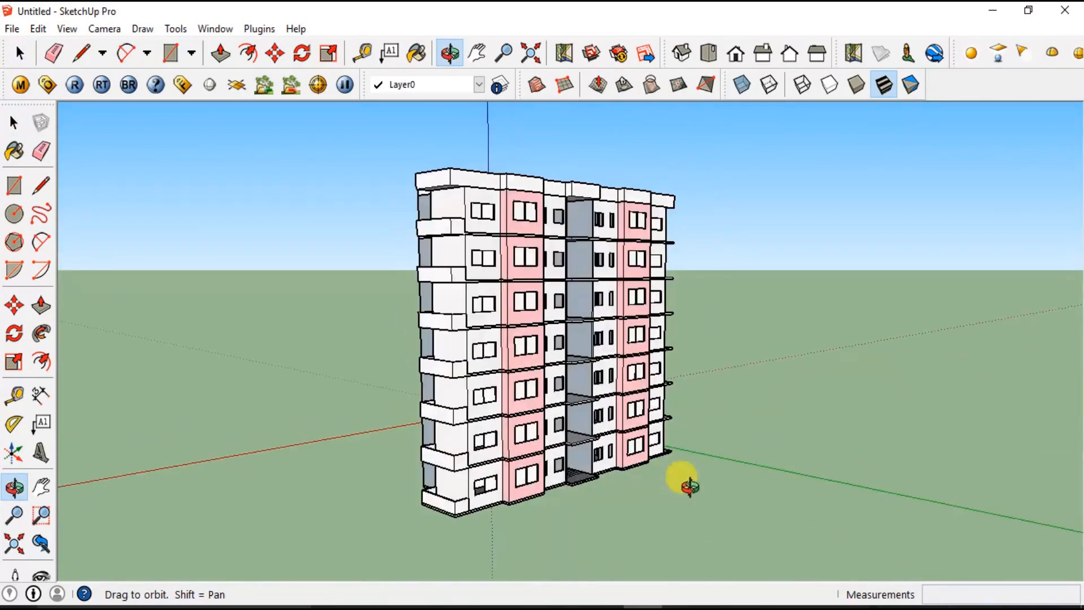